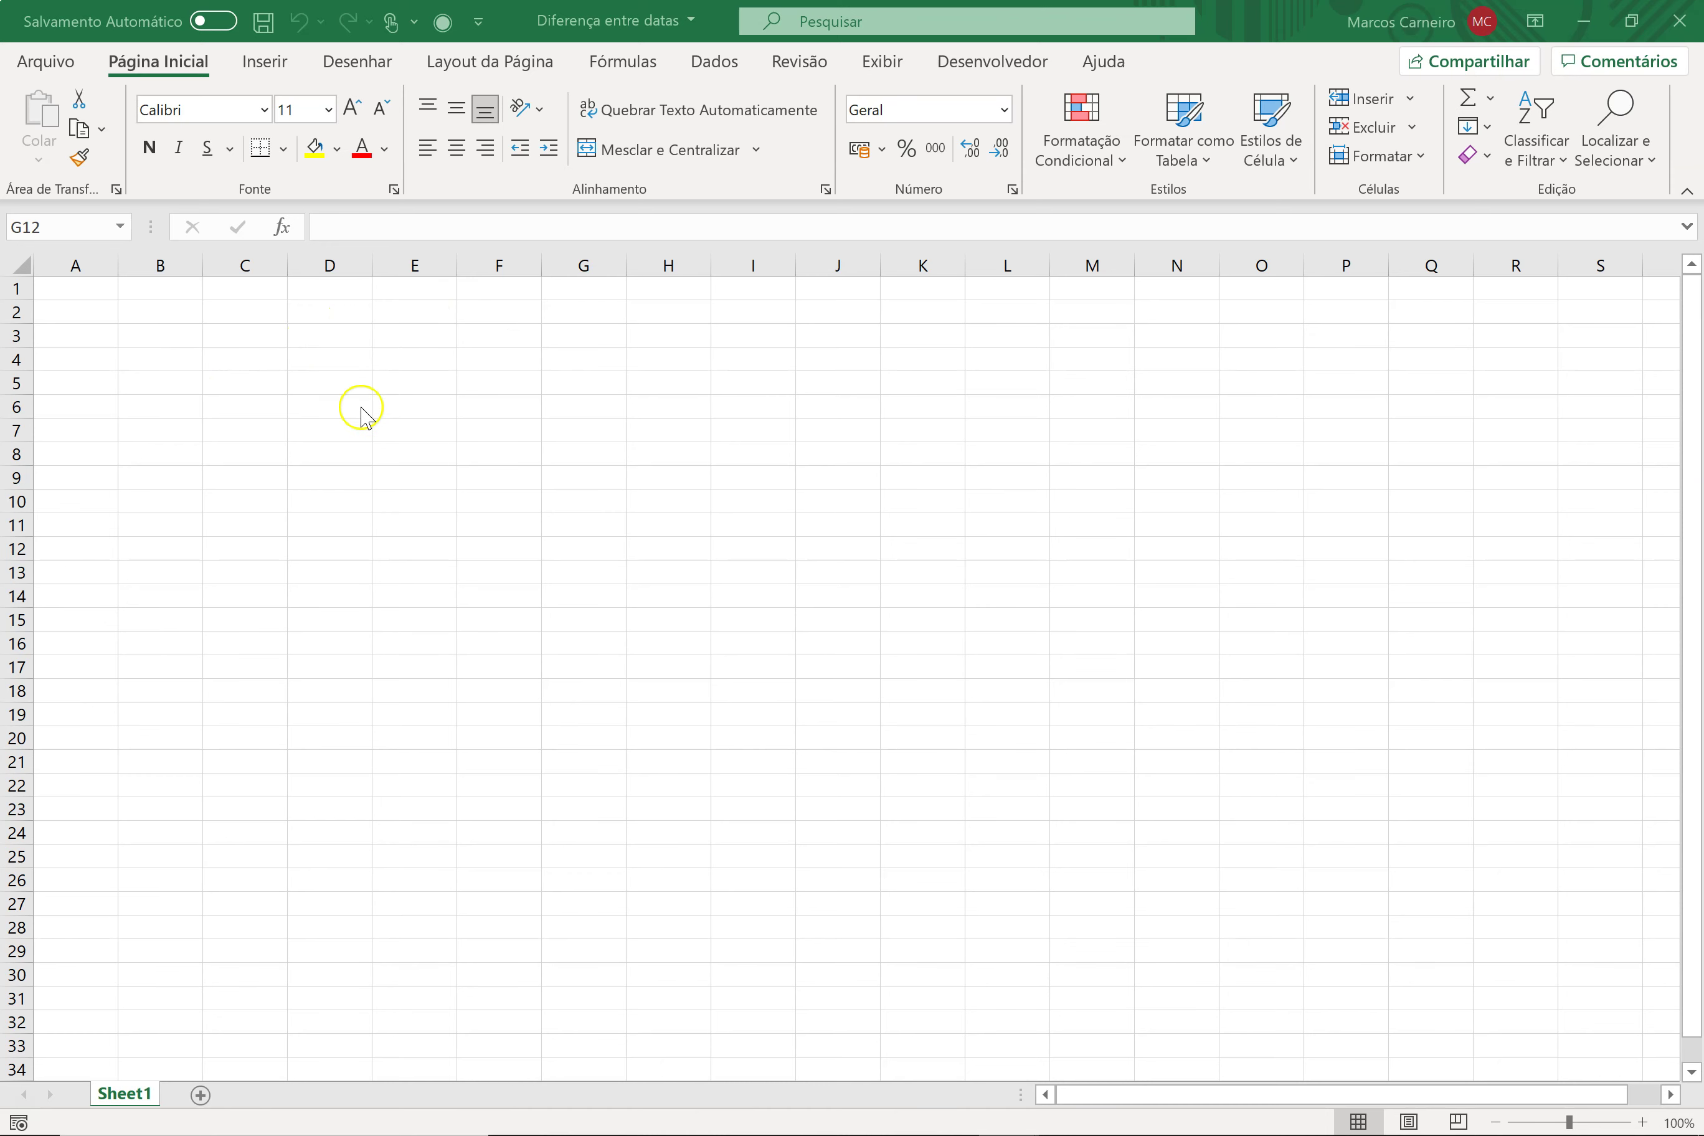
Enter 32 in C5 and 10 in C6.
click(220, 344)
mouse_move(243, 359)
mouse_down()
mouse_move(223, 399)
mouse_move(844, 714)
mouse_up()
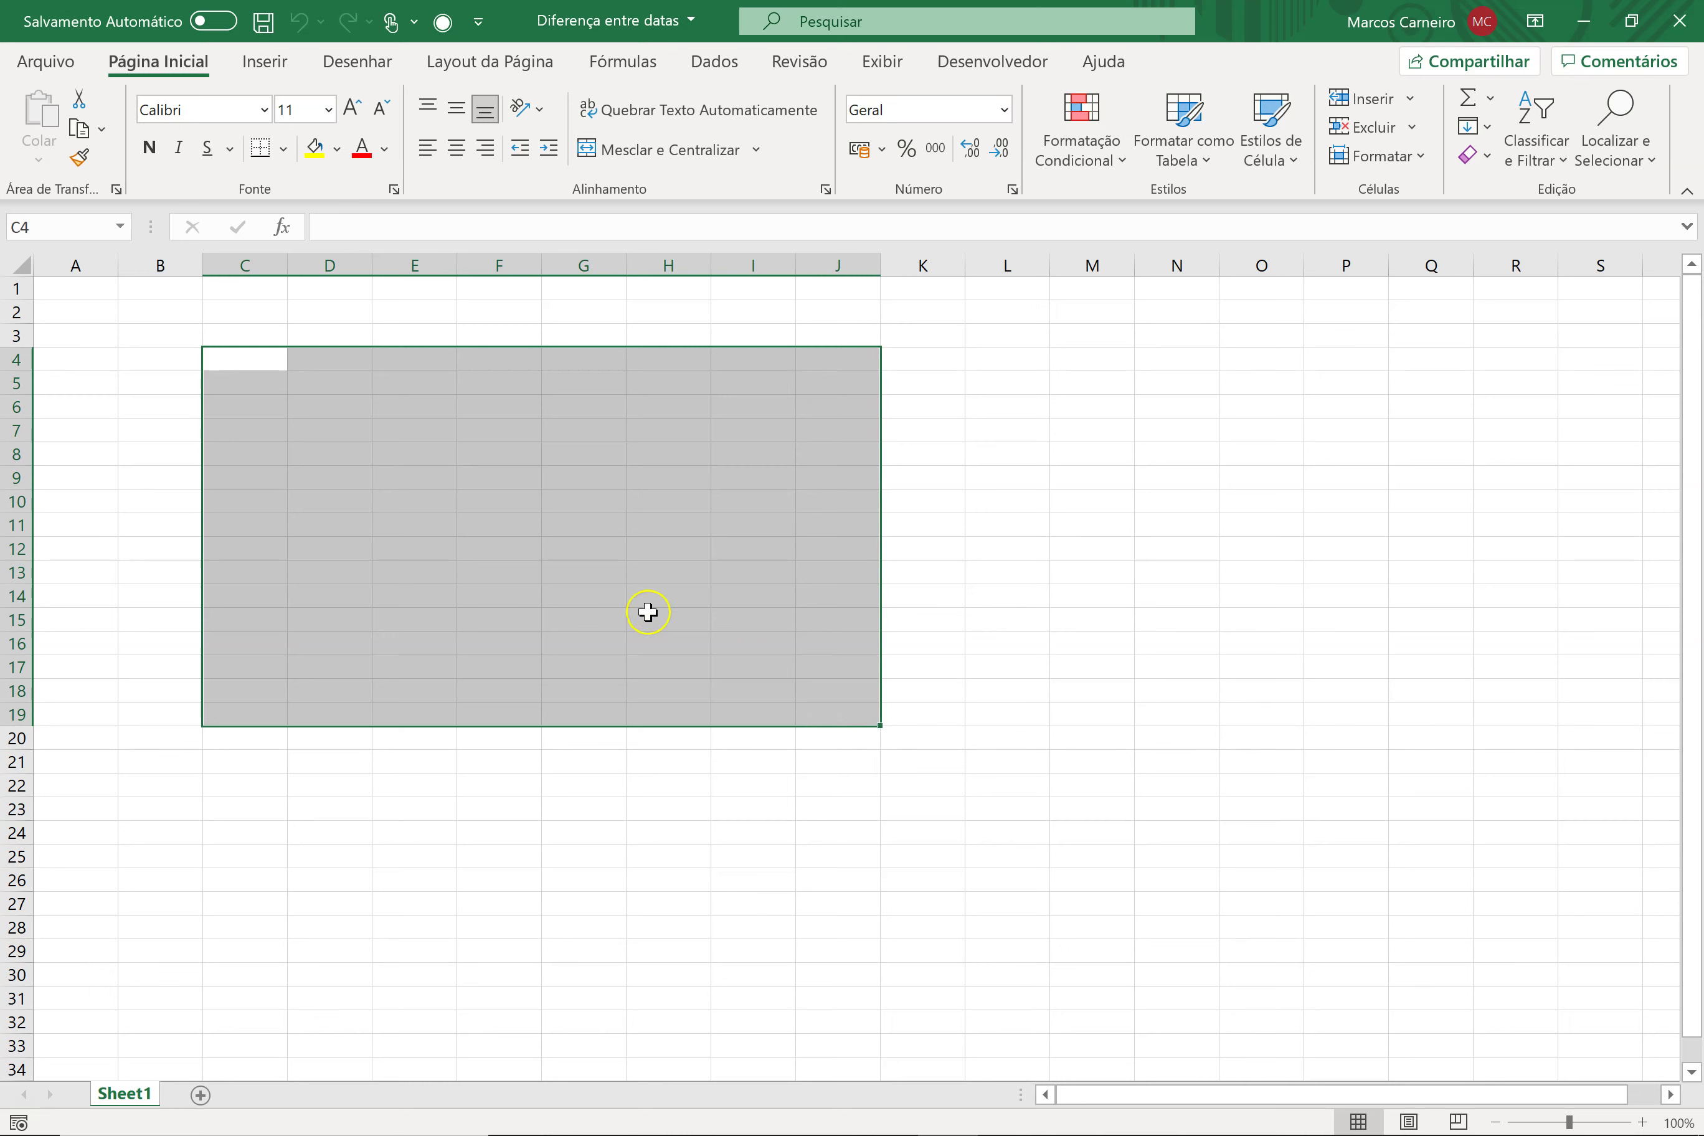
click(499, 525)
click(297, 390)
click(228, 389)
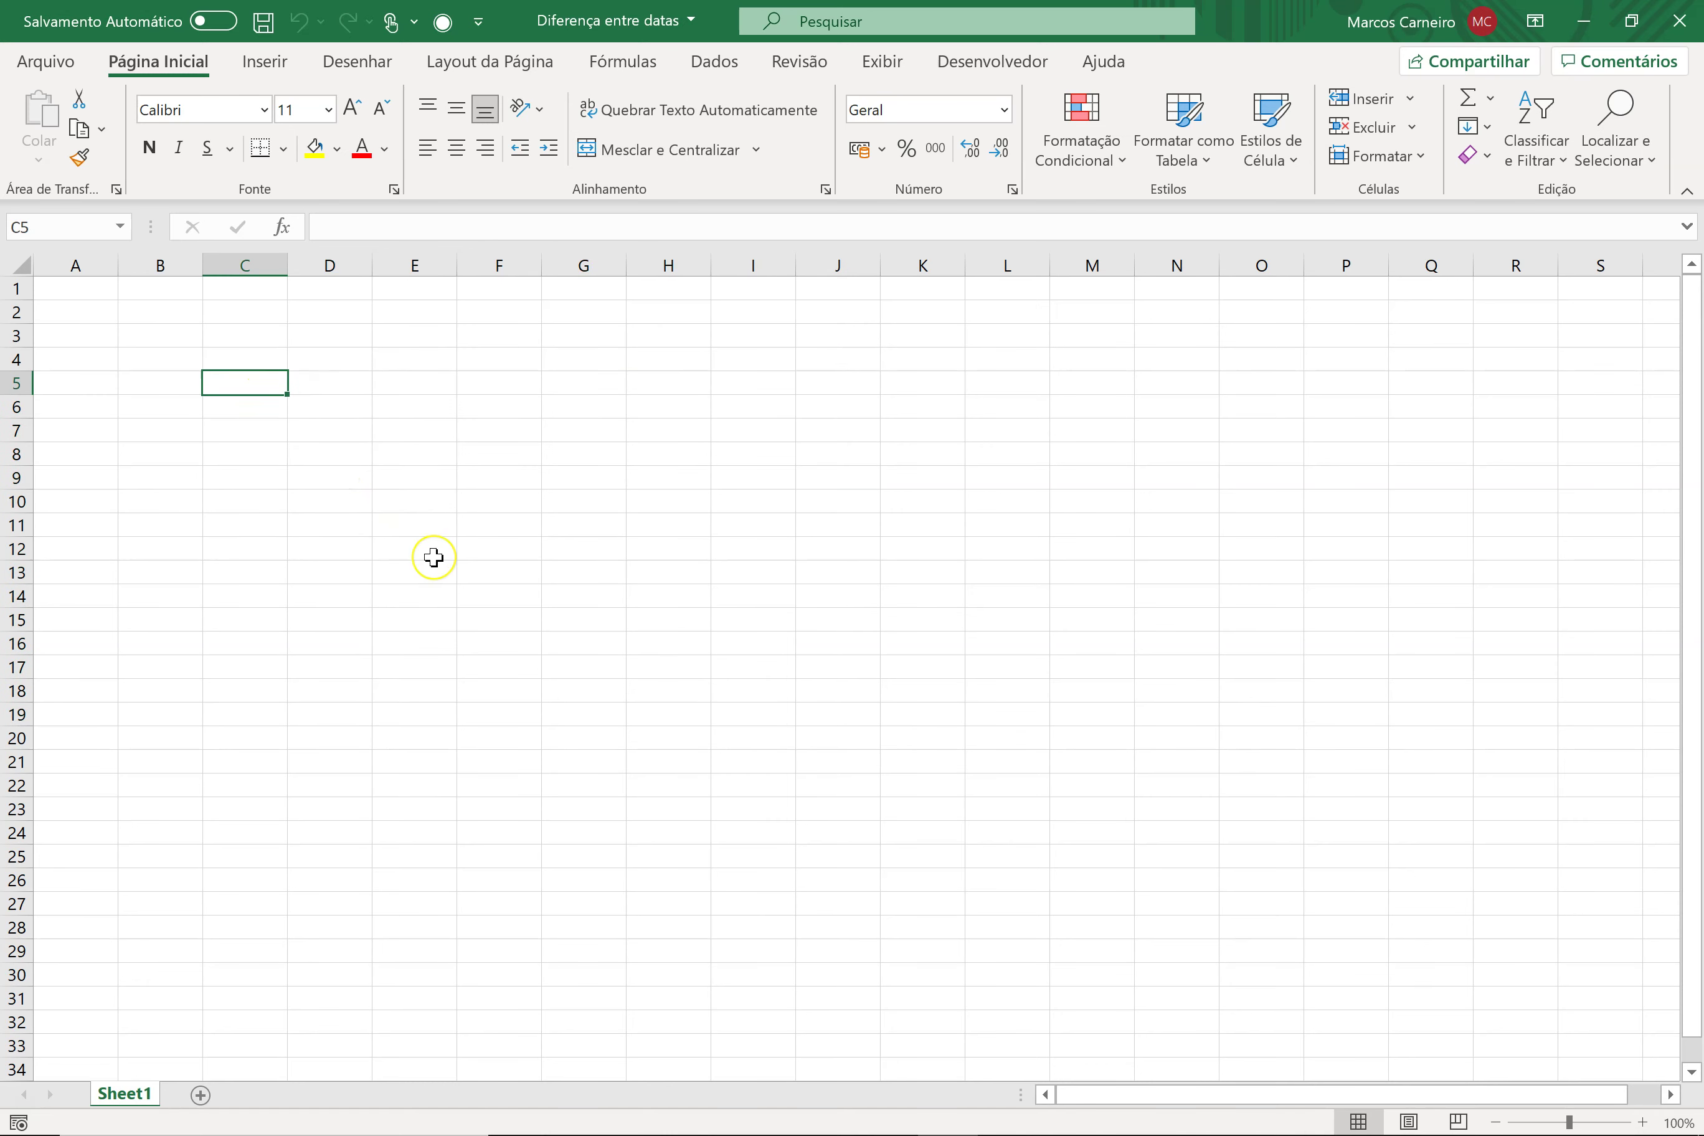
text(32)
key(Return)
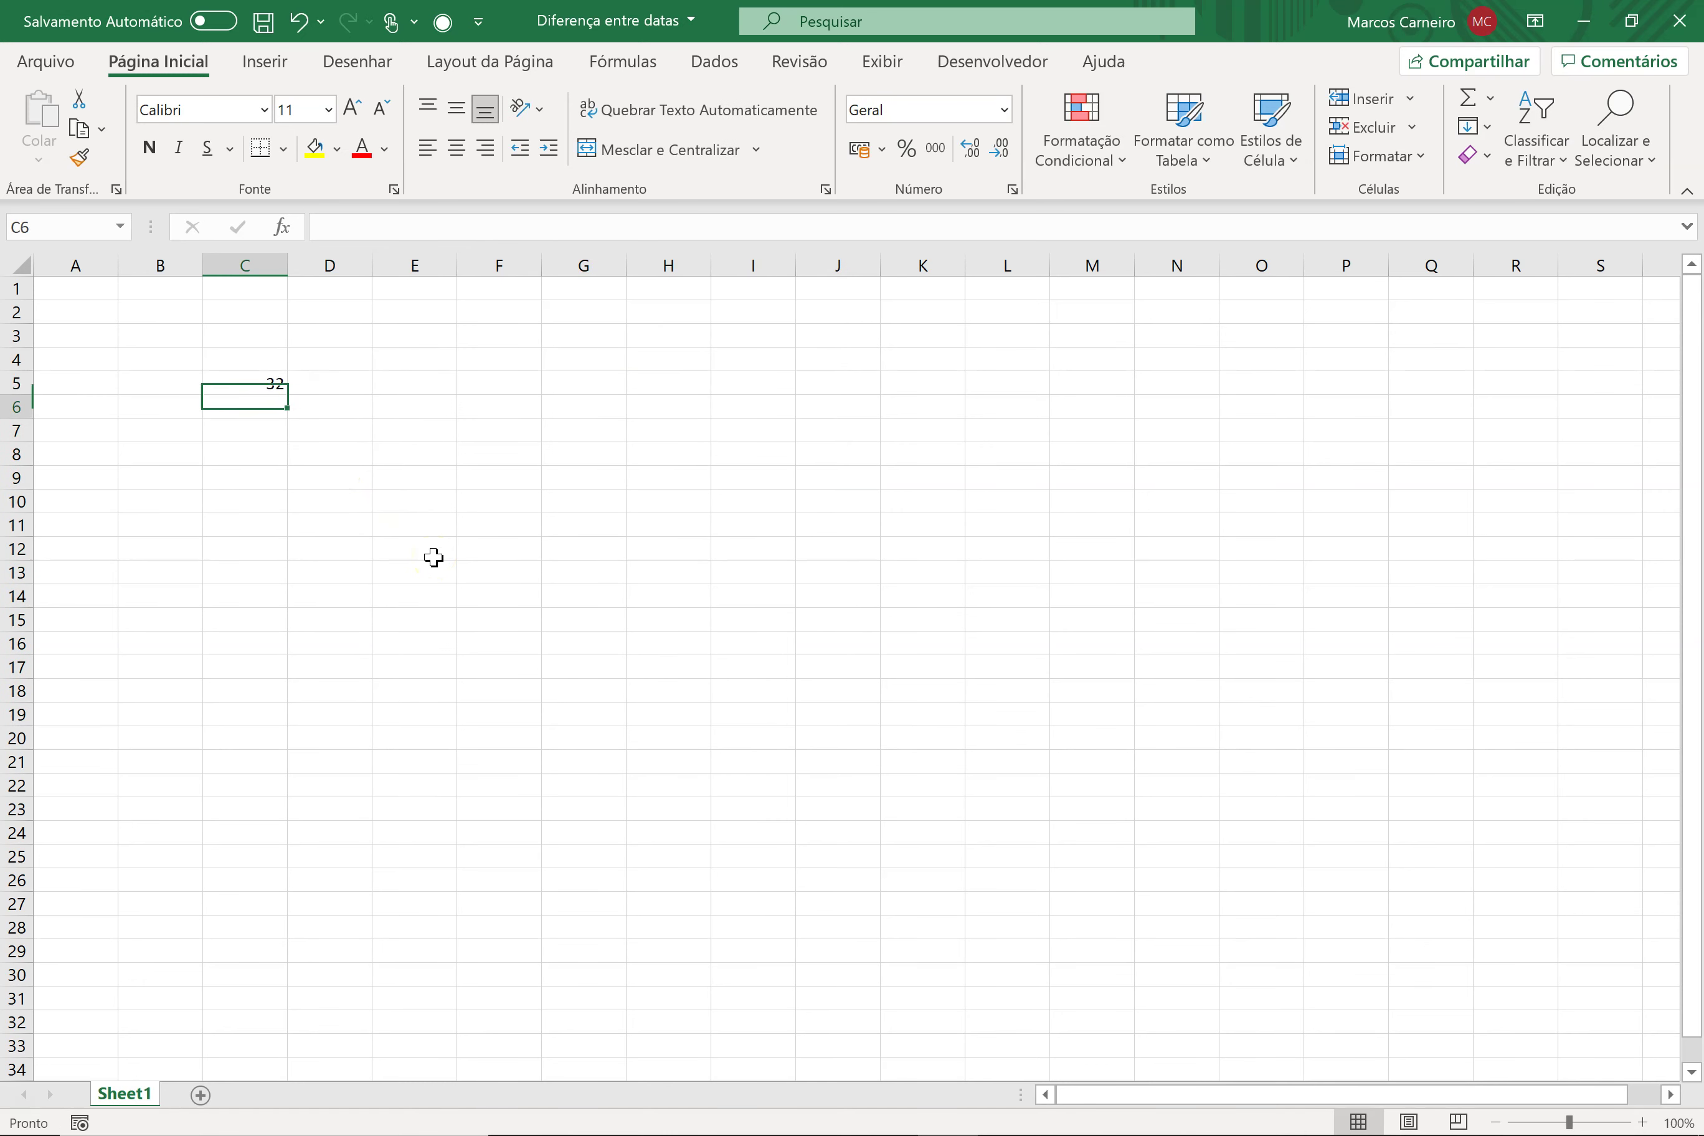
text(10)
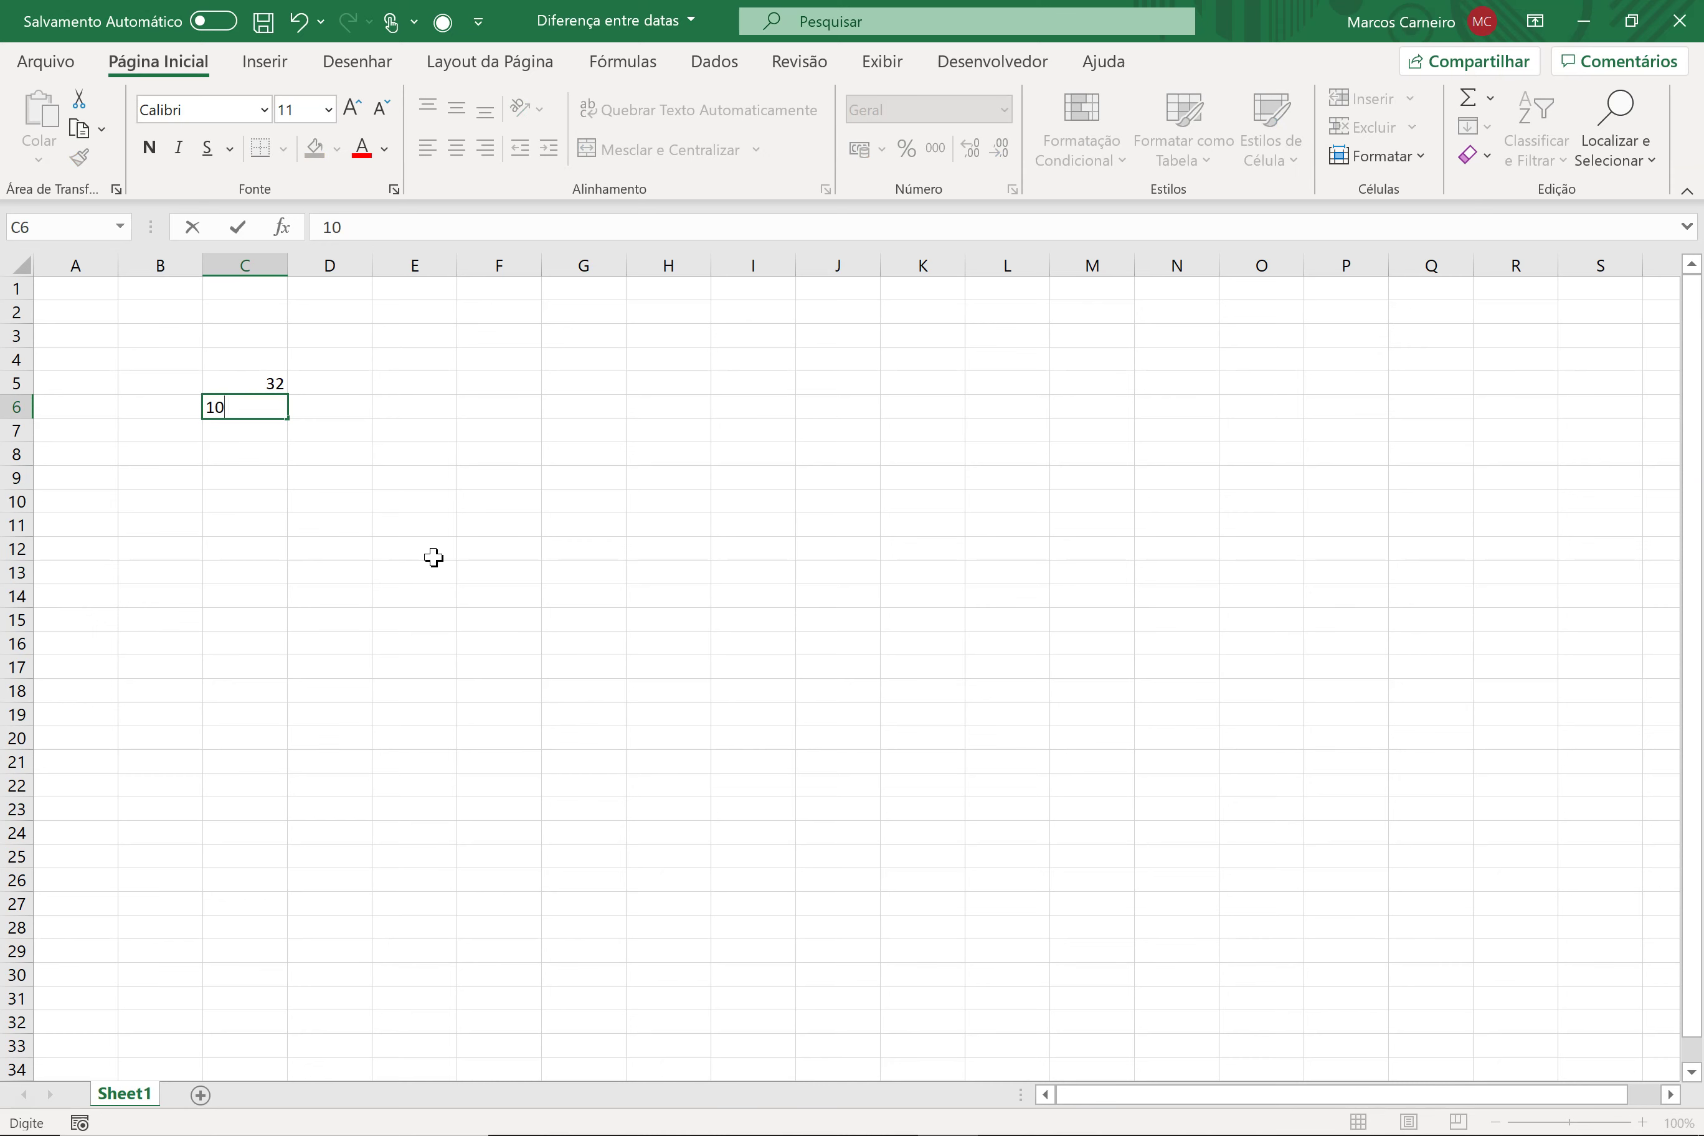
key(Return)
Label B8 'Dif' and enter =C5-C6 in C8, giving 22.
key(Down)
key(Left)
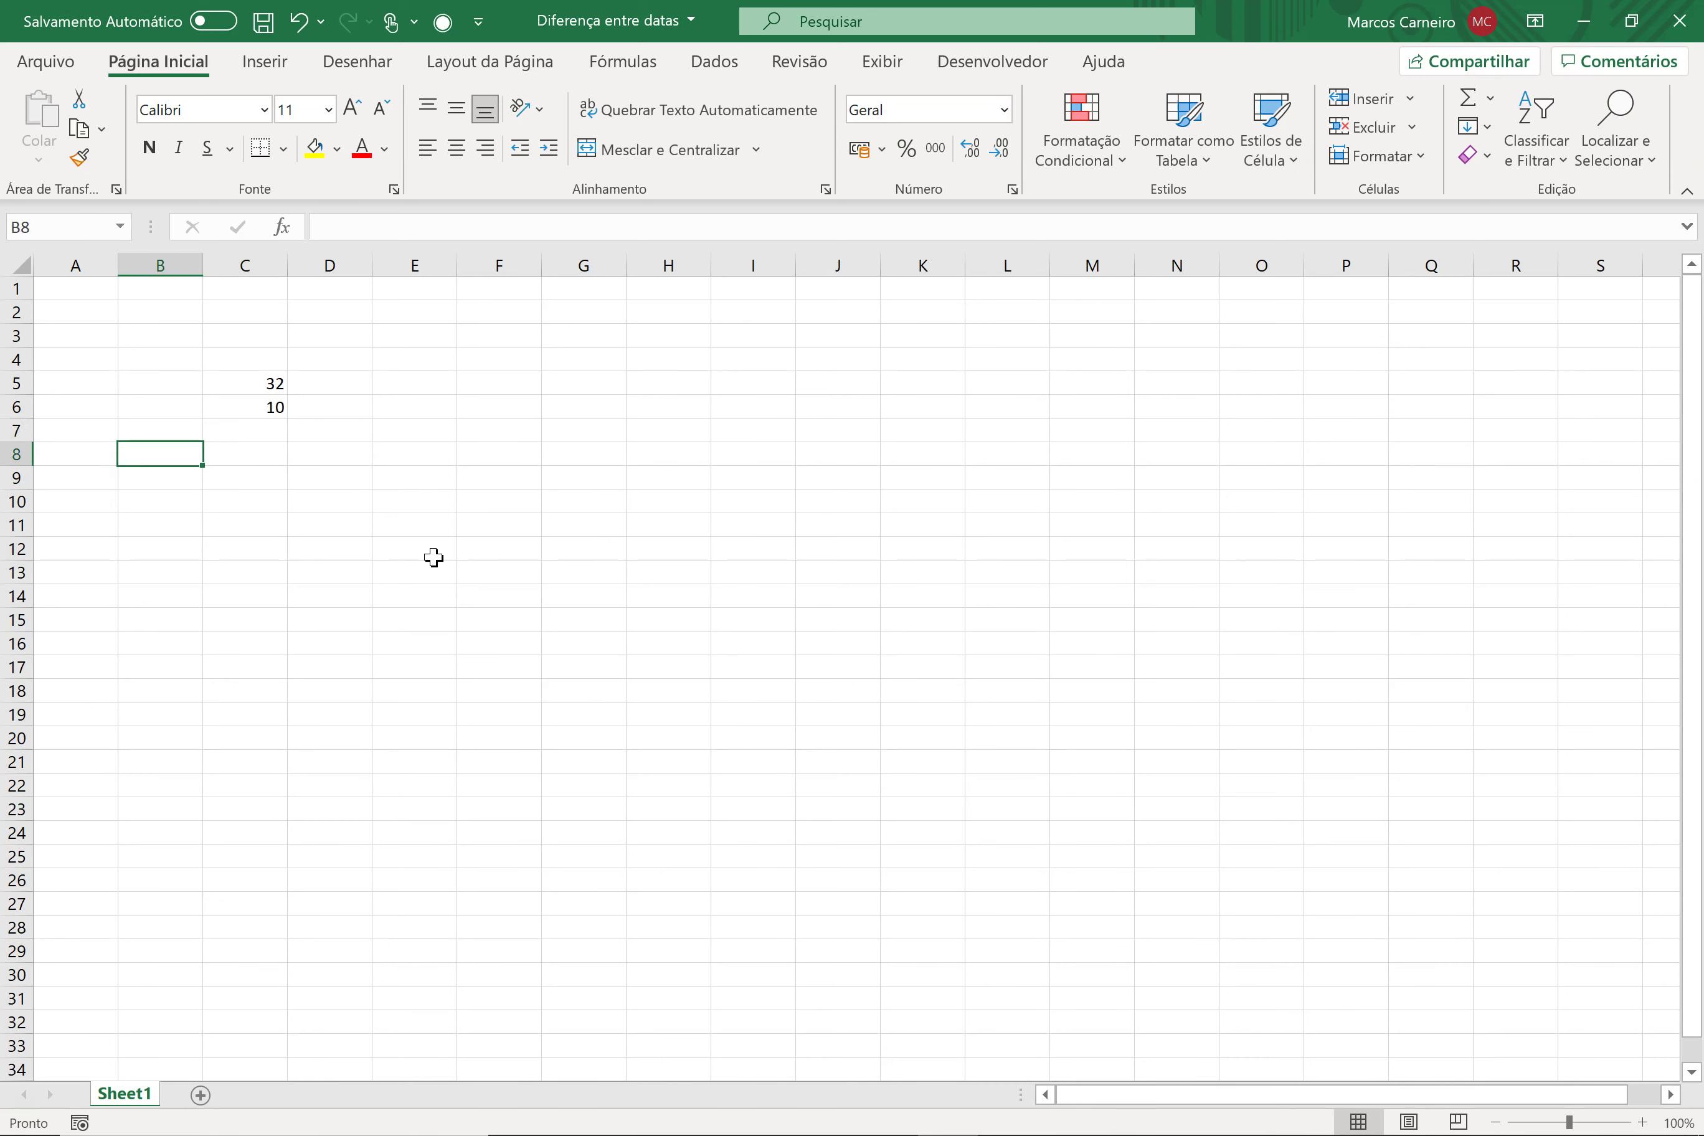
text(Dif)
key(Tab)
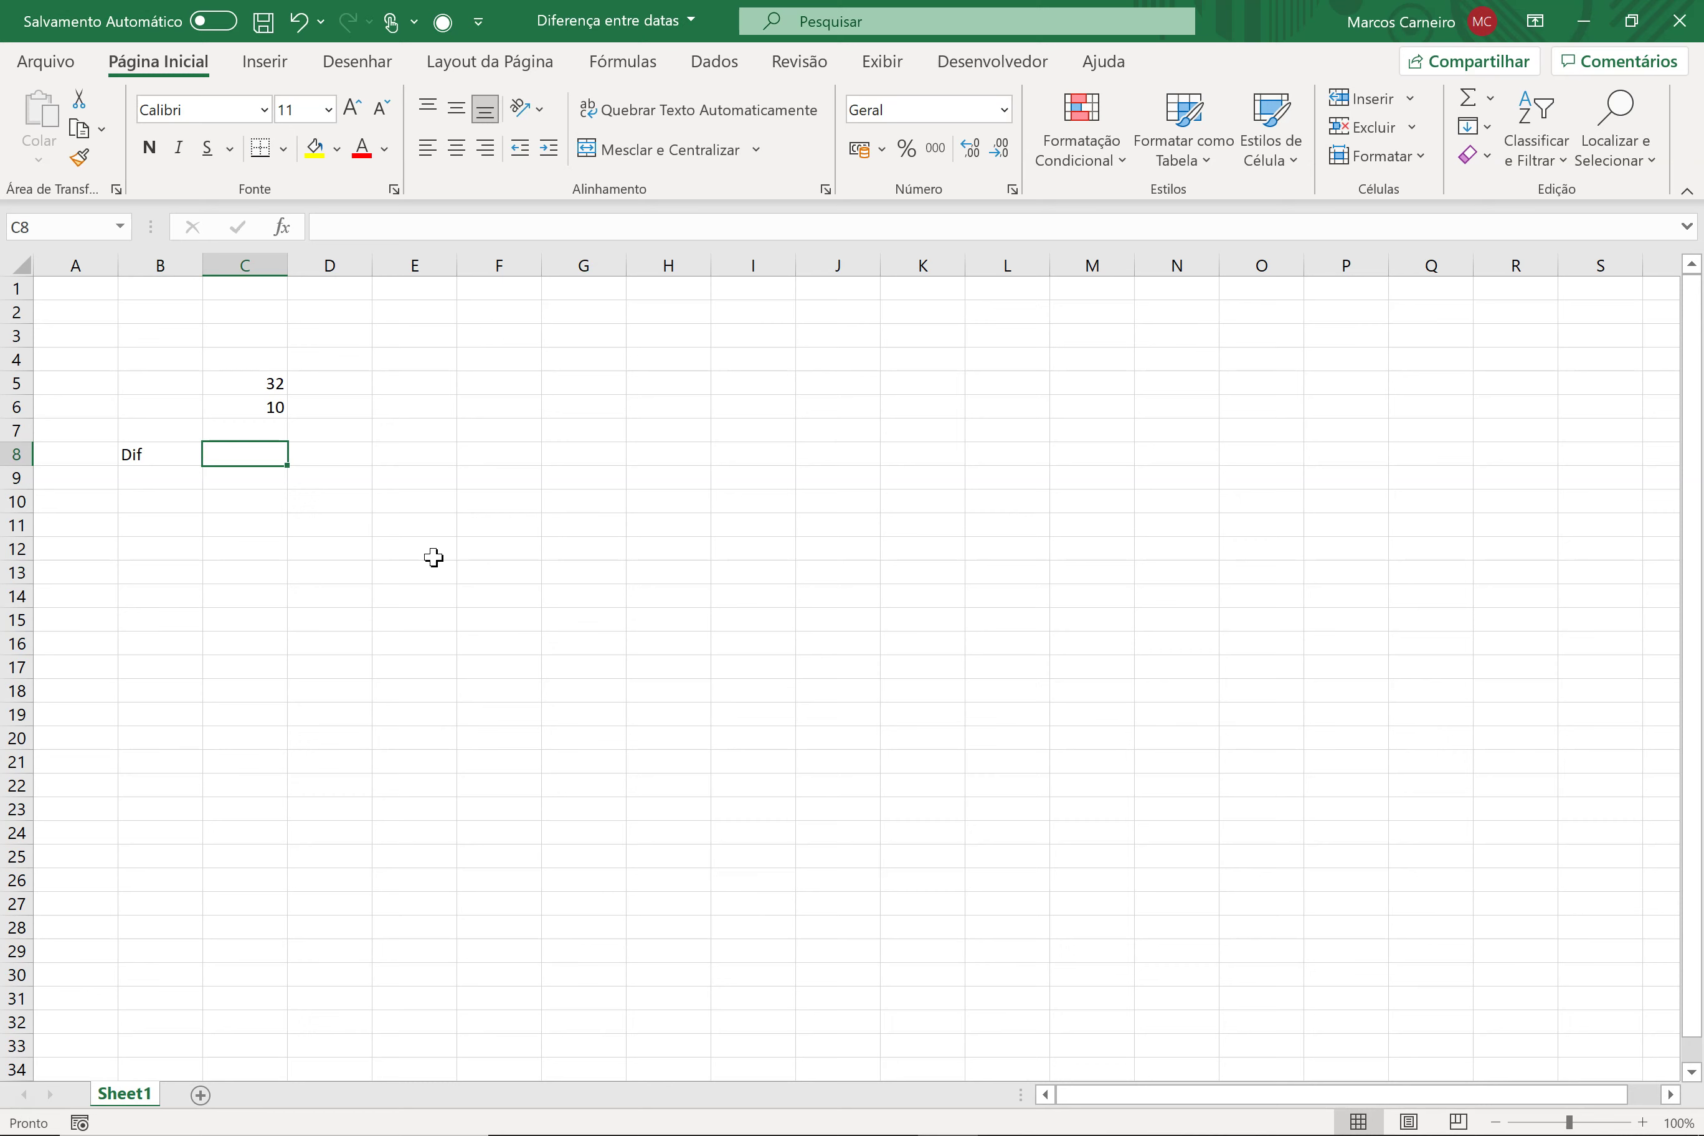
text(=)
key(Up)
key(Up)
key(Up)
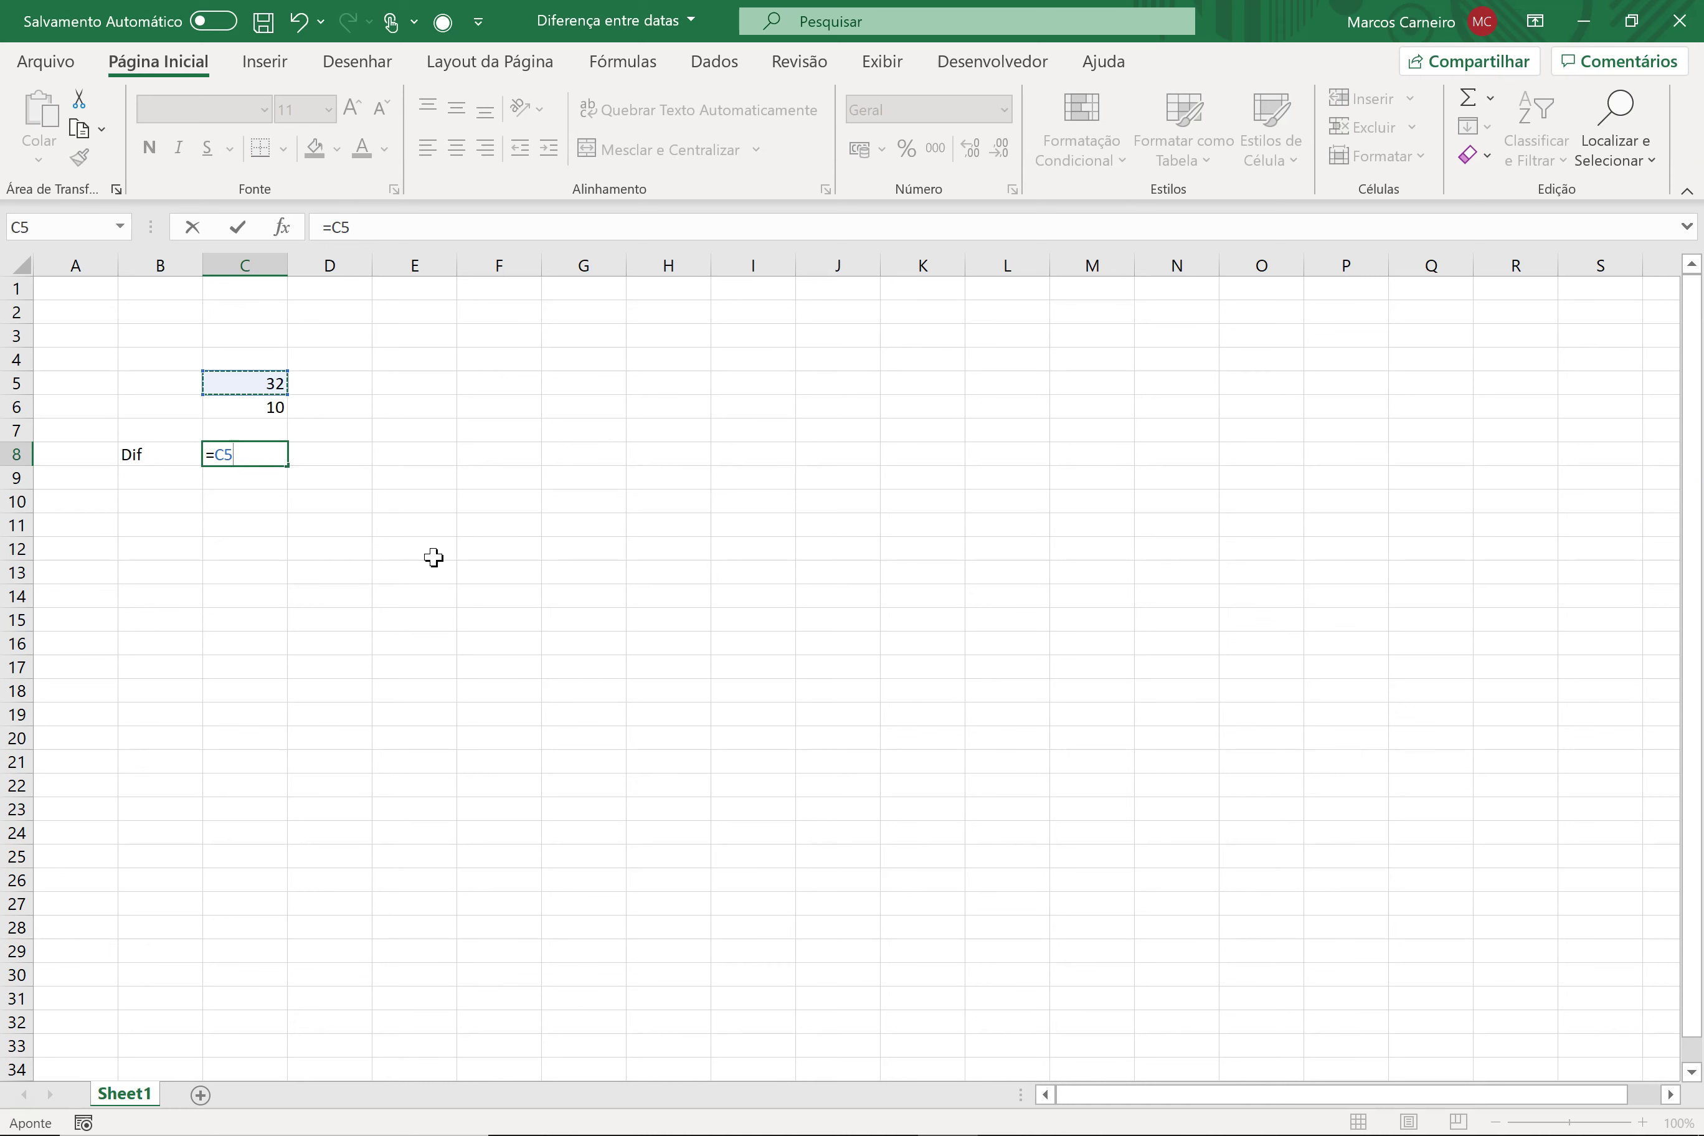
key(Up)
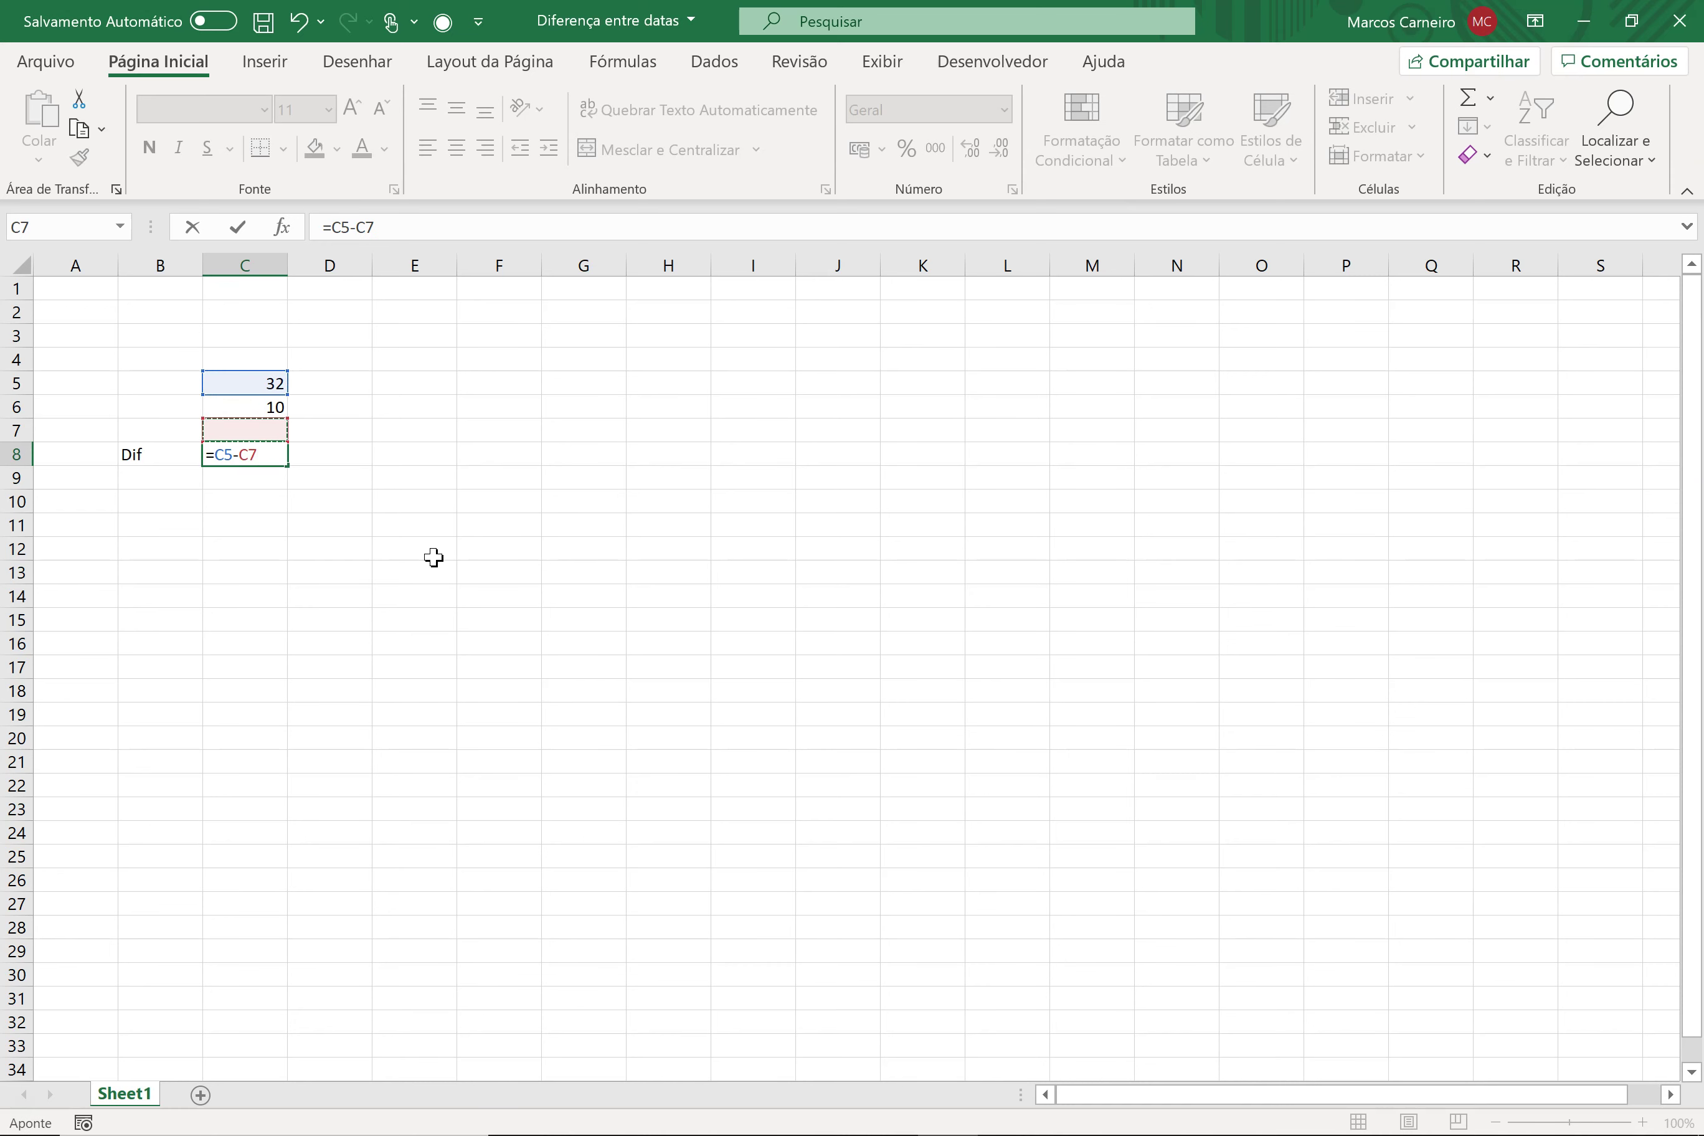
key(Up)
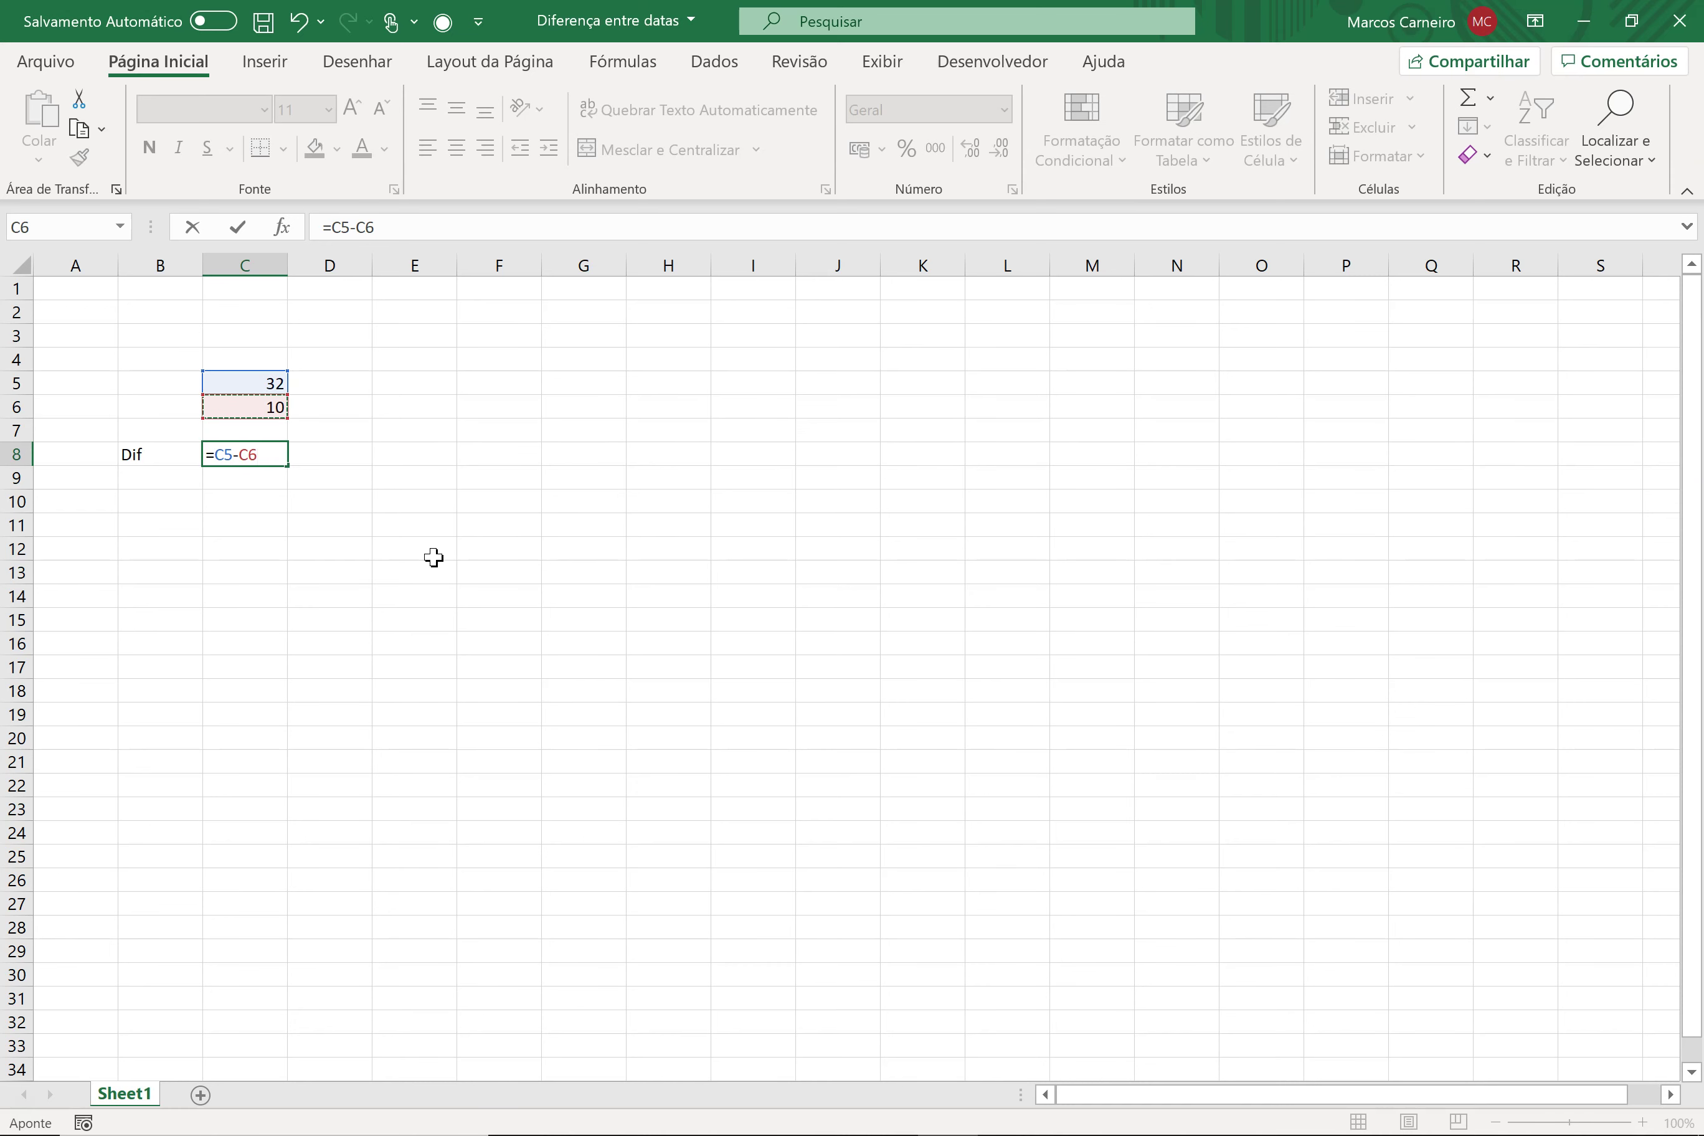
key(Return)
key(Up)
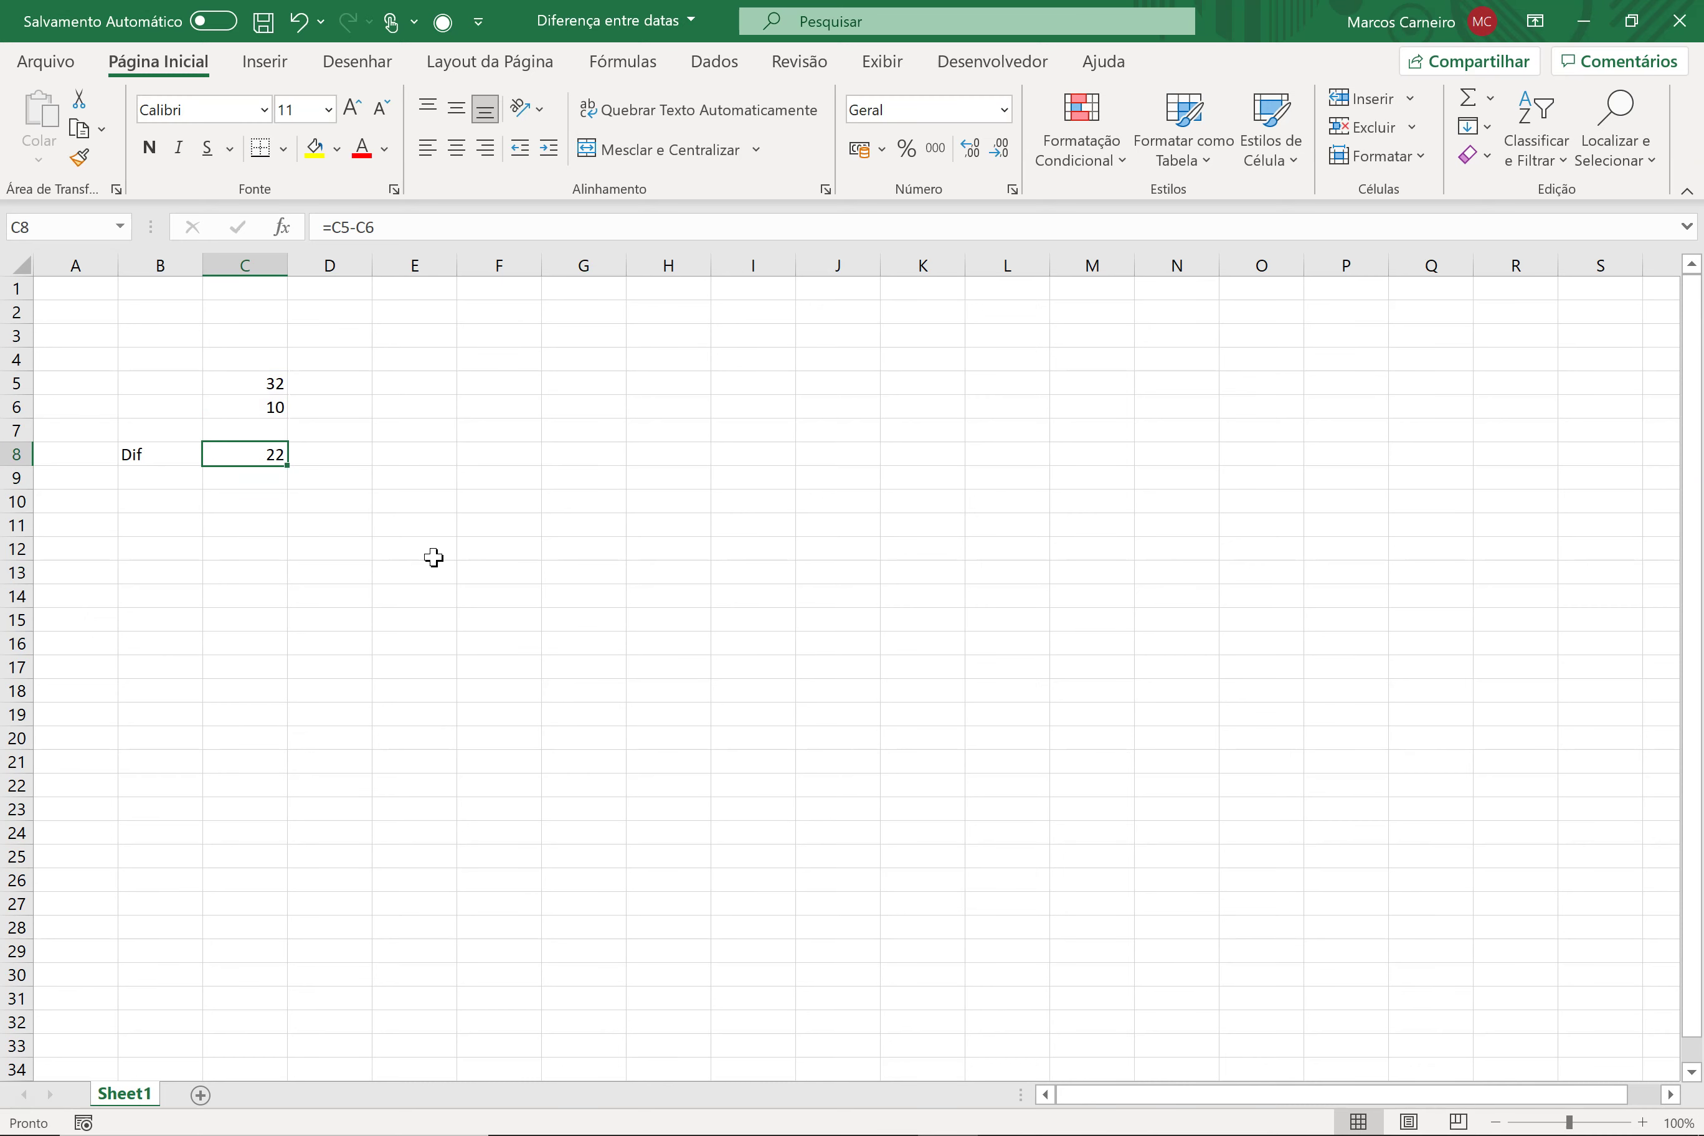
Make the C8 difference bold and centred, and centre the numbers in C5:C6.
click(150, 148)
click(471, 150)
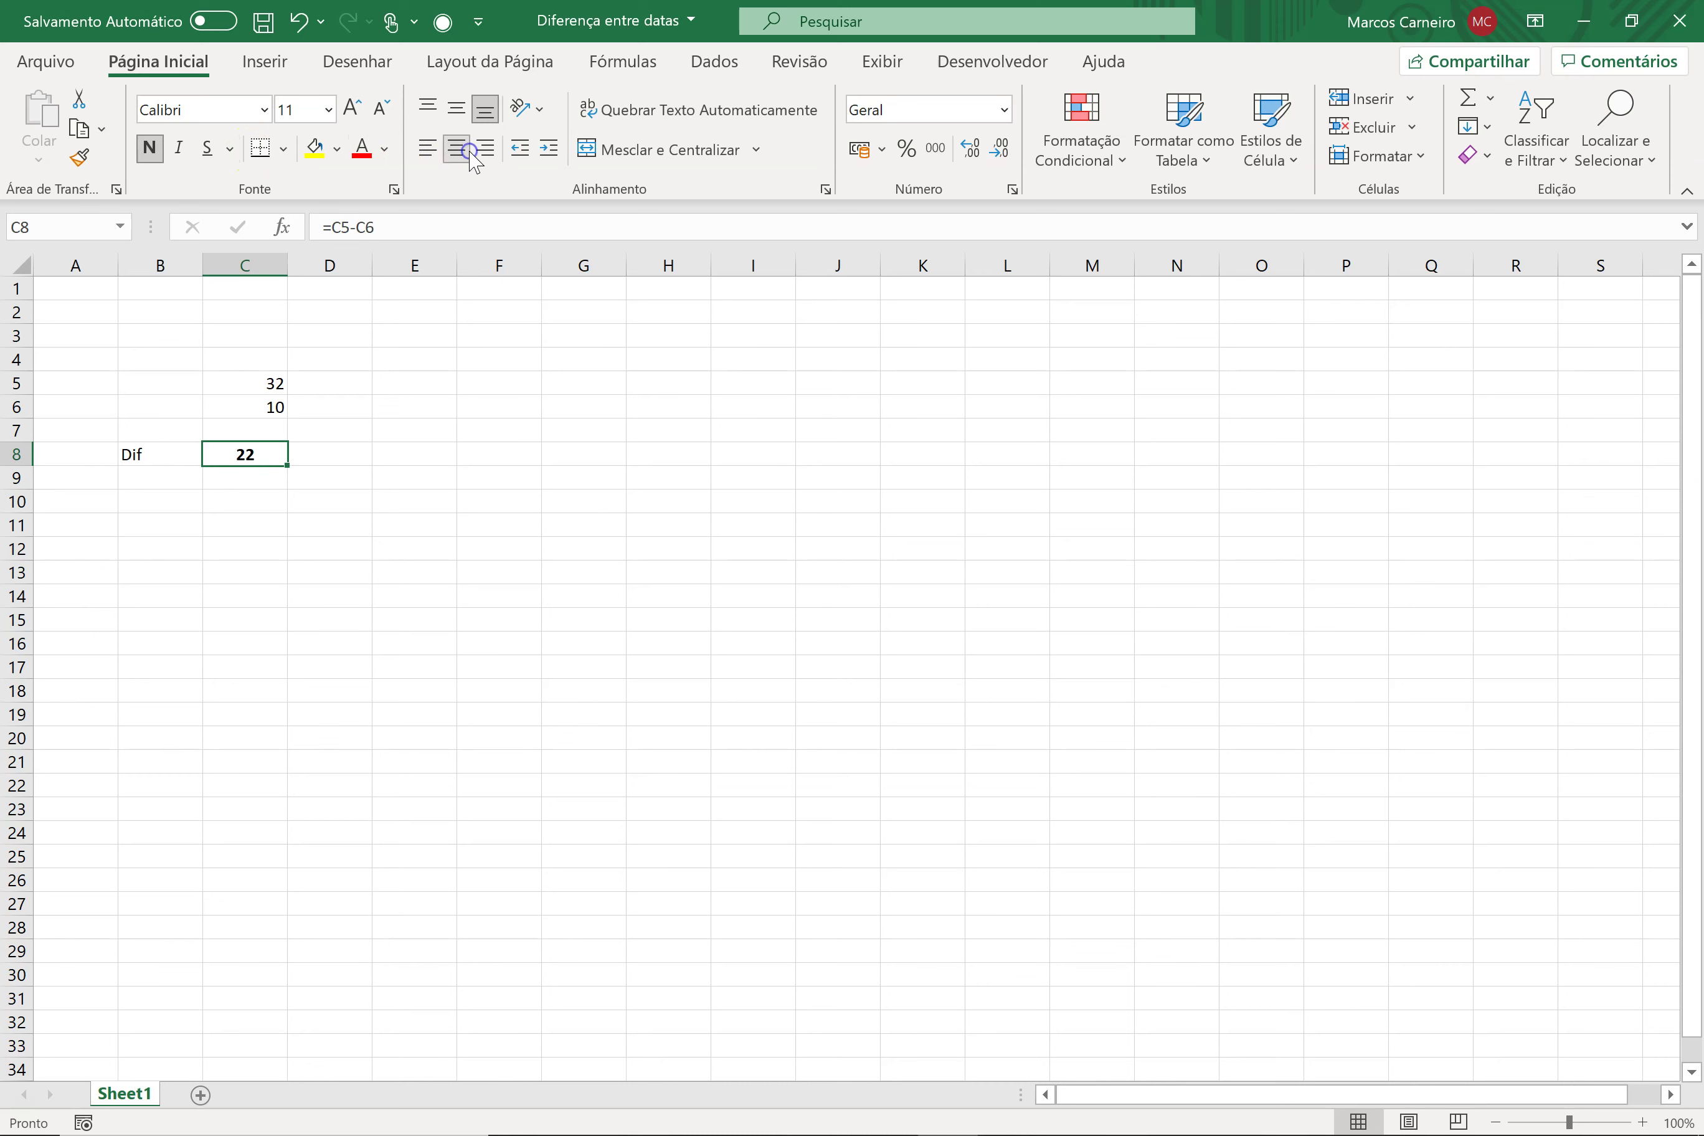
drag(352, 643, 358, 614)
mouse_move(273, 385)
mouse_down()
mouse_move(276, 410)
mouse_move(323, 407)
mouse_up()
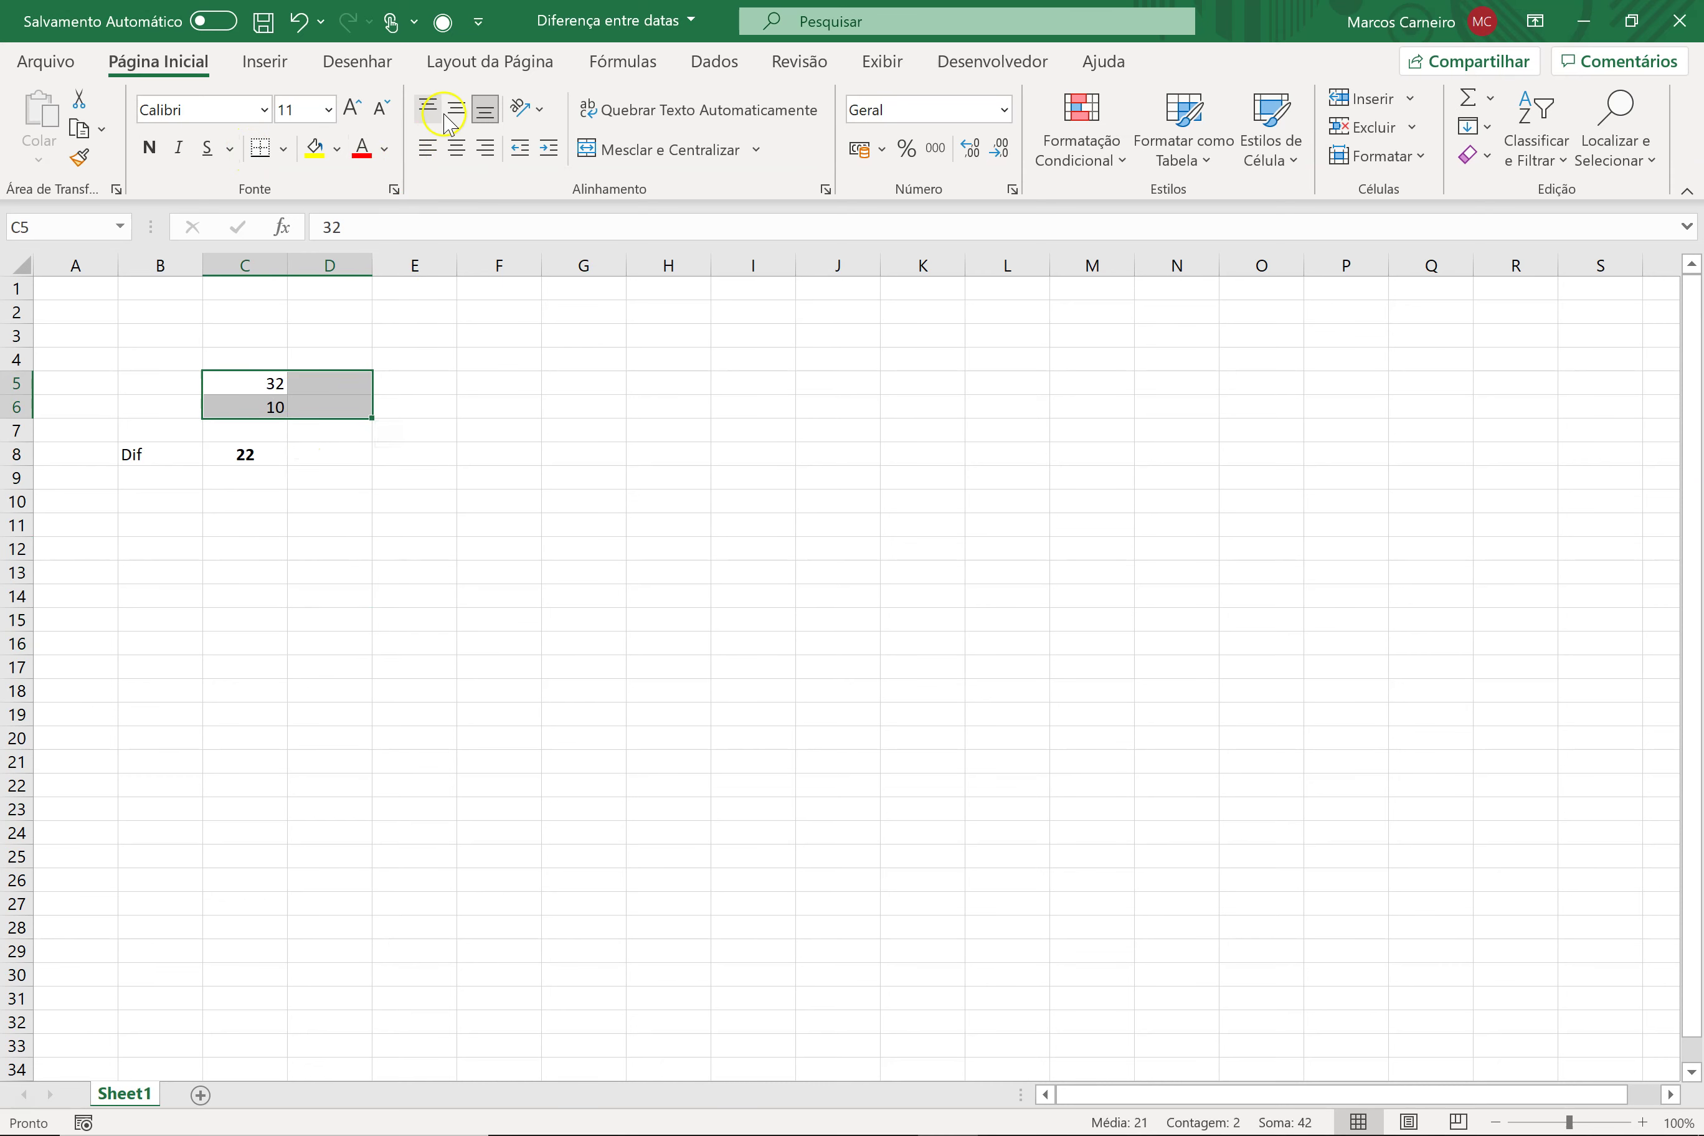
click(400, 506)
Change C6 to 8 so the difference in C8 recalculates to 24.
click(285, 412)
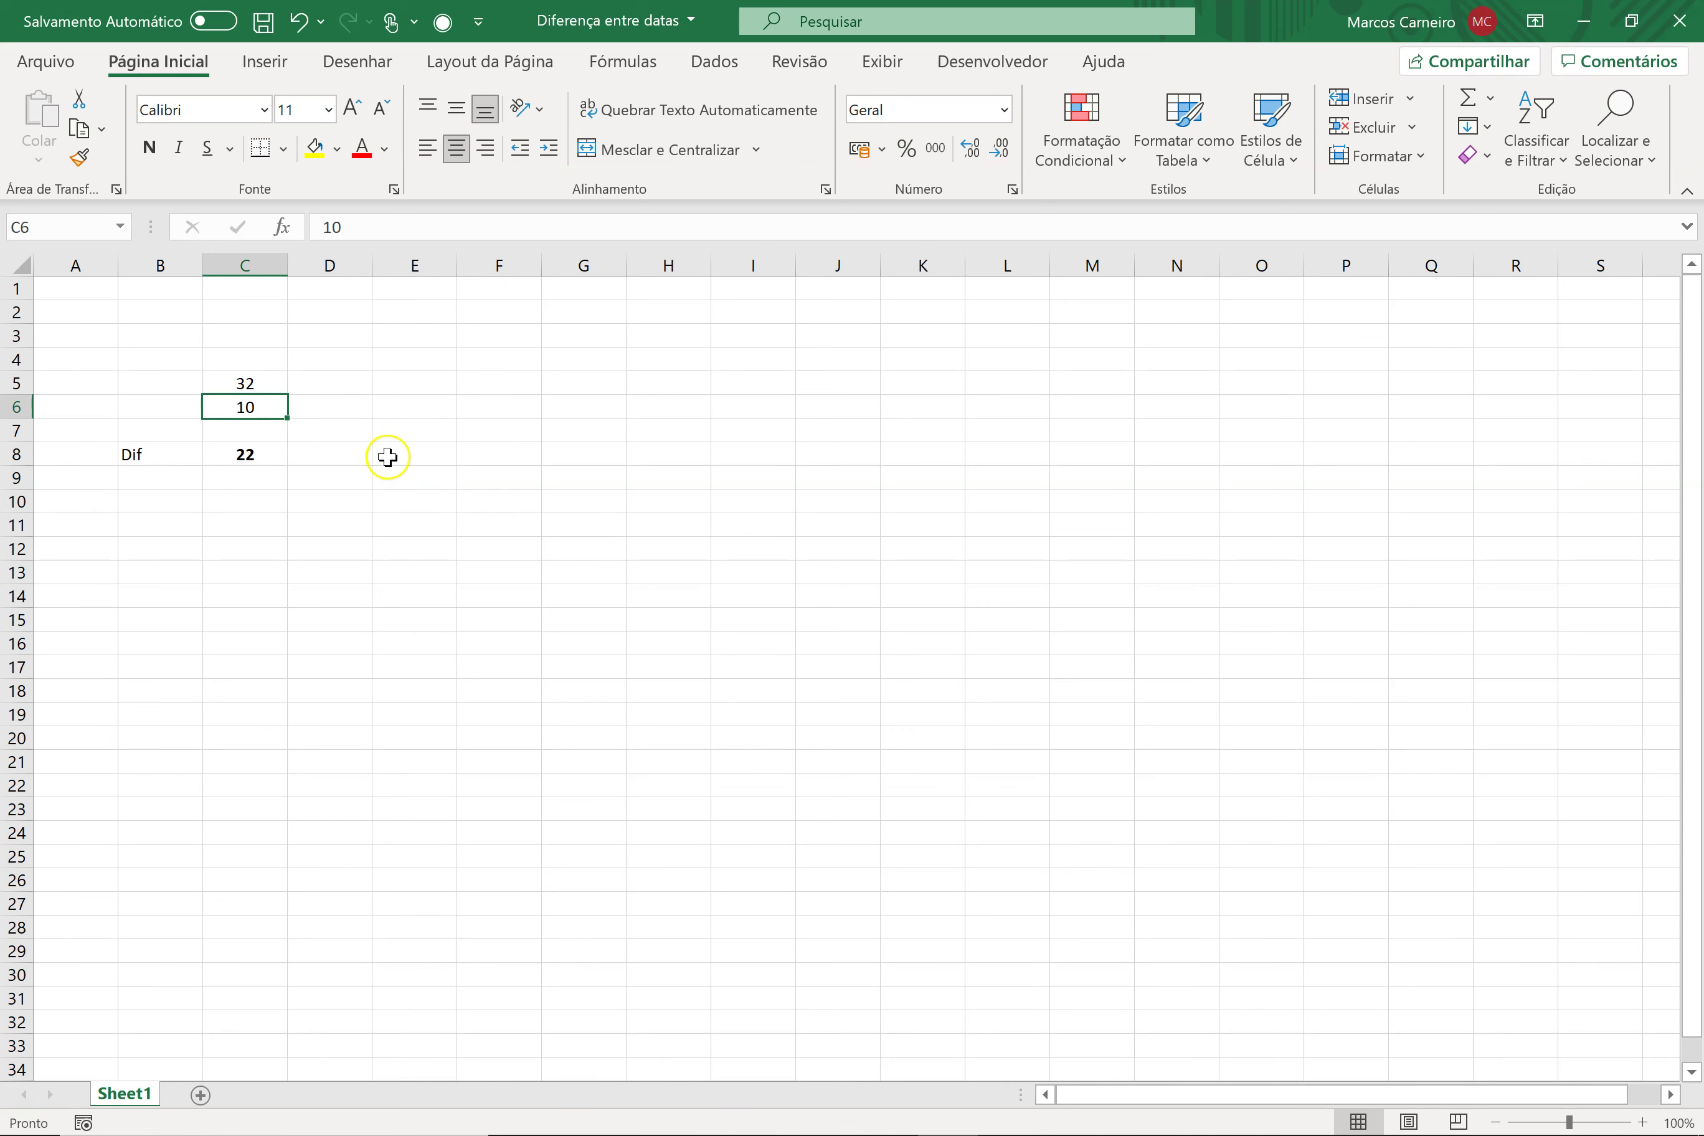
text(8)
key(Return)
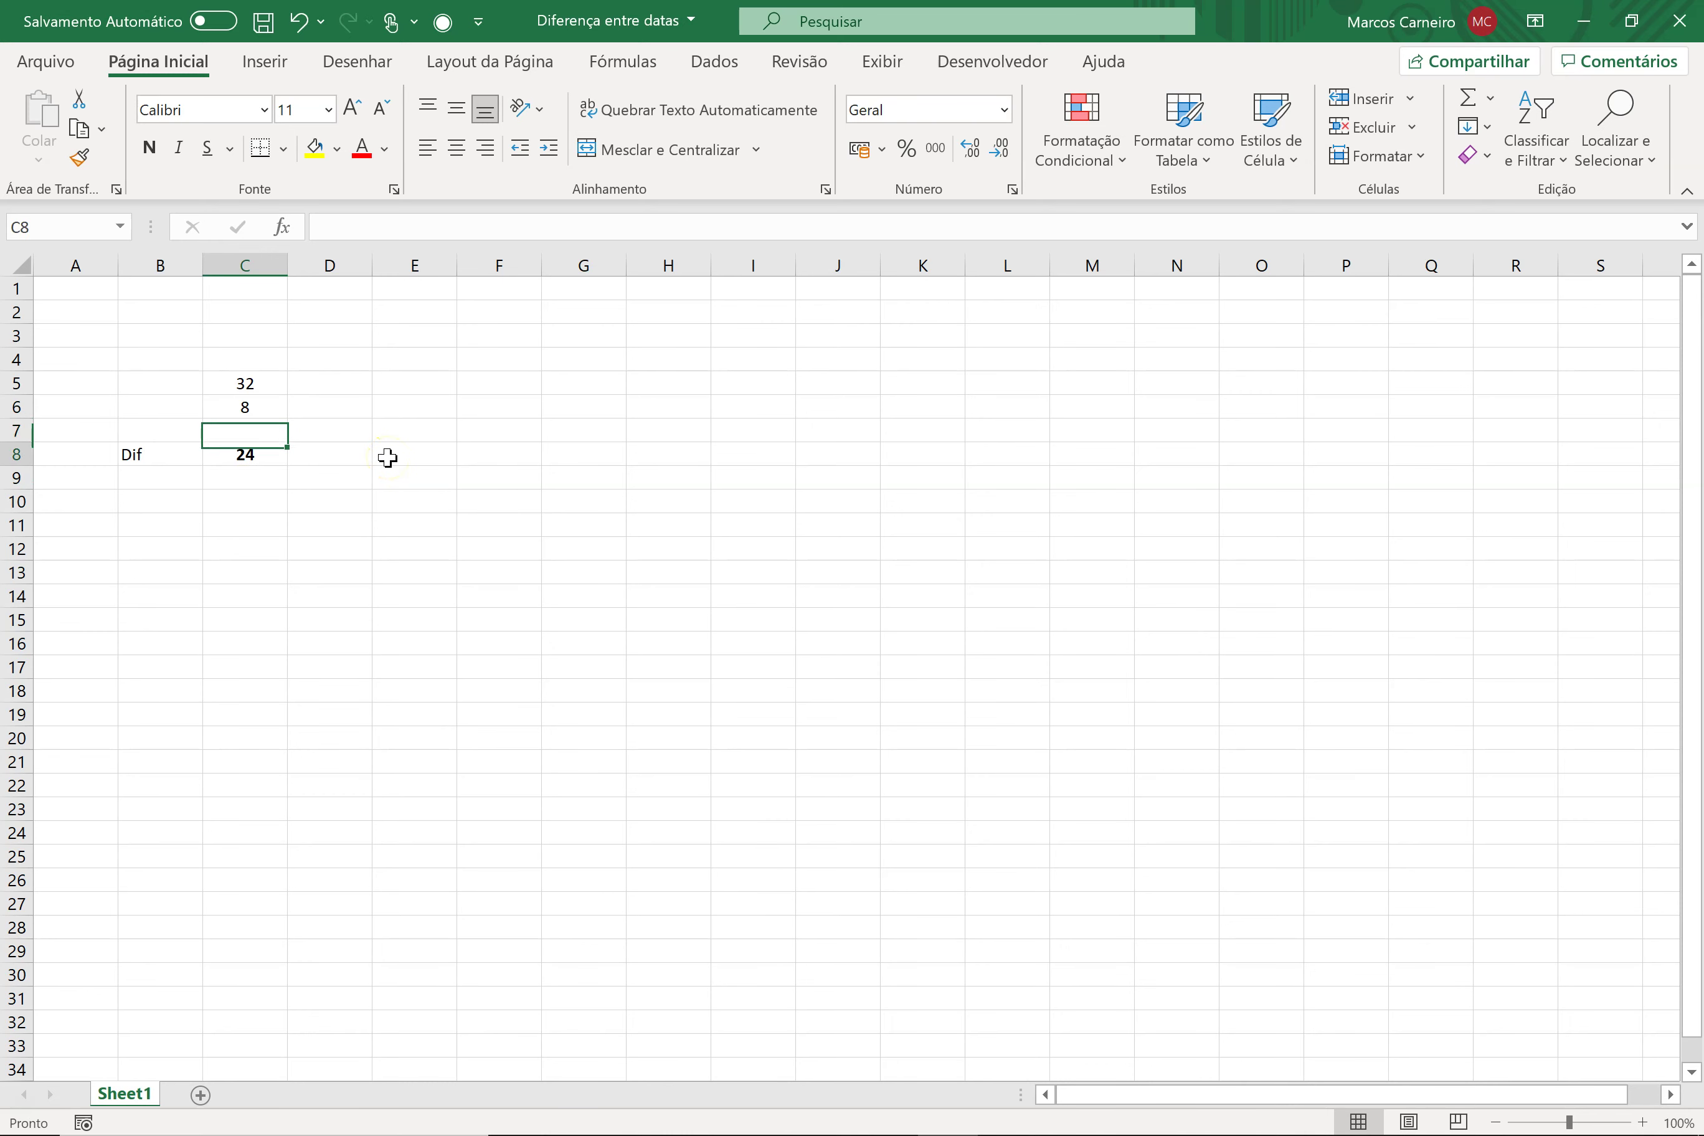
key(Return)
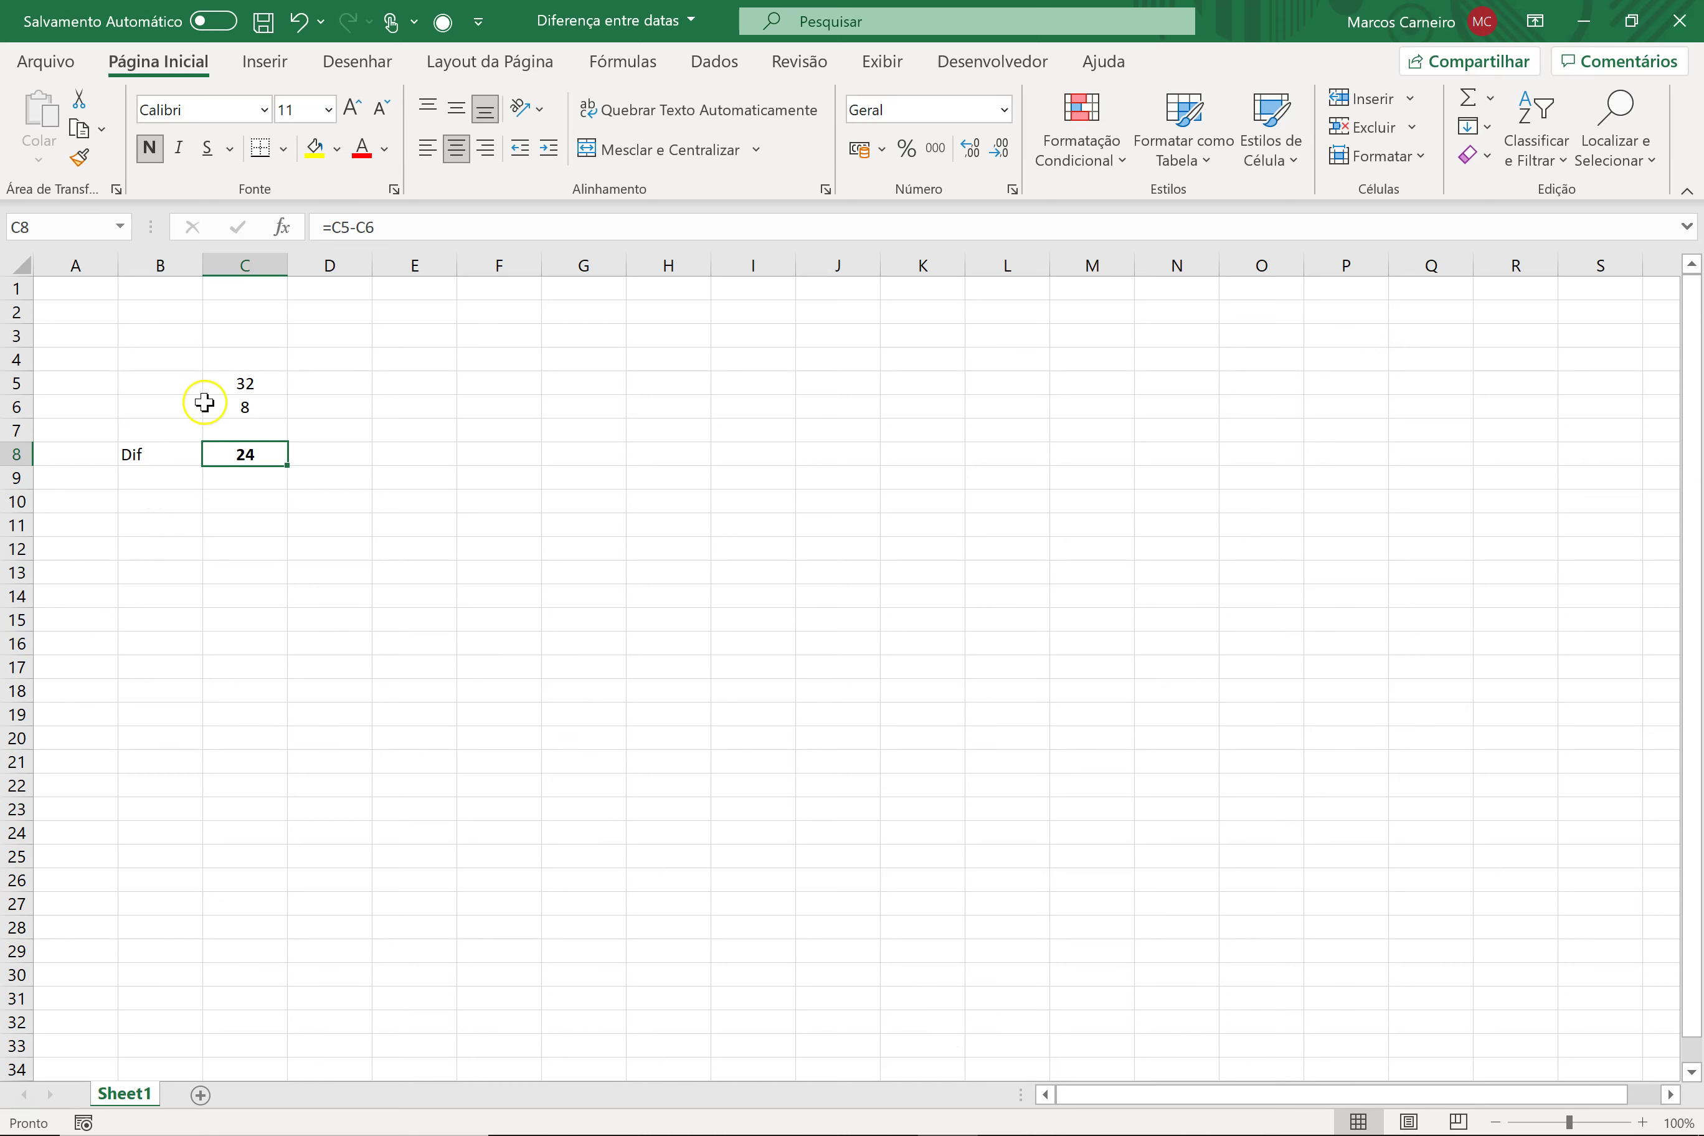
click(243, 383)
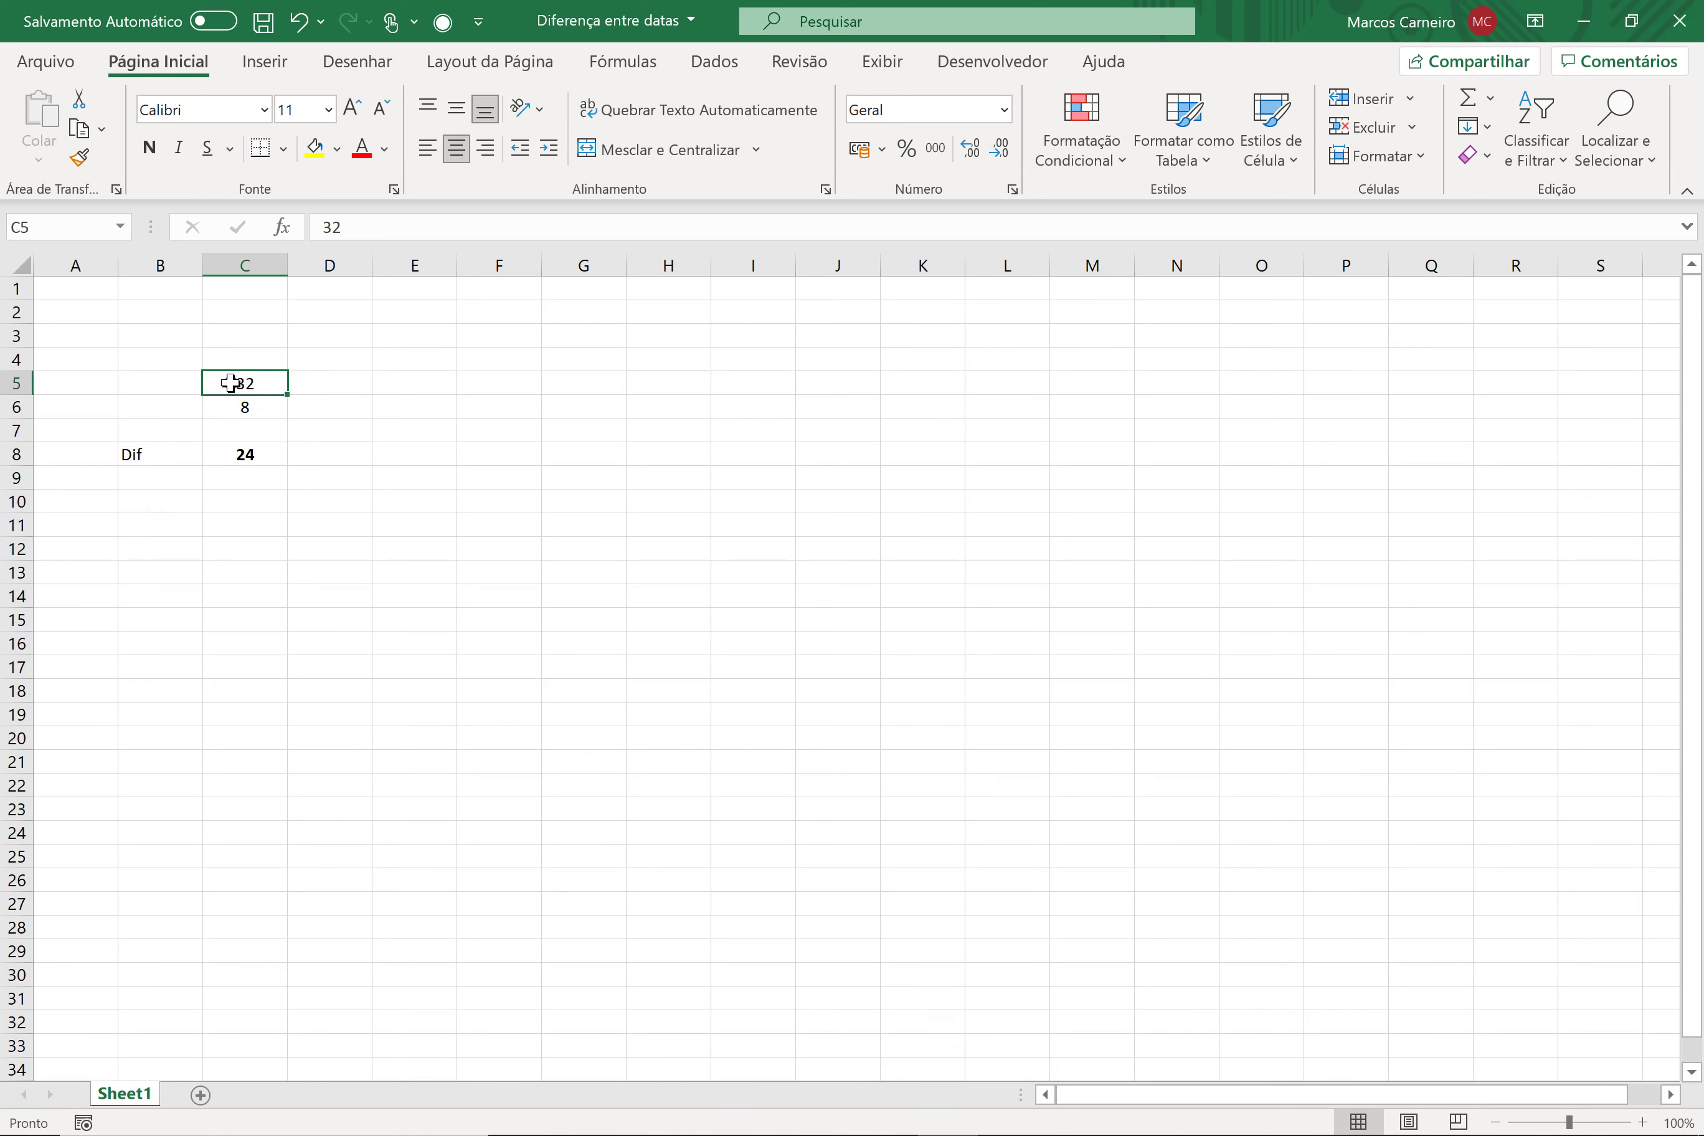
drag(242, 383, 244, 407)
click(249, 453)
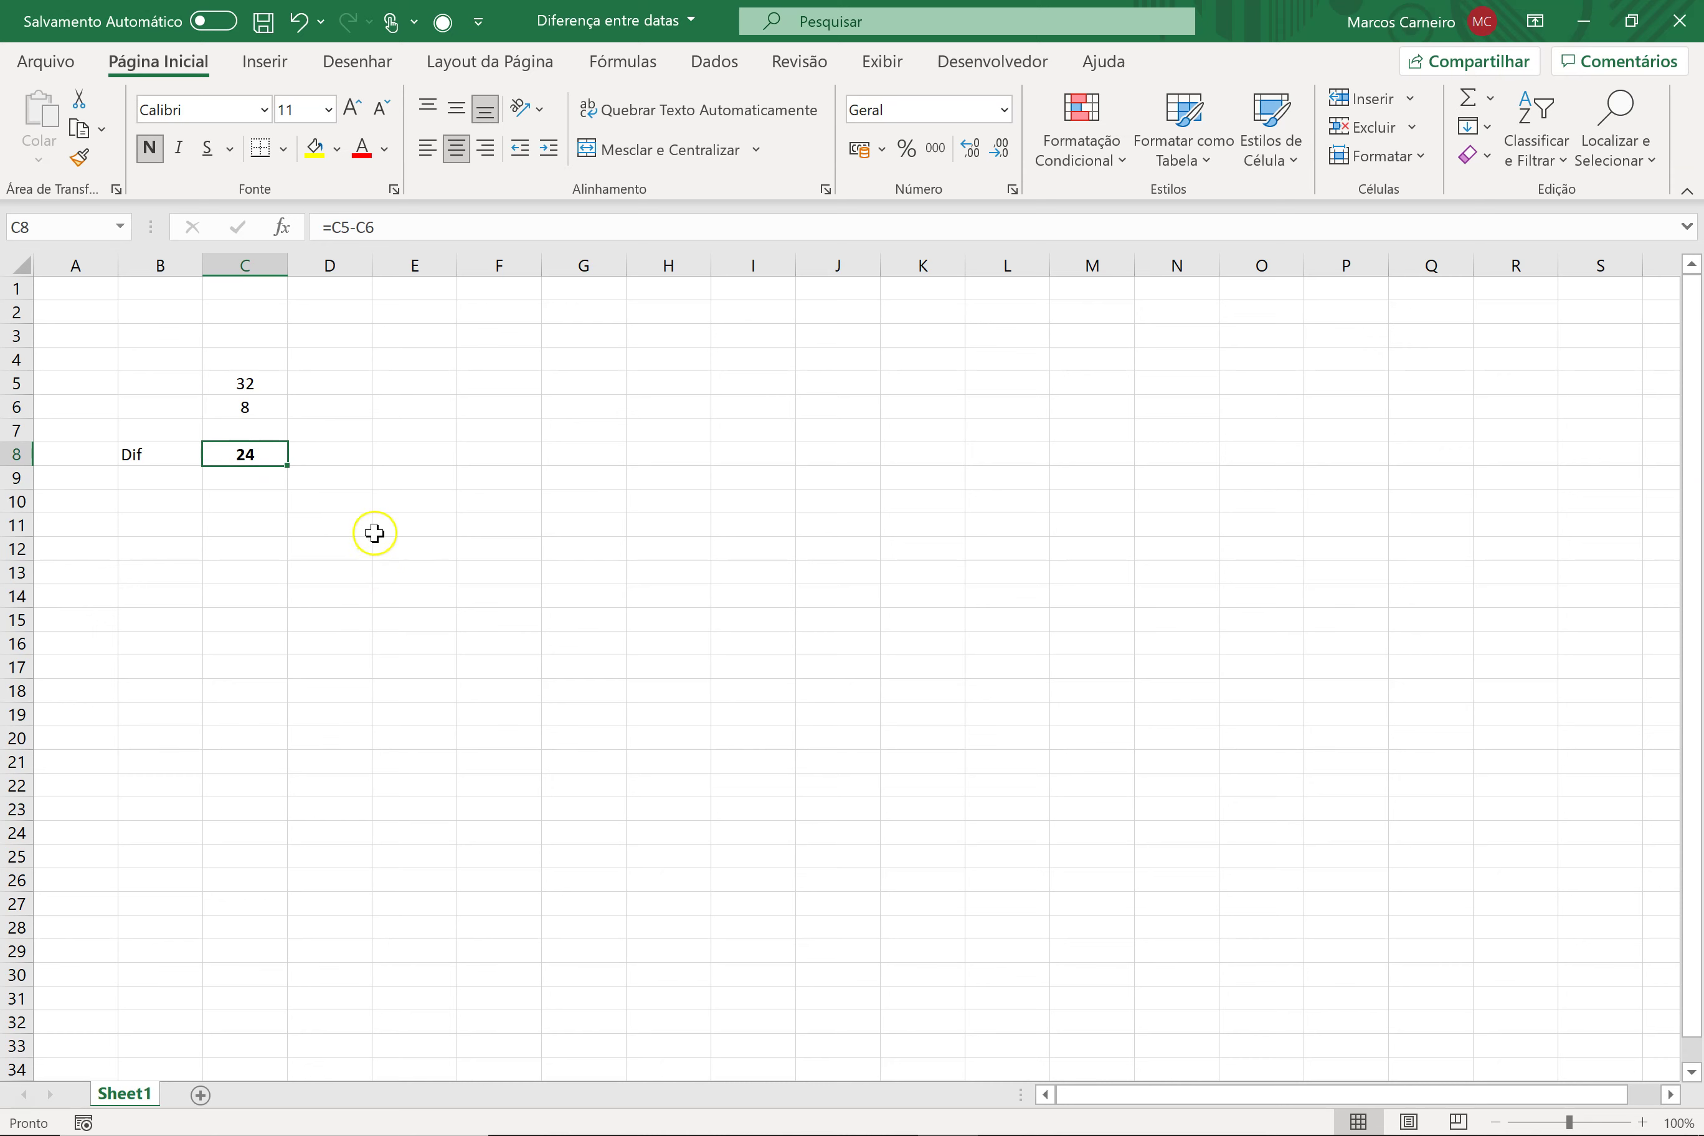
click(533, 382)
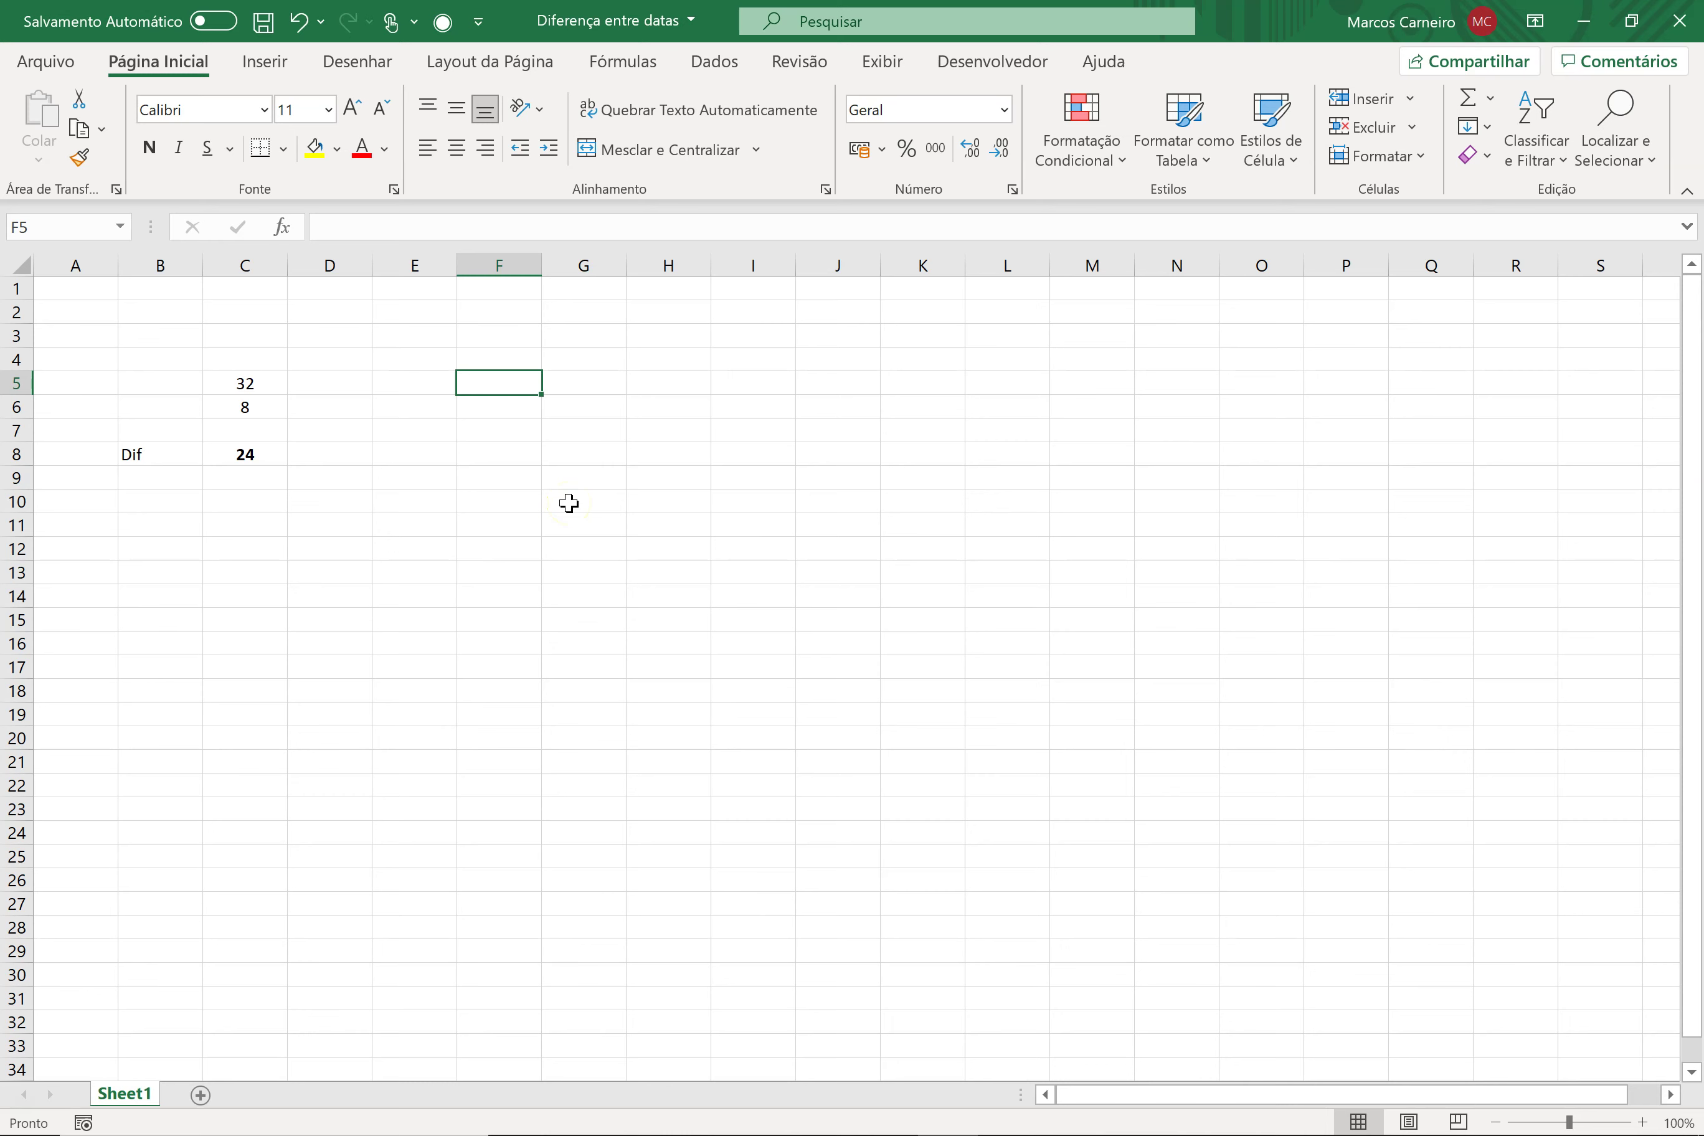
Enter 14/01/1993 in F5 and =HOJE() in F6, showing 23/04/2021.
text(14/01/1993)
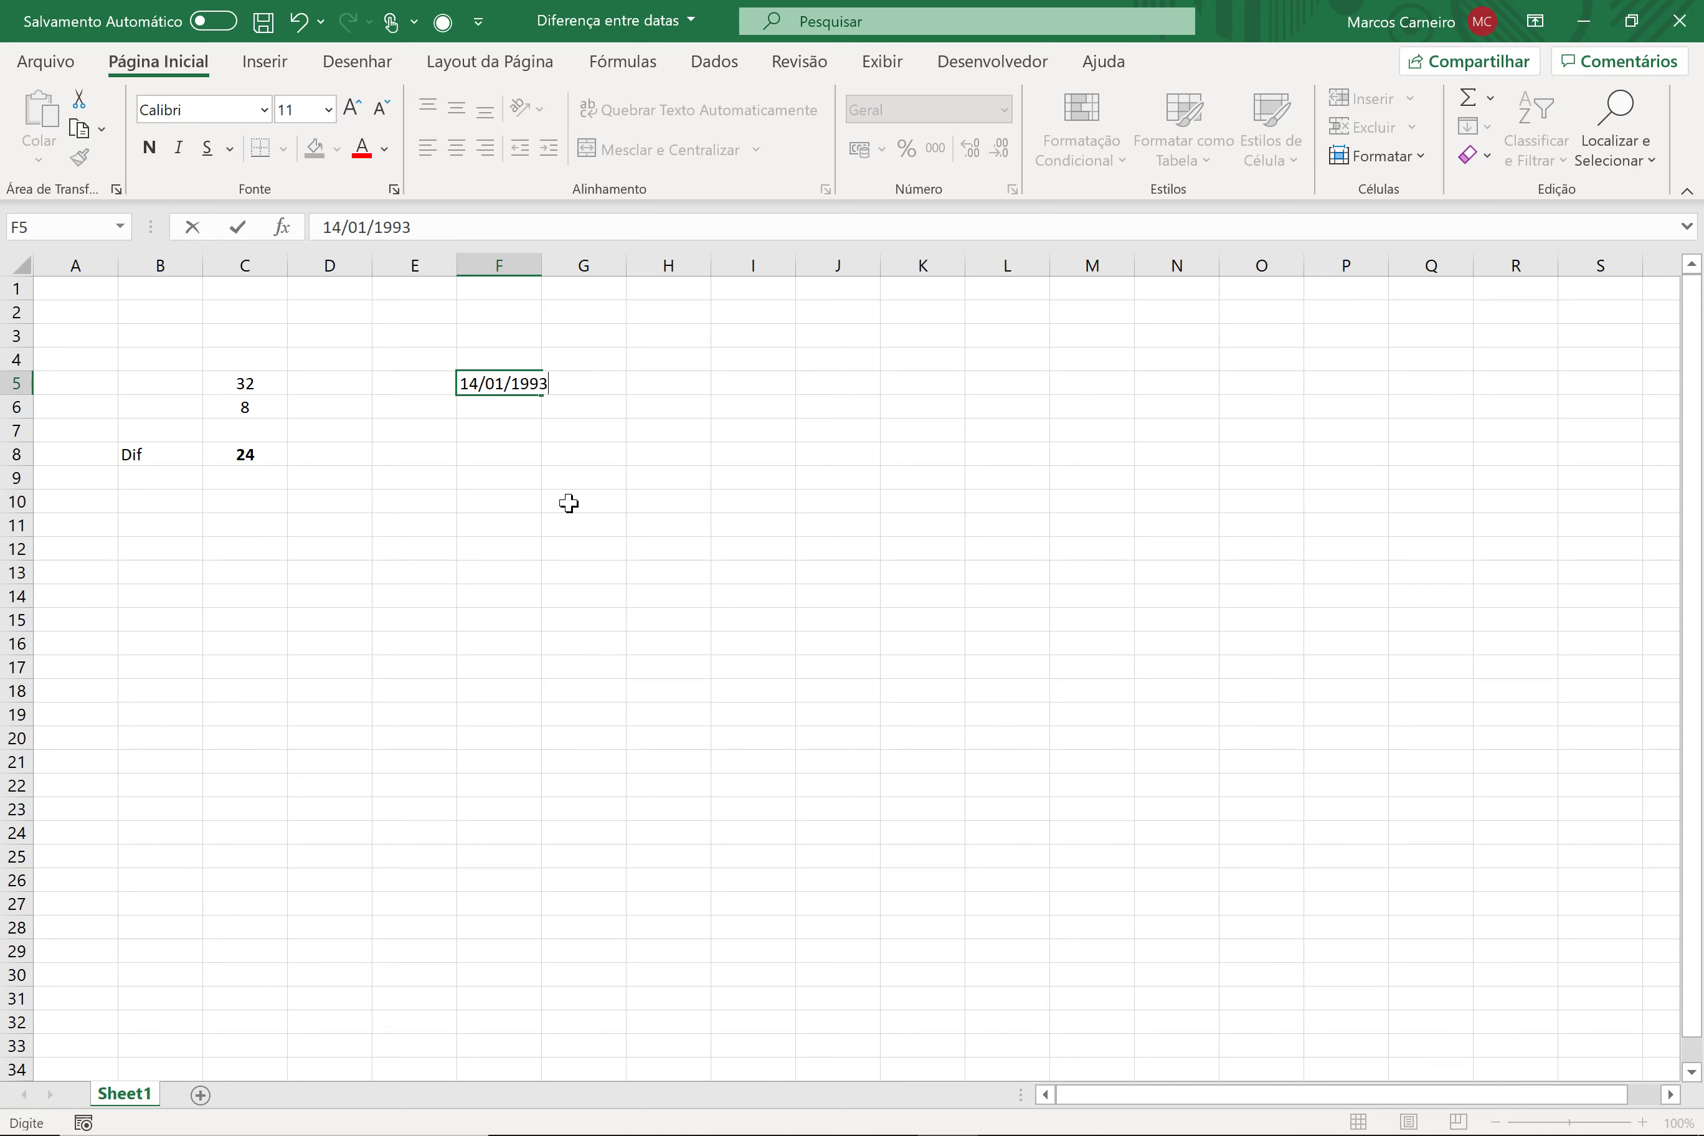
key(Return)
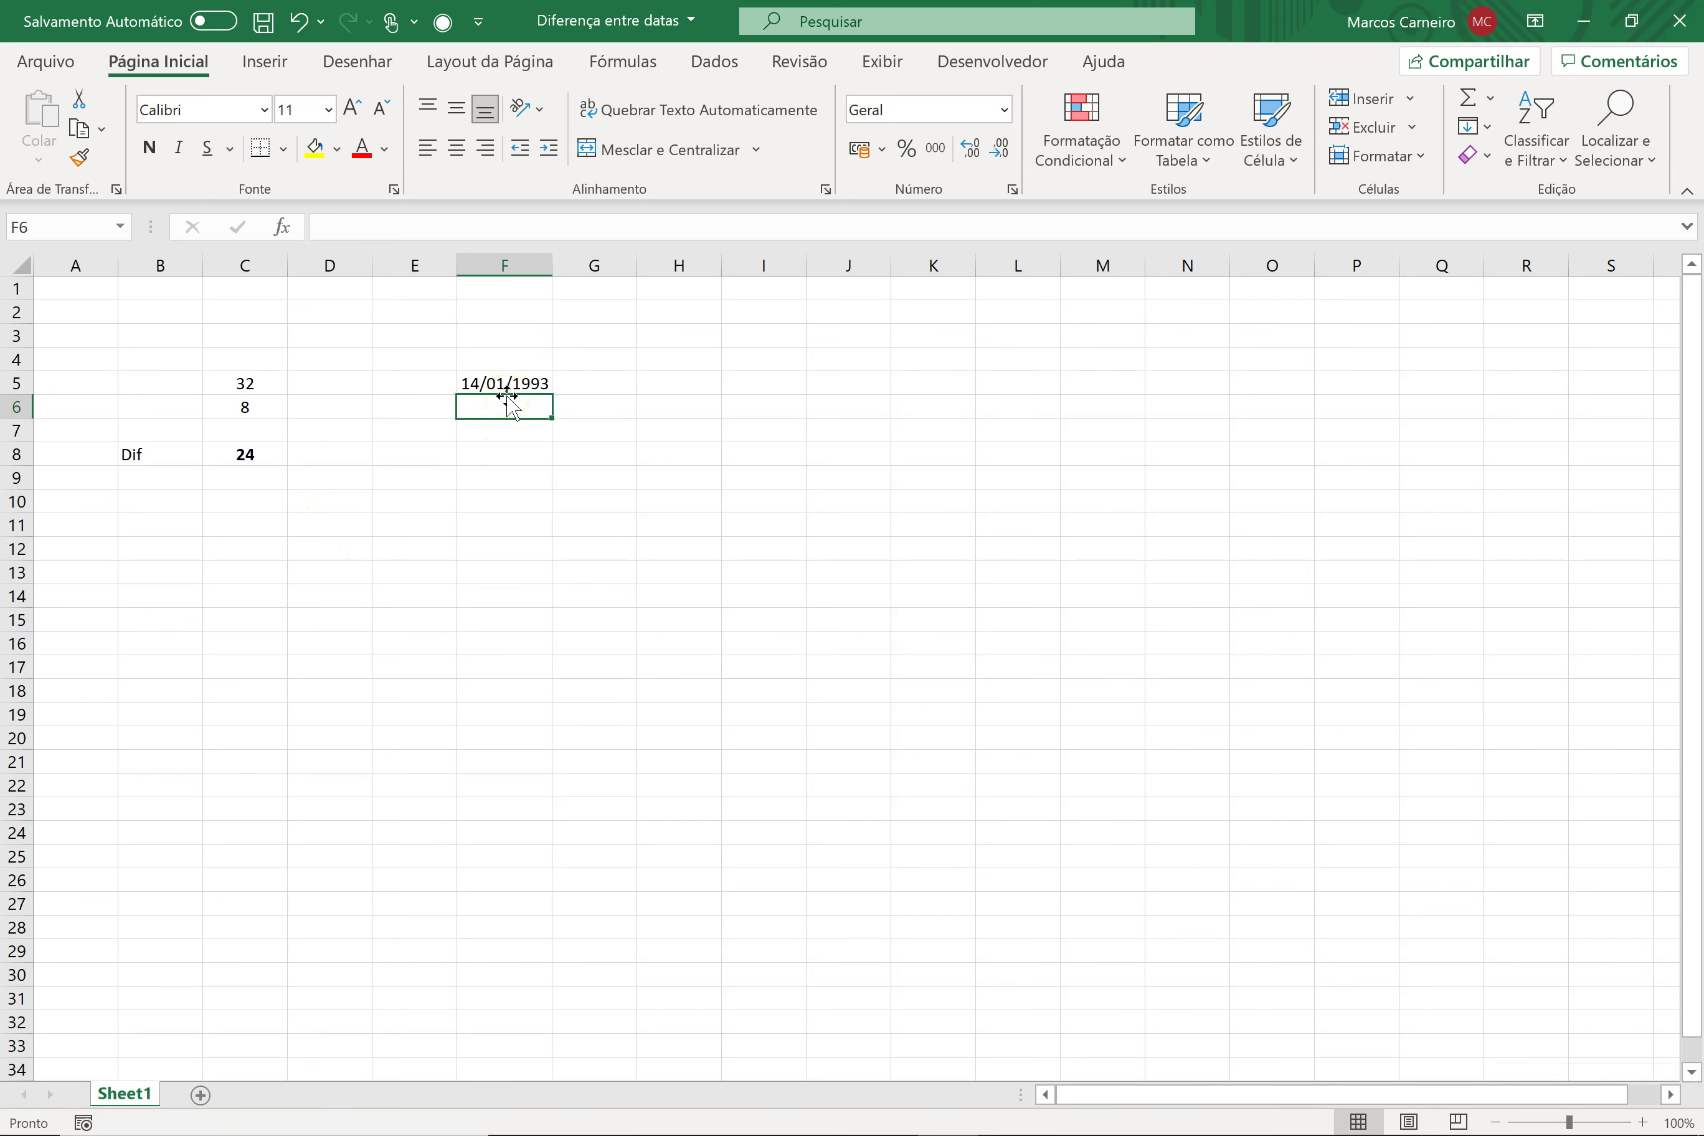
text(=hoje)
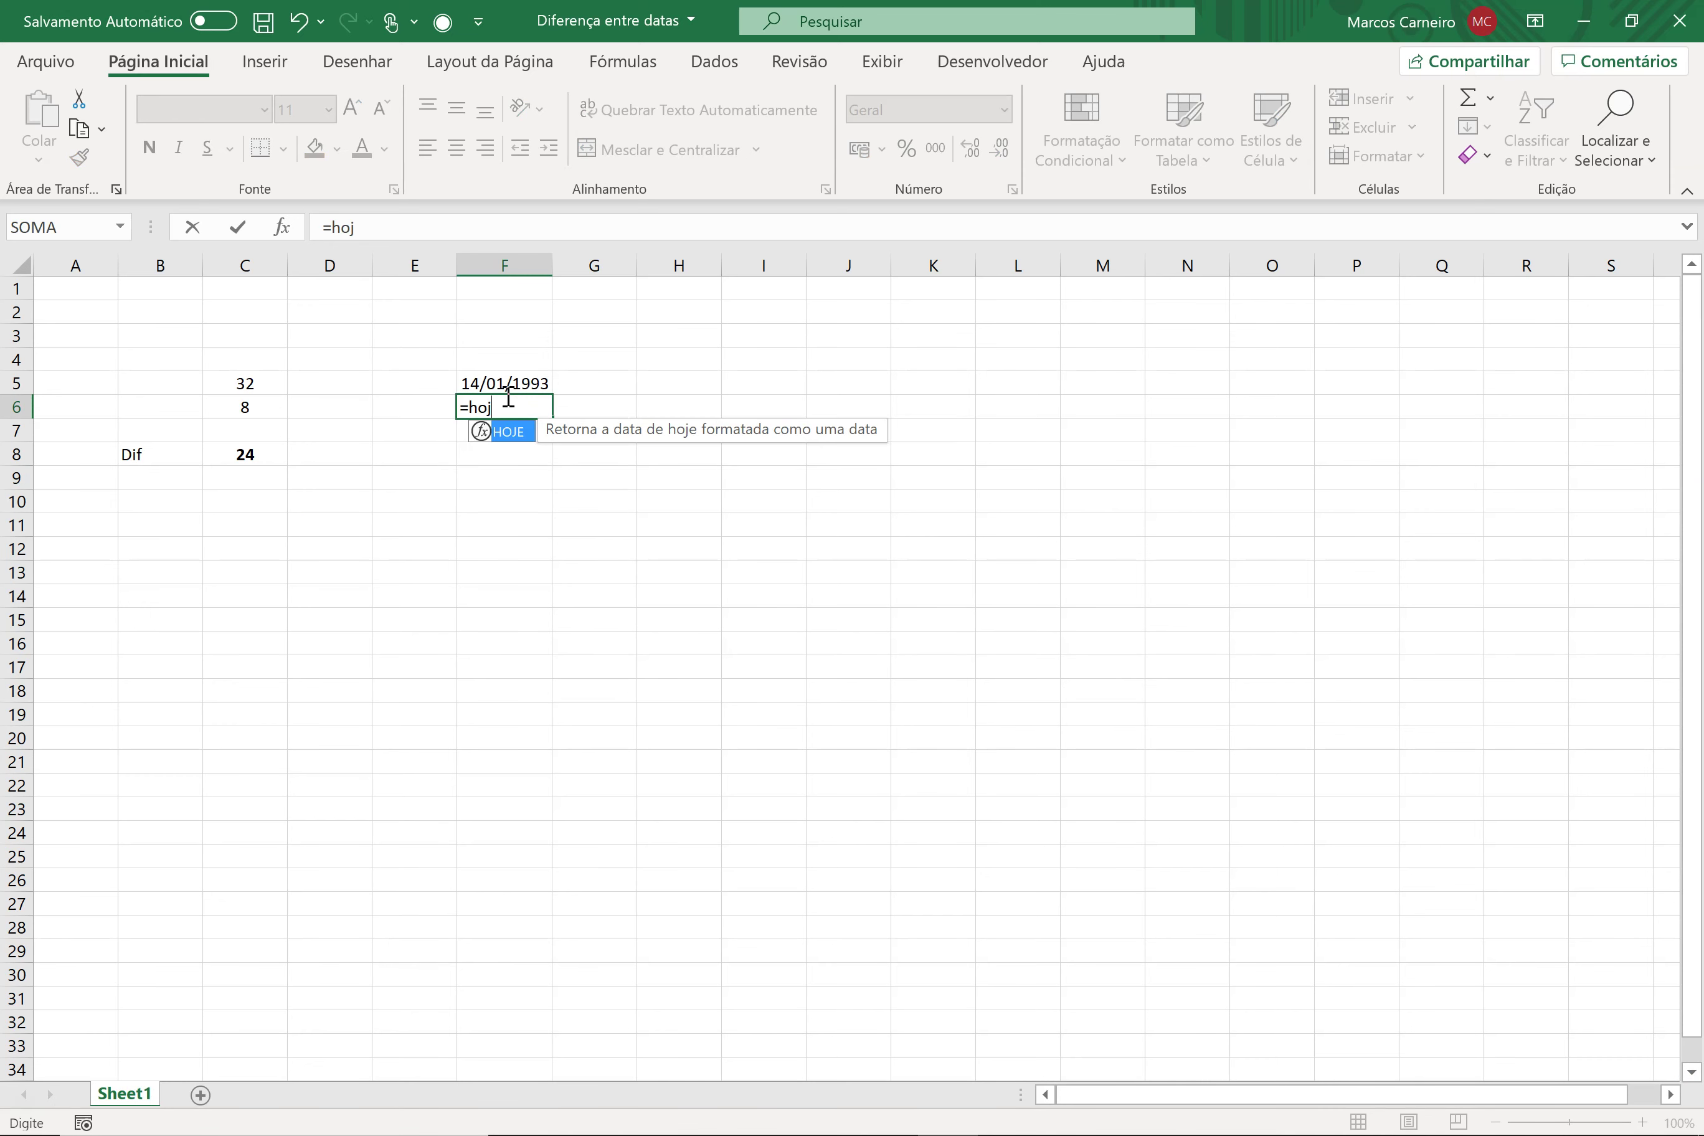
text(())
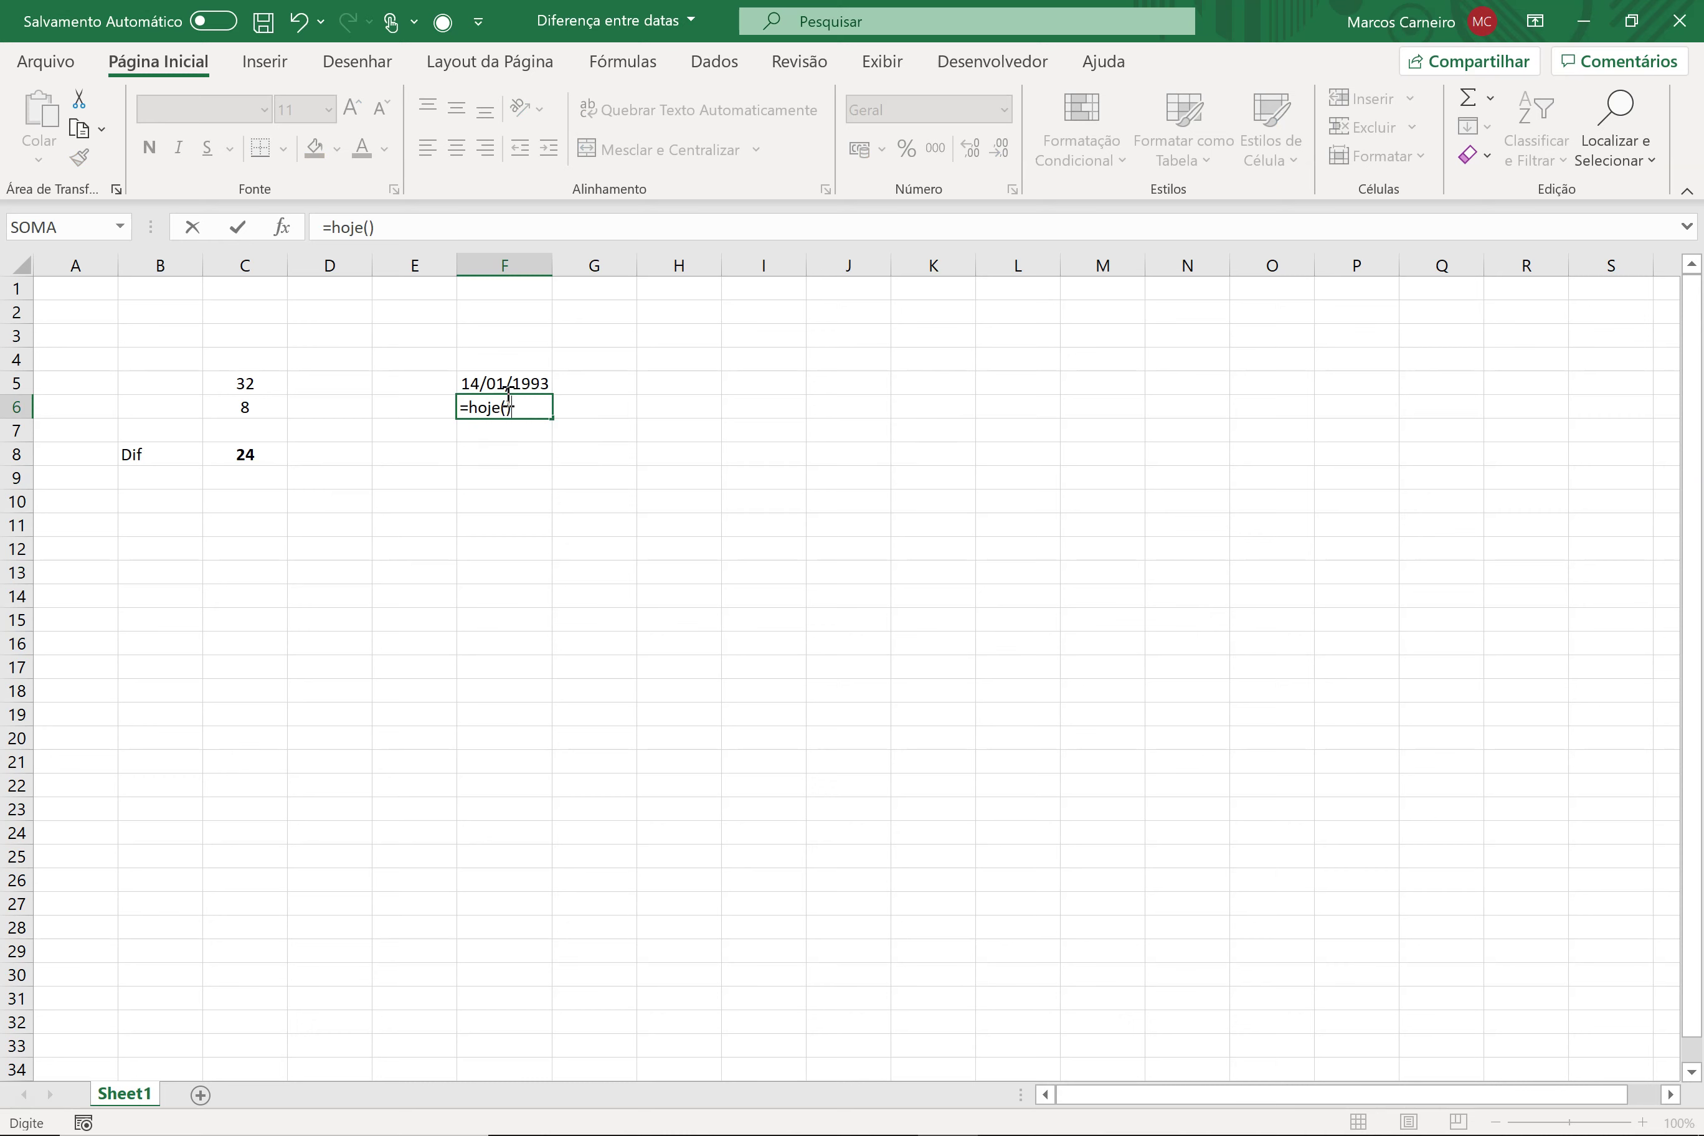
key(Return)
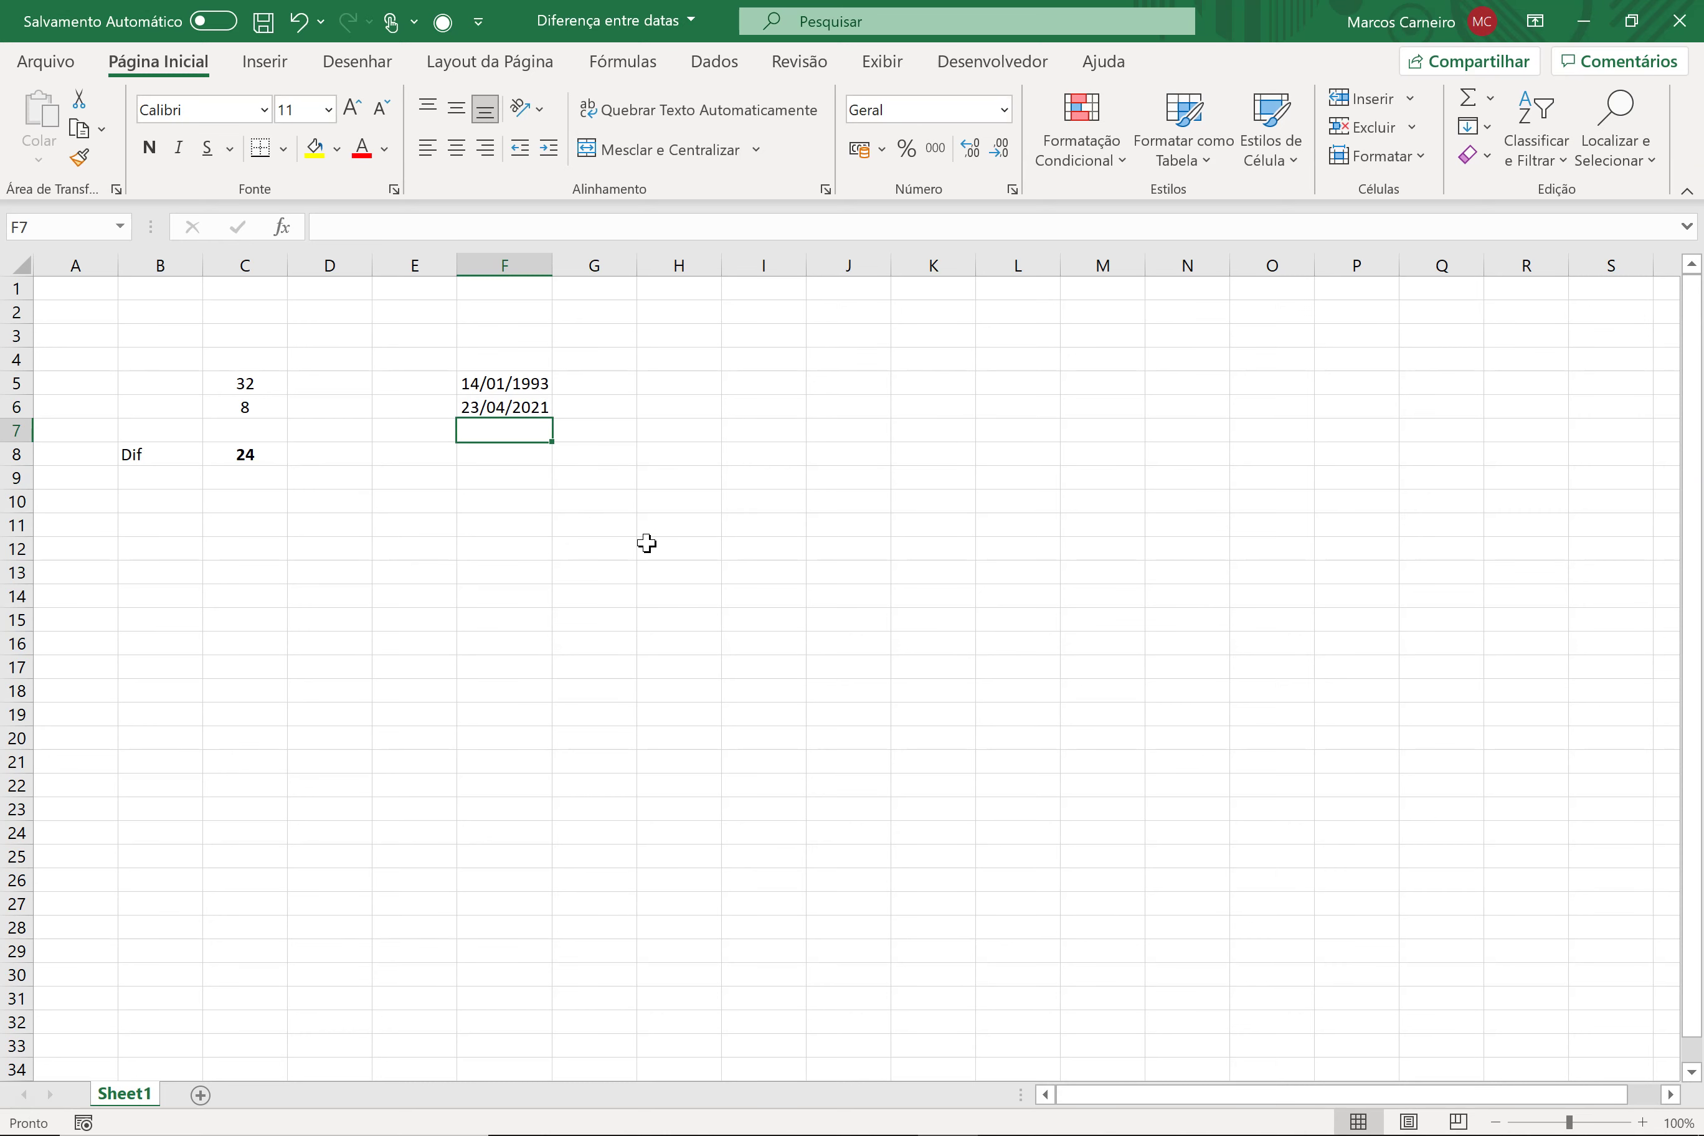
click(484, 410)
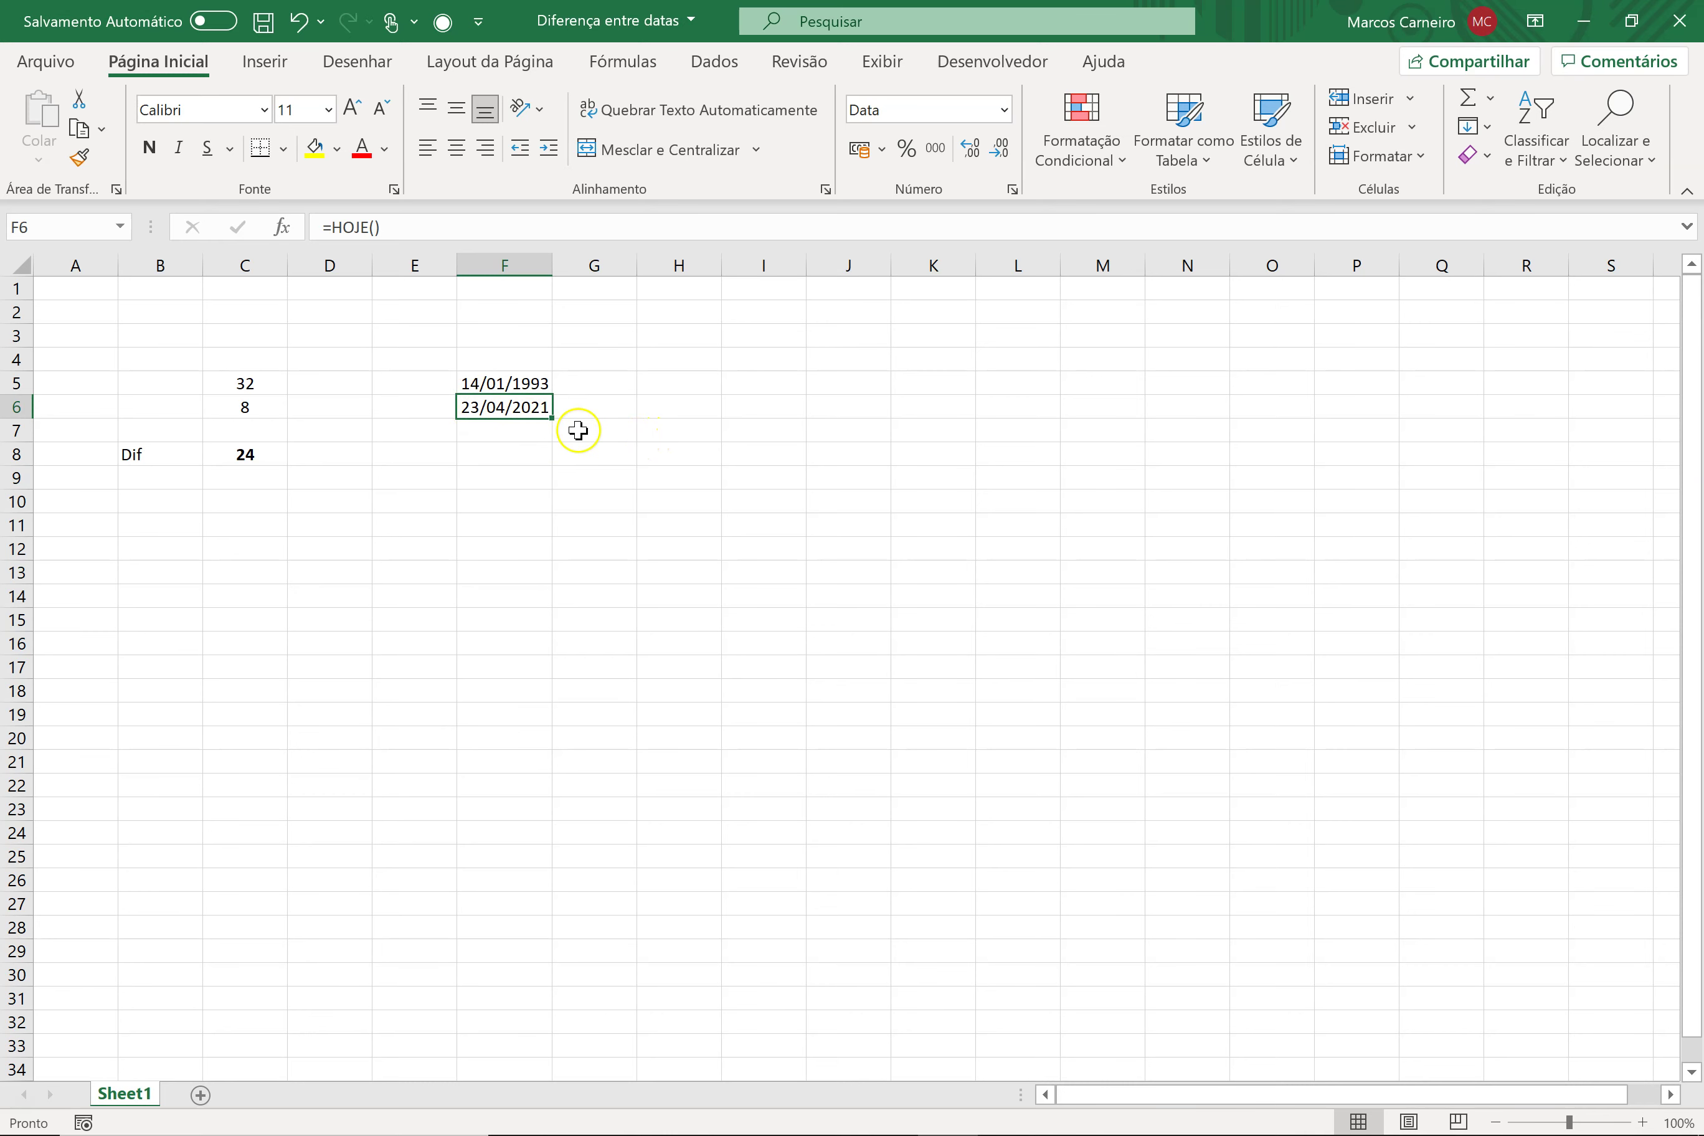
key(ctrl+c)
click(590, 409)
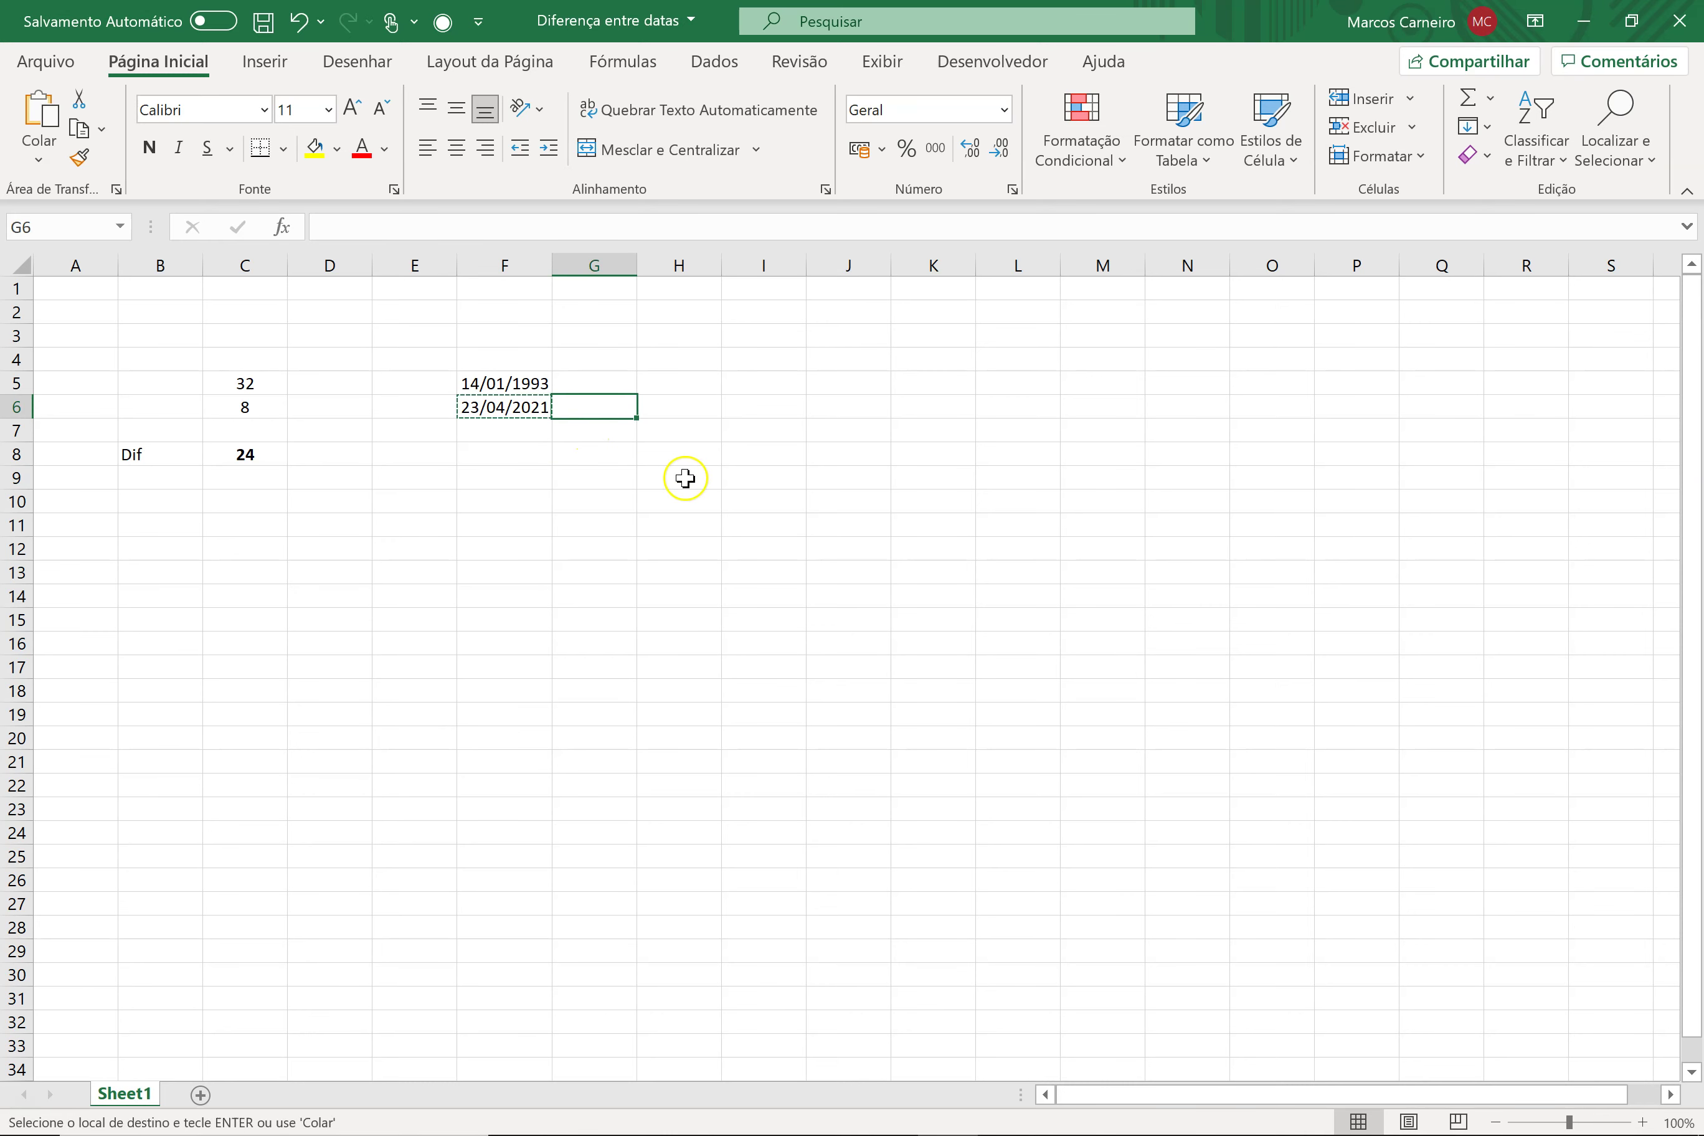
key(ctrl+alt+v)
click(339, 503)
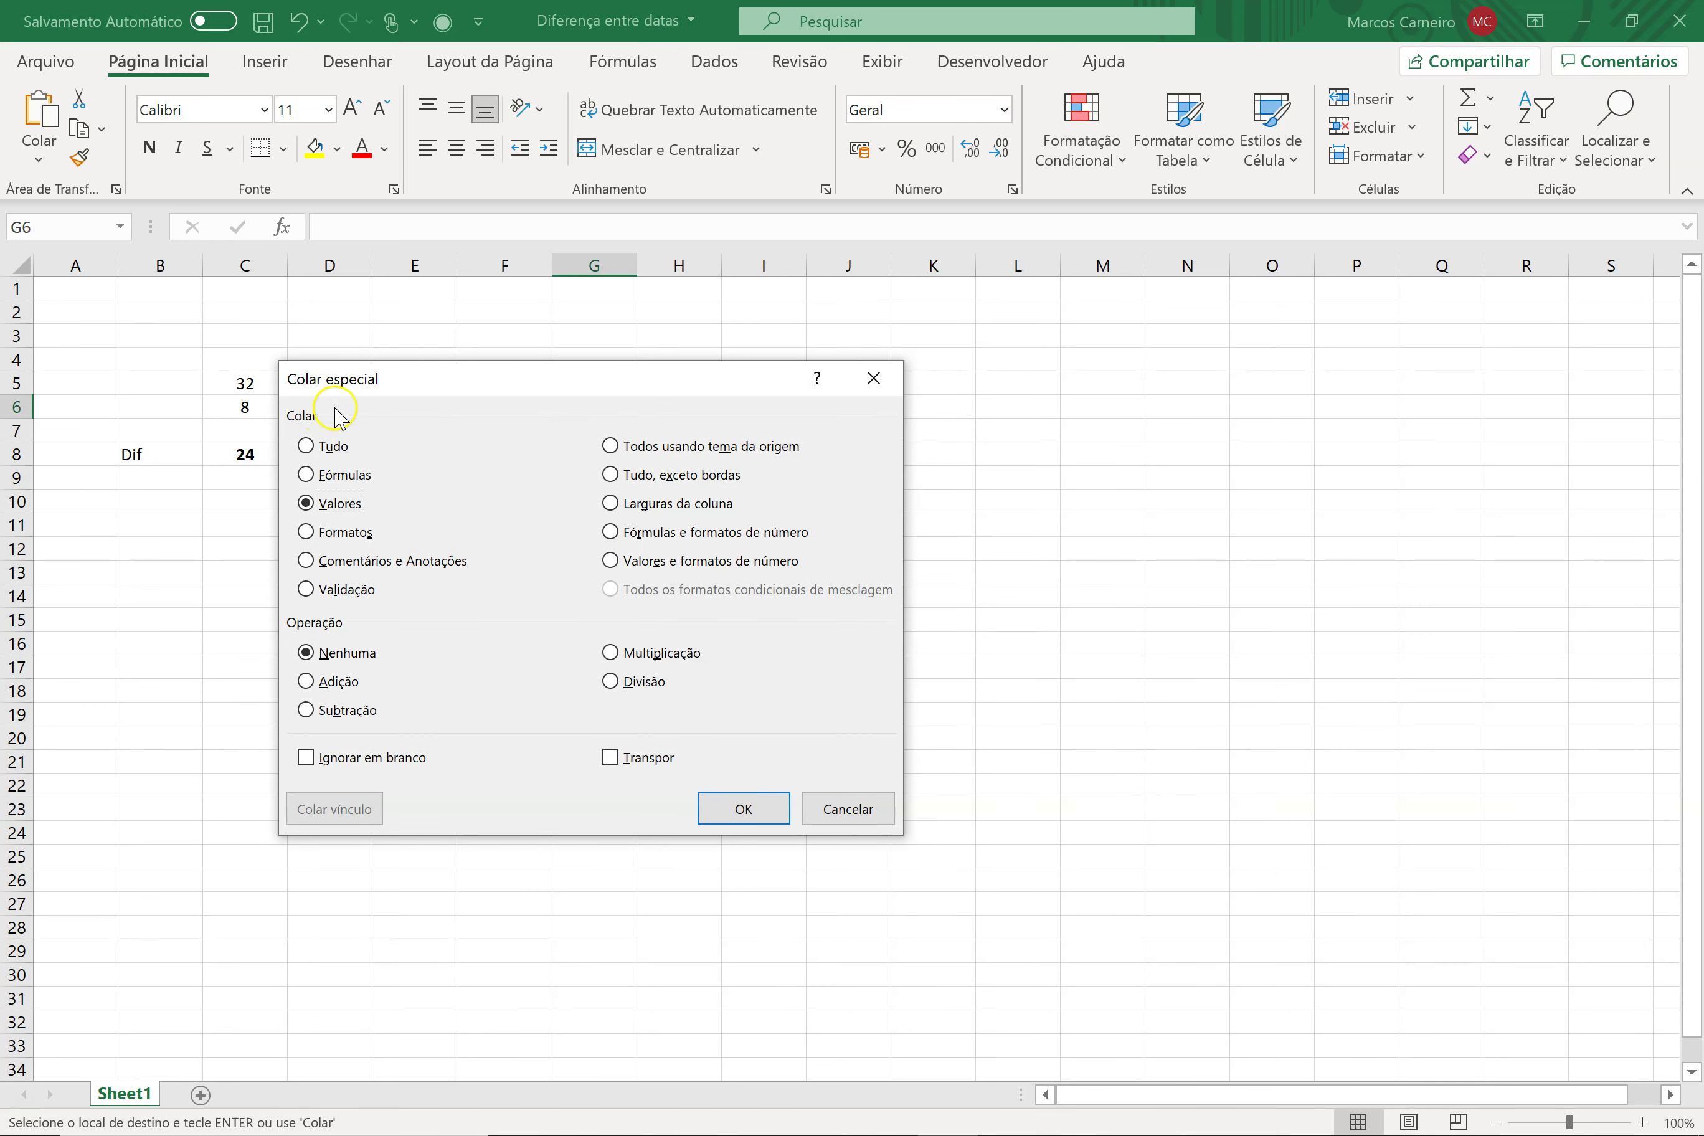
click(743, 809)
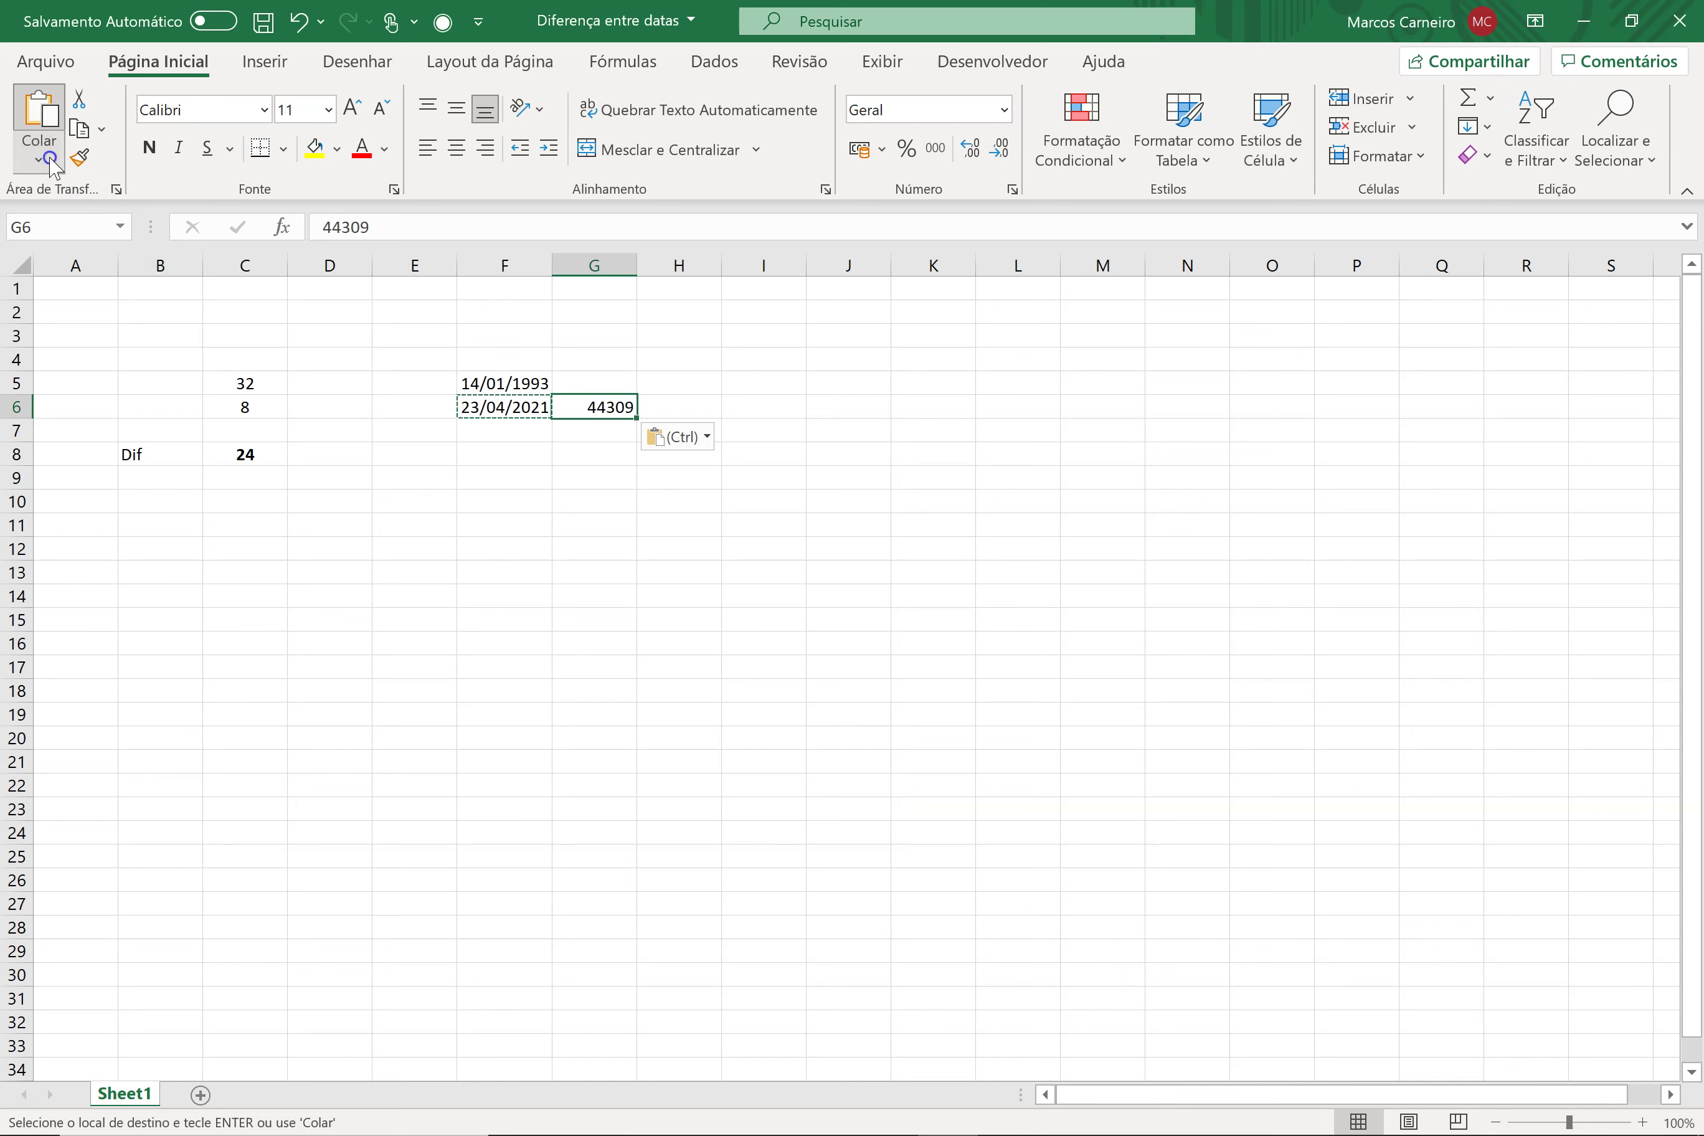
click(50, 159)
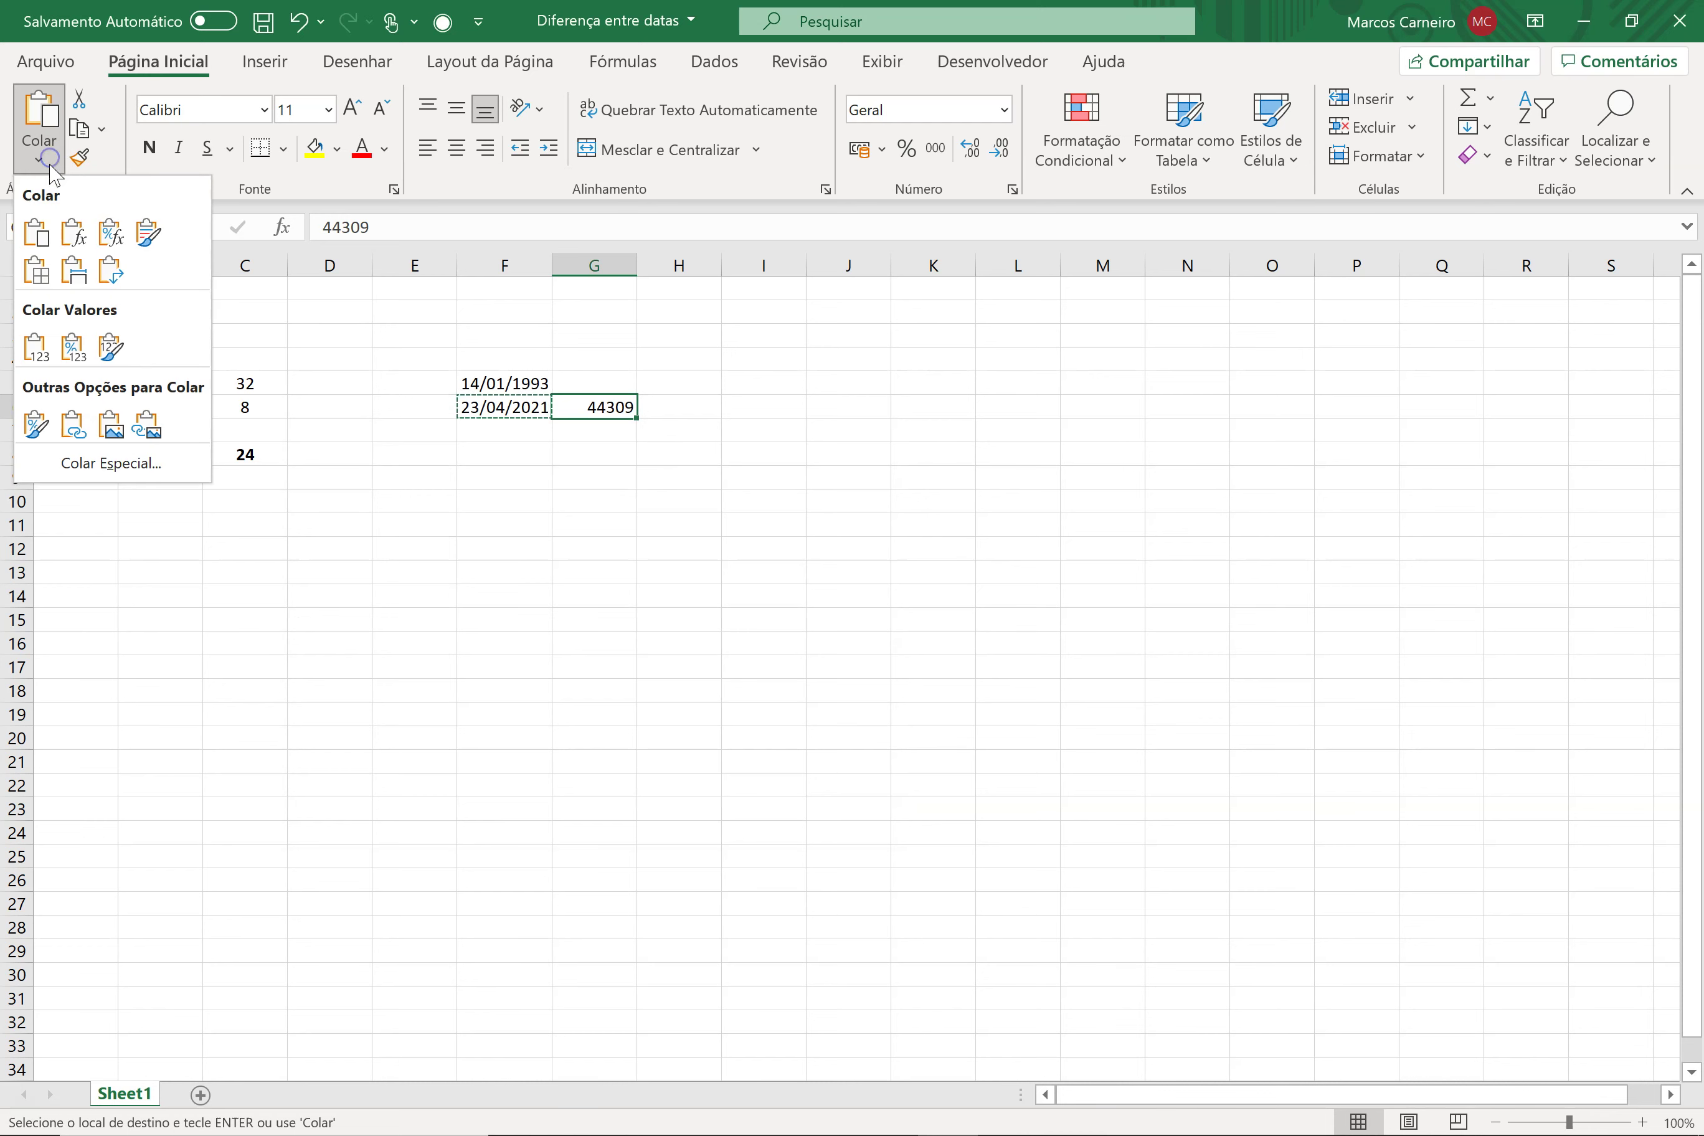
click(50, 357)
click(558, 456)
click(630, 405)
key(Delete)
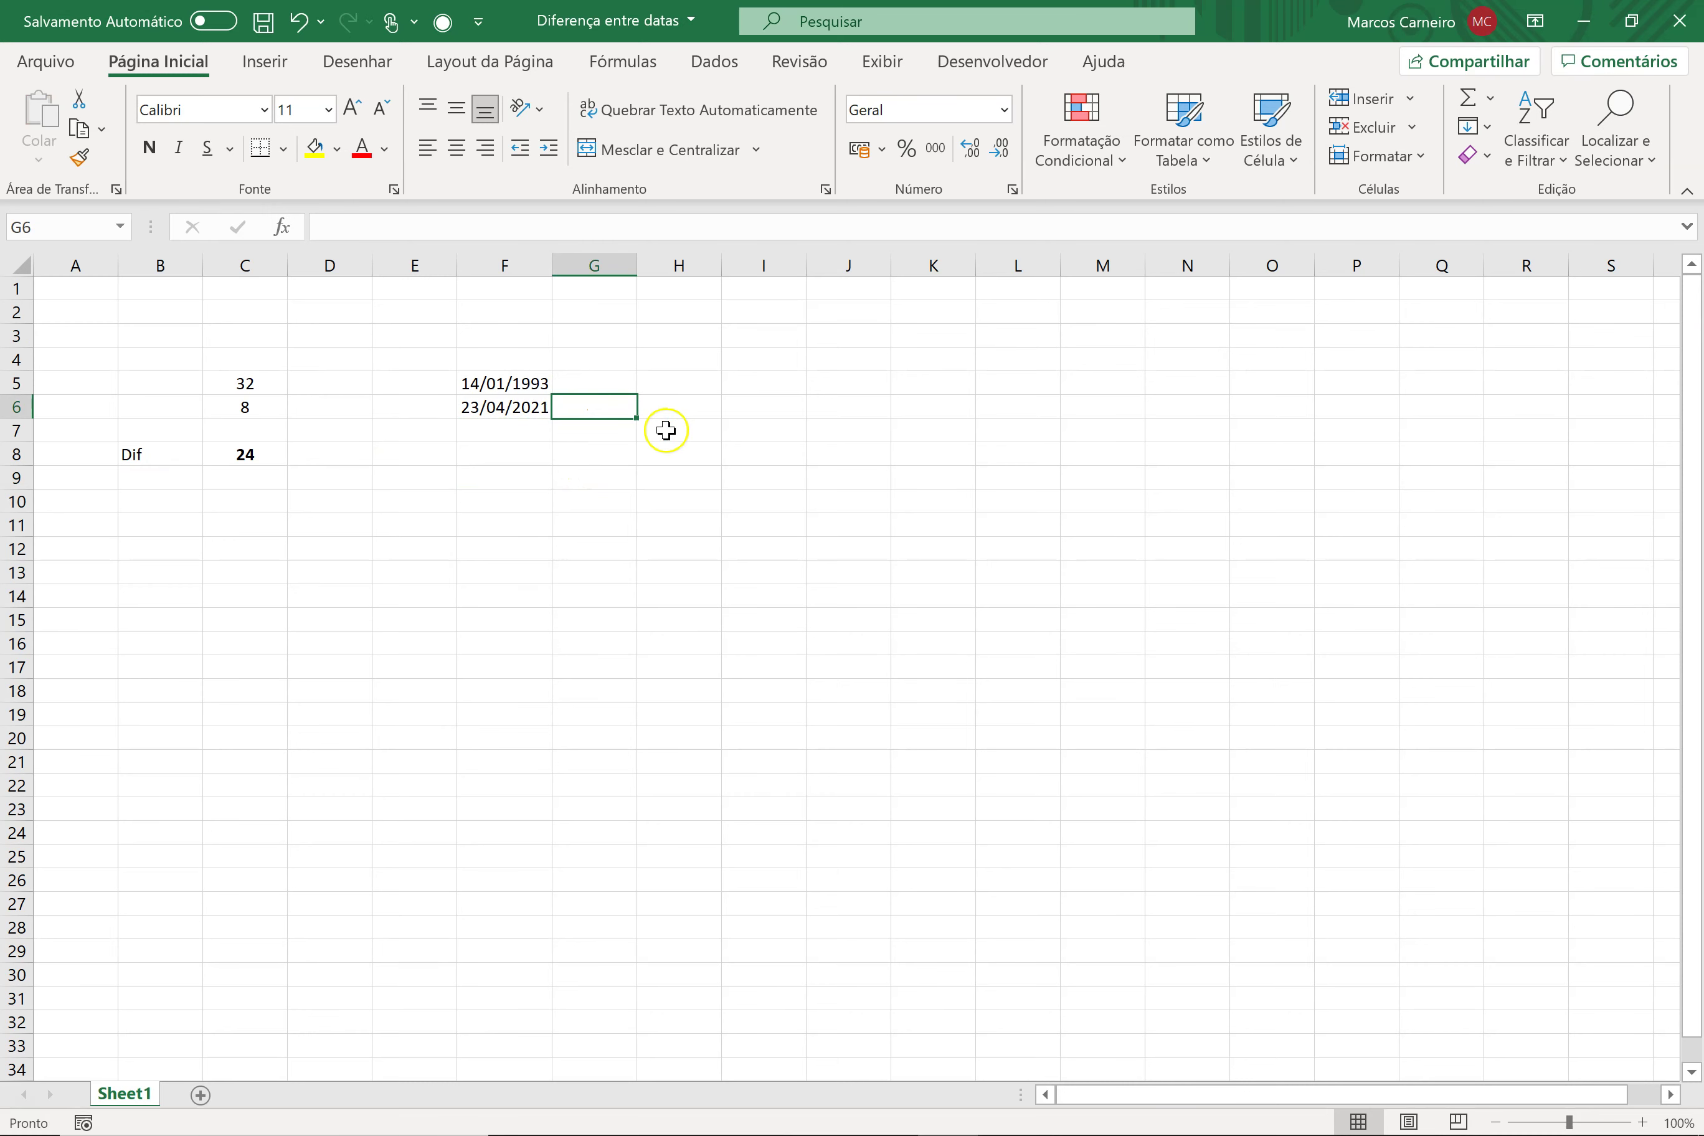
click(486, 454)
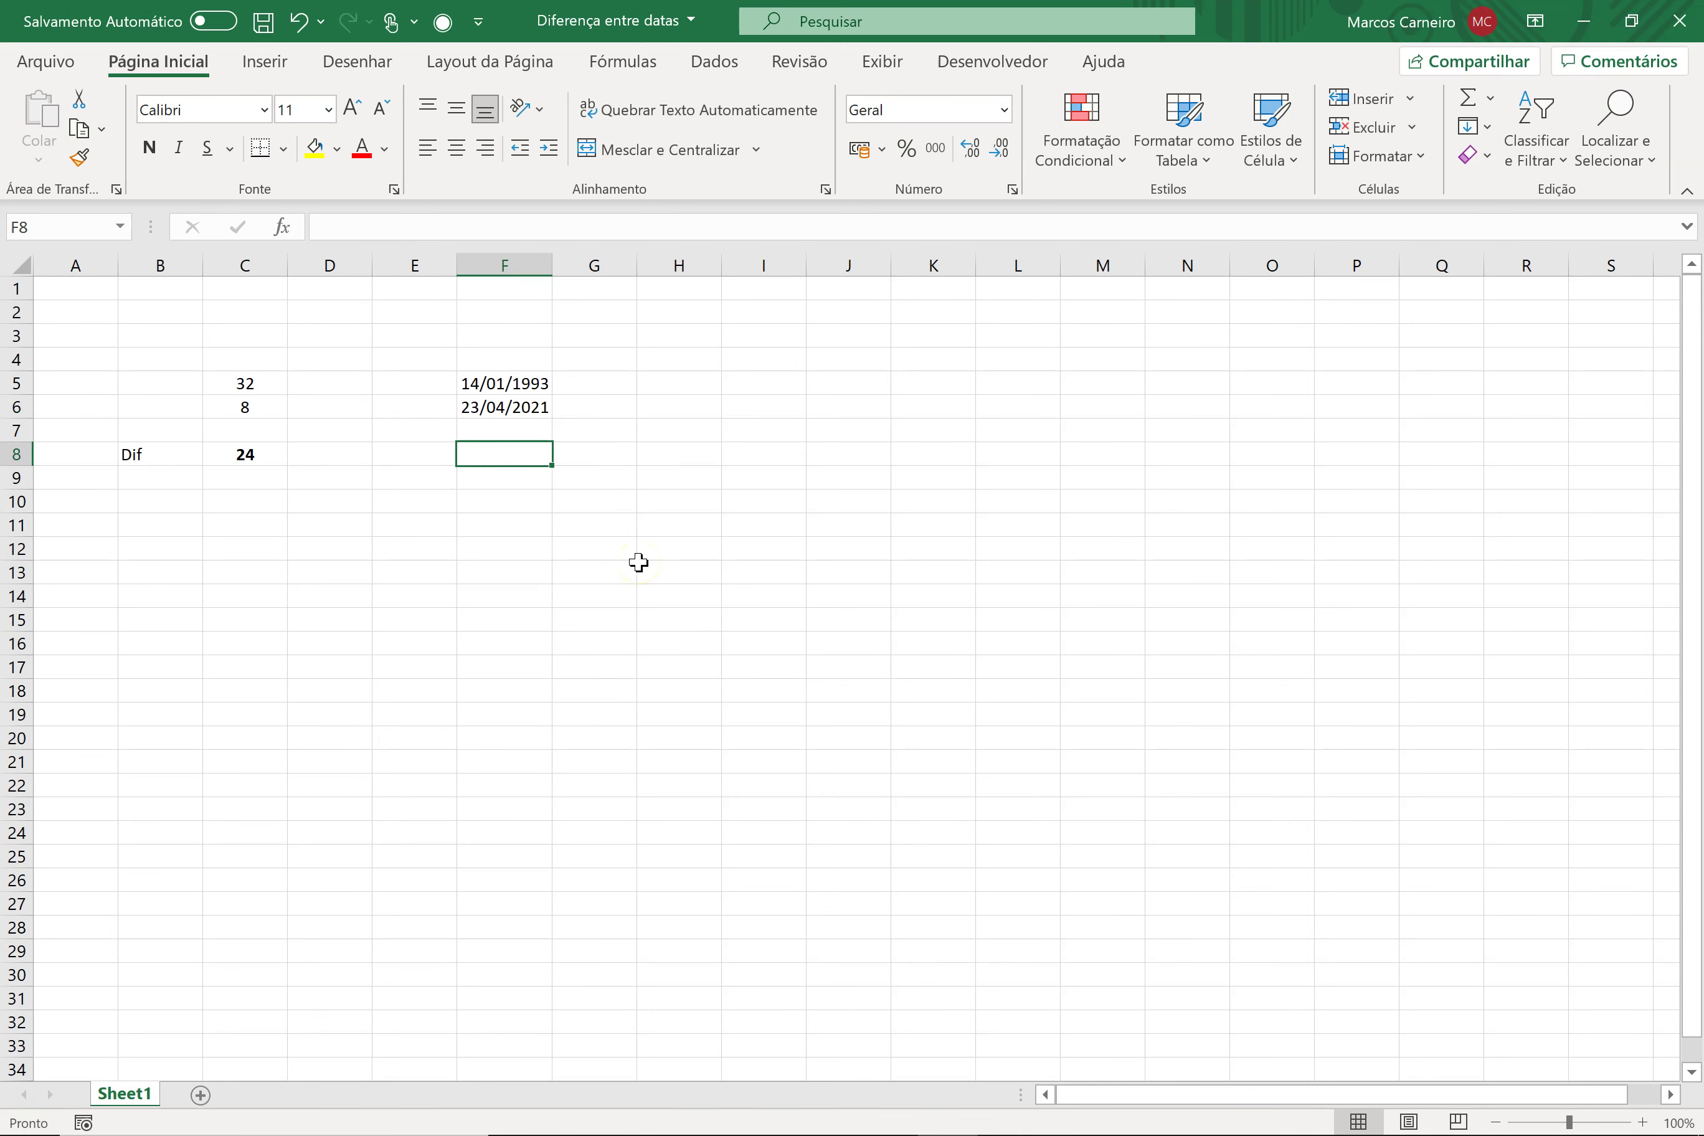
Enter =F6-F5 in F8 to get 10326 days between the two dates.
text(=)
key(Up)
key(Up)
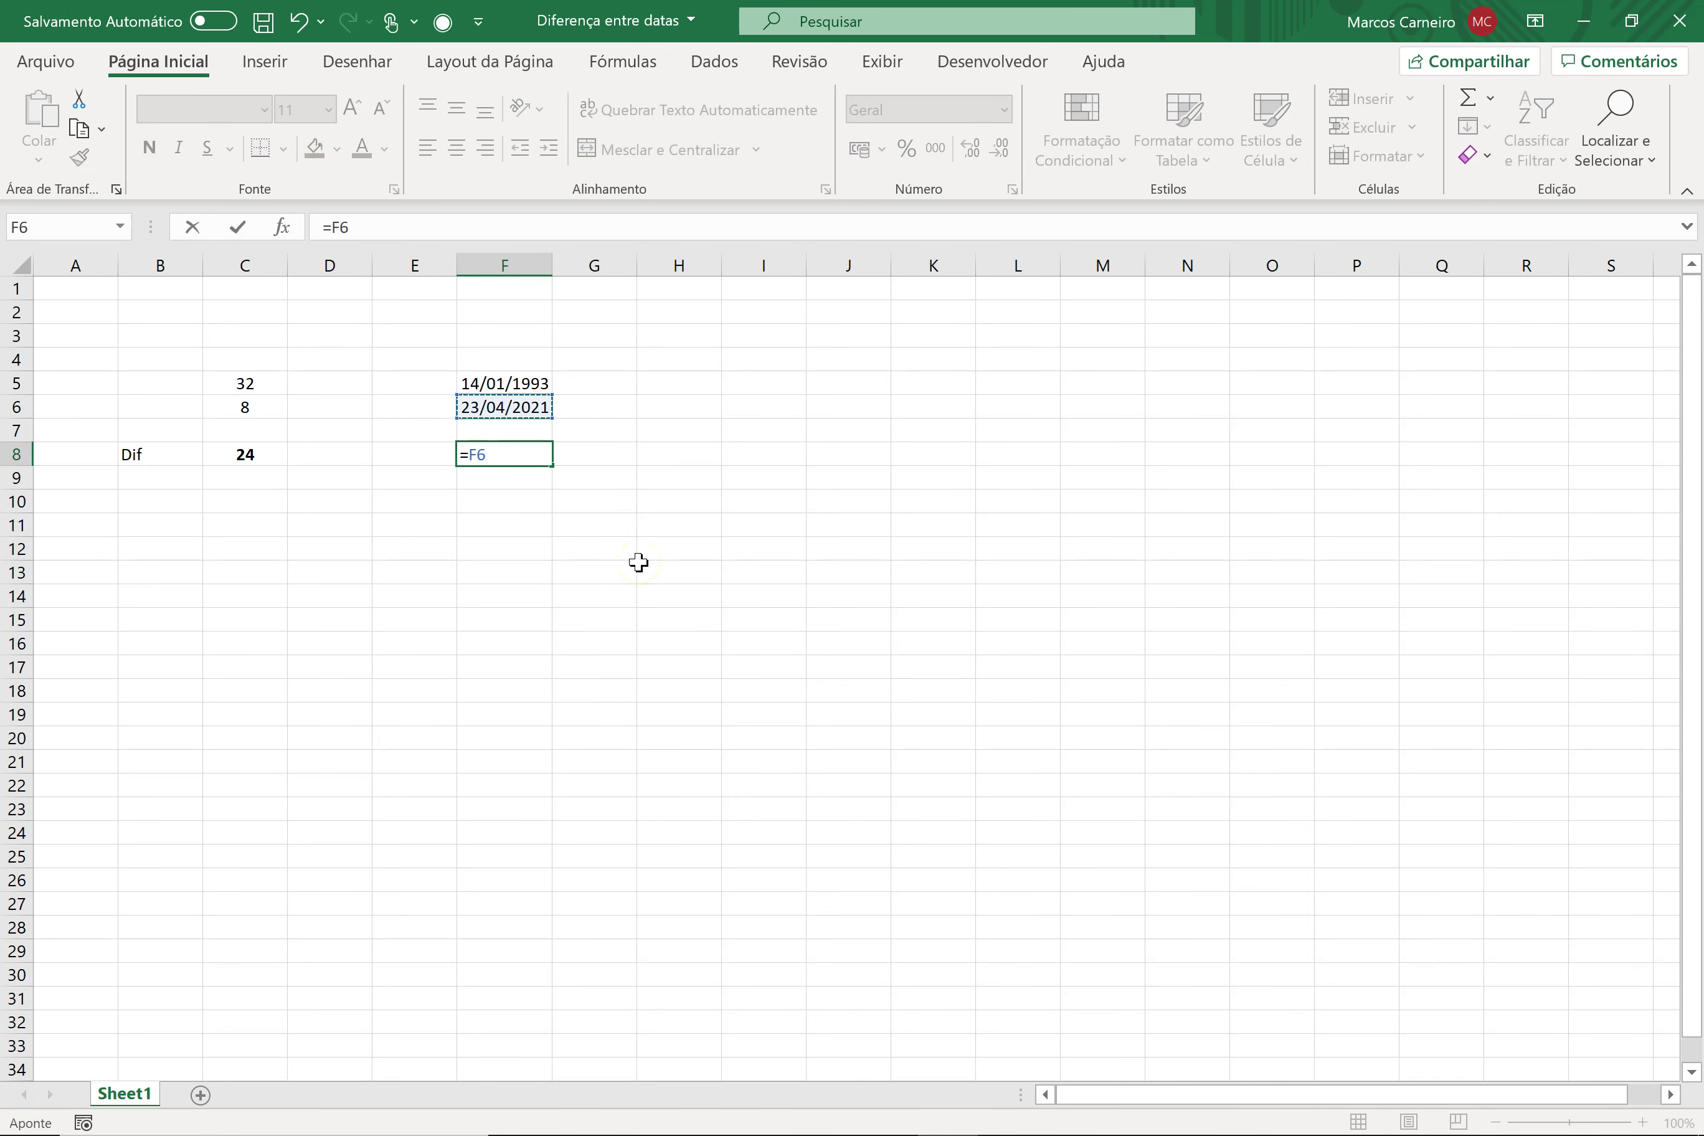
key(Up)
key(Up)
key(Up)
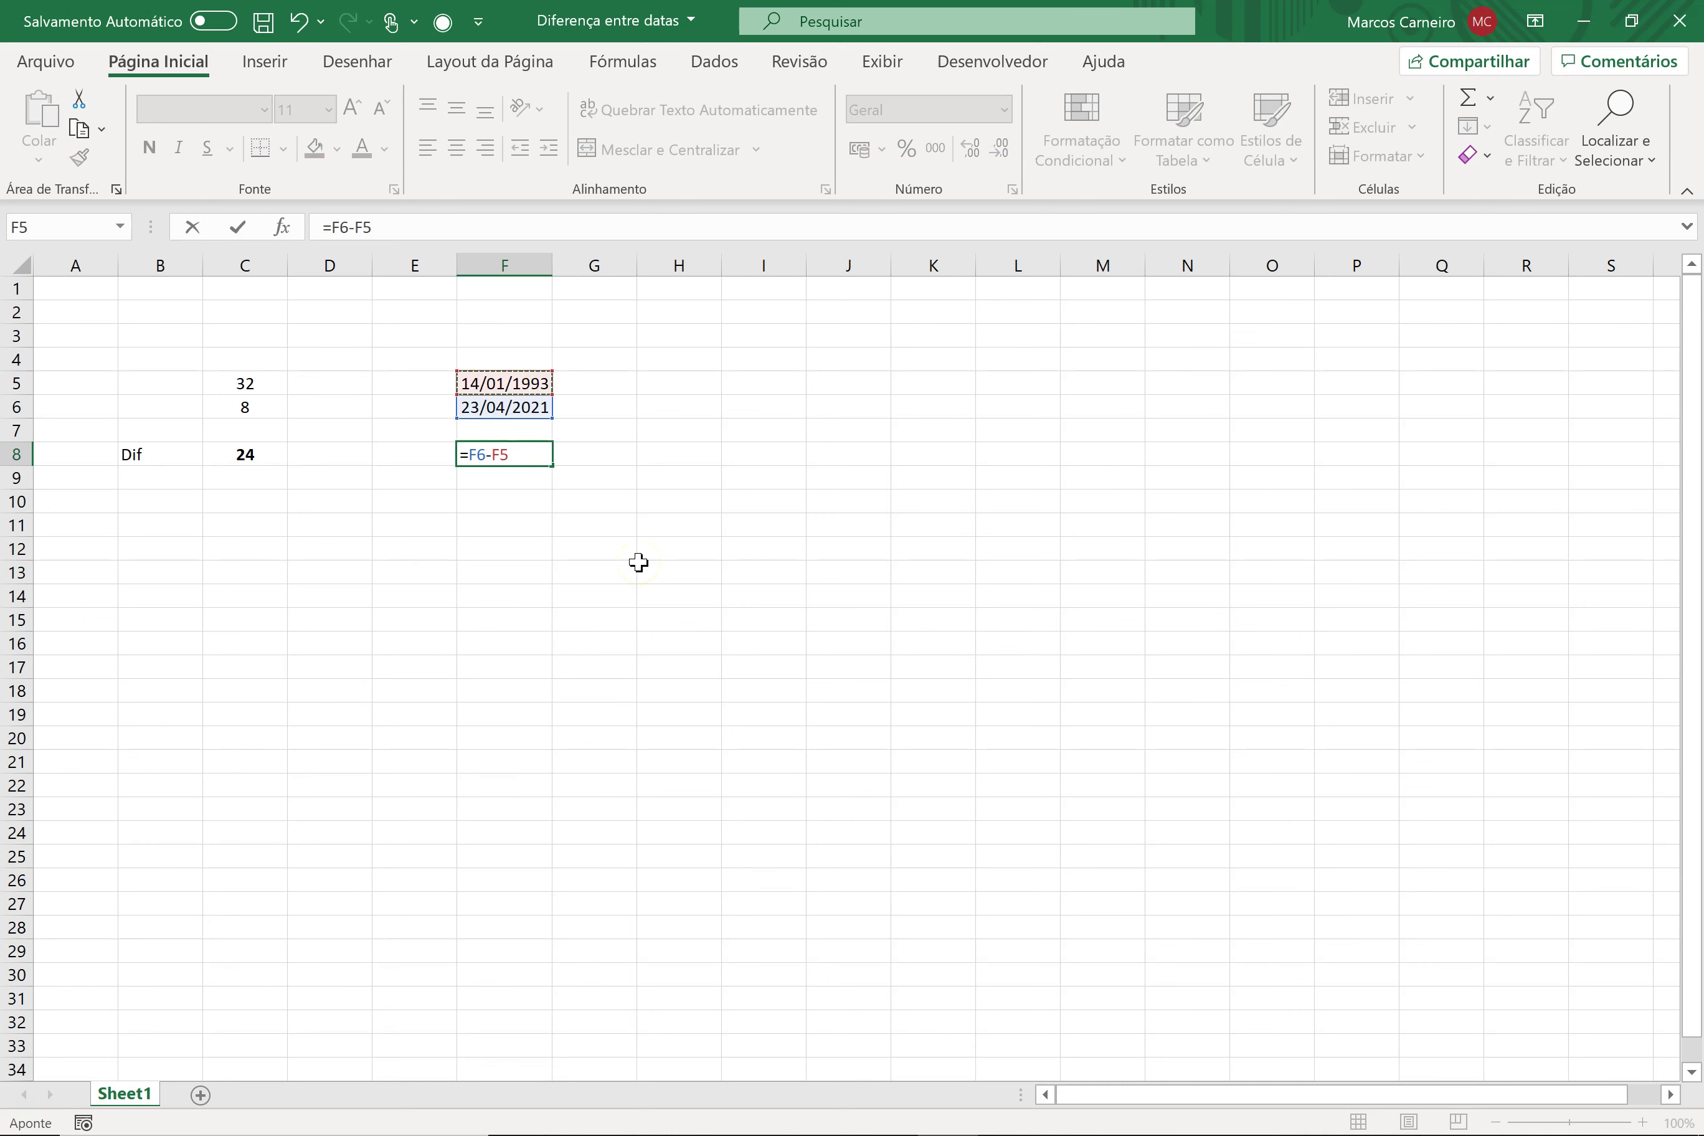
key(Return)
key(Up)
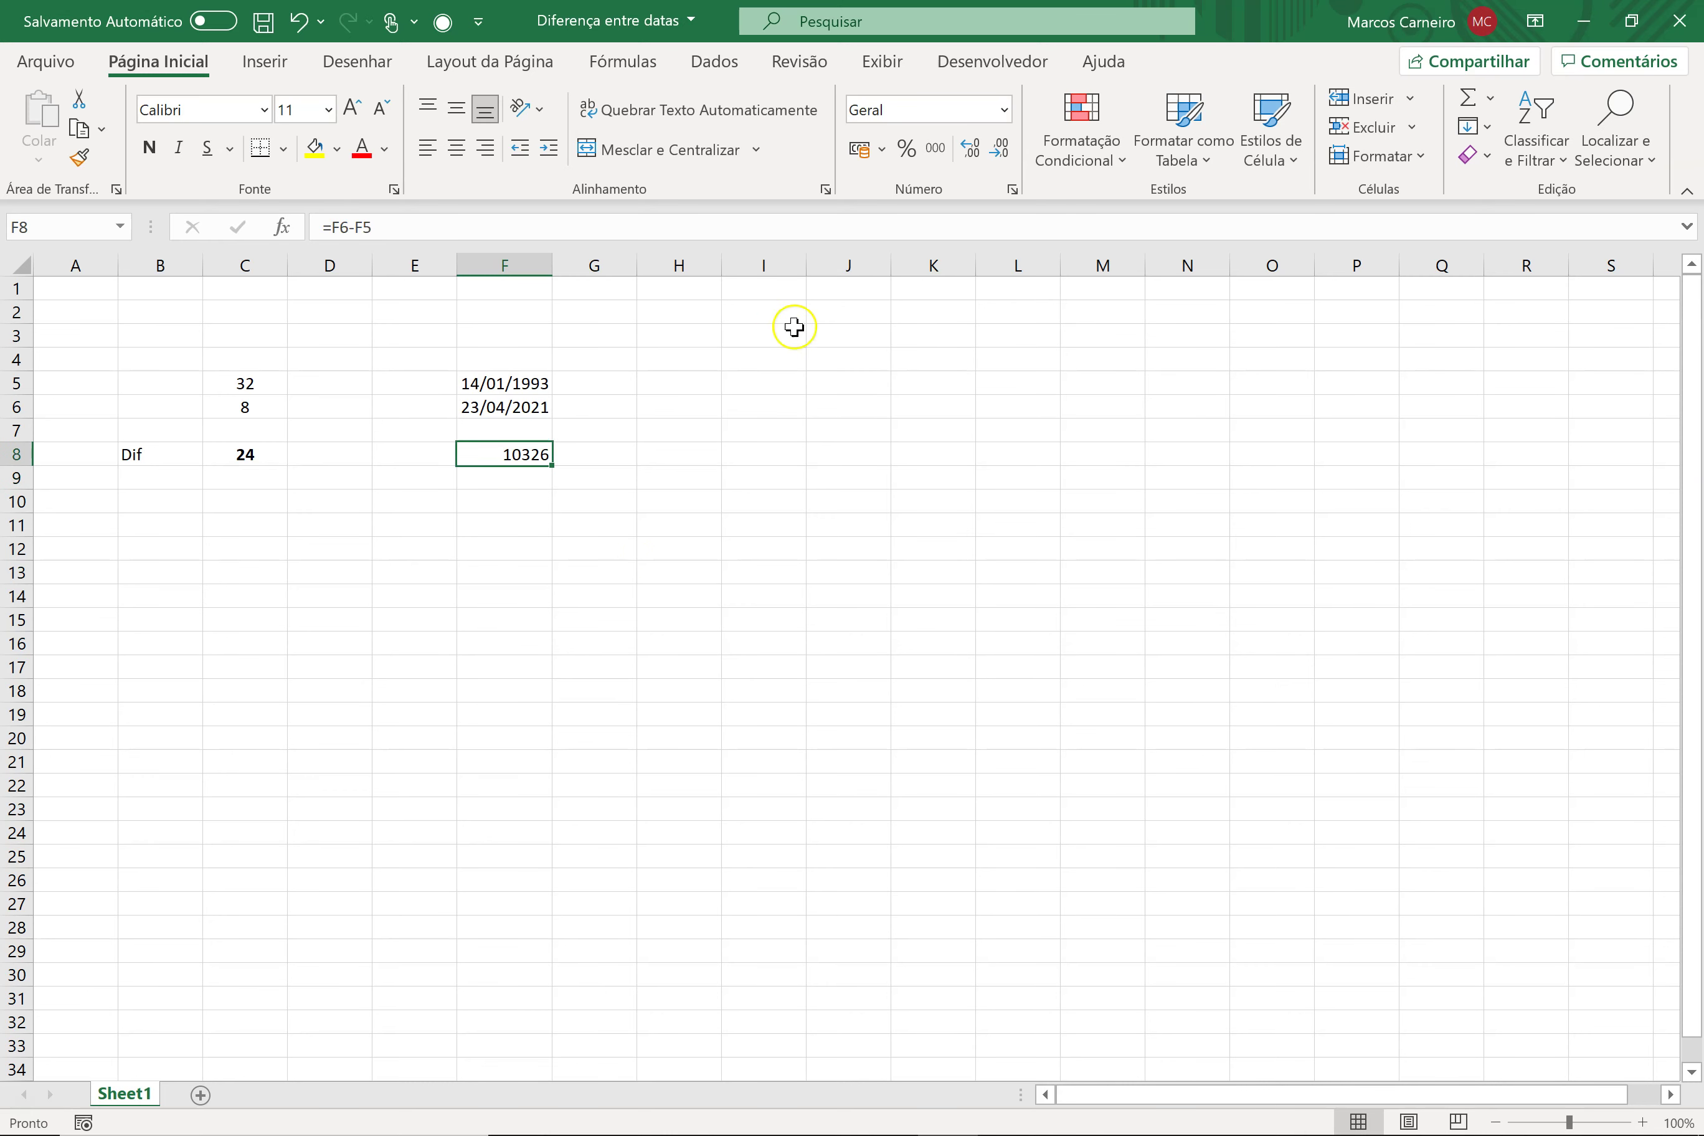
Format F8 as Número with 0 decimals and a 1000 separator.
click(825, 189)
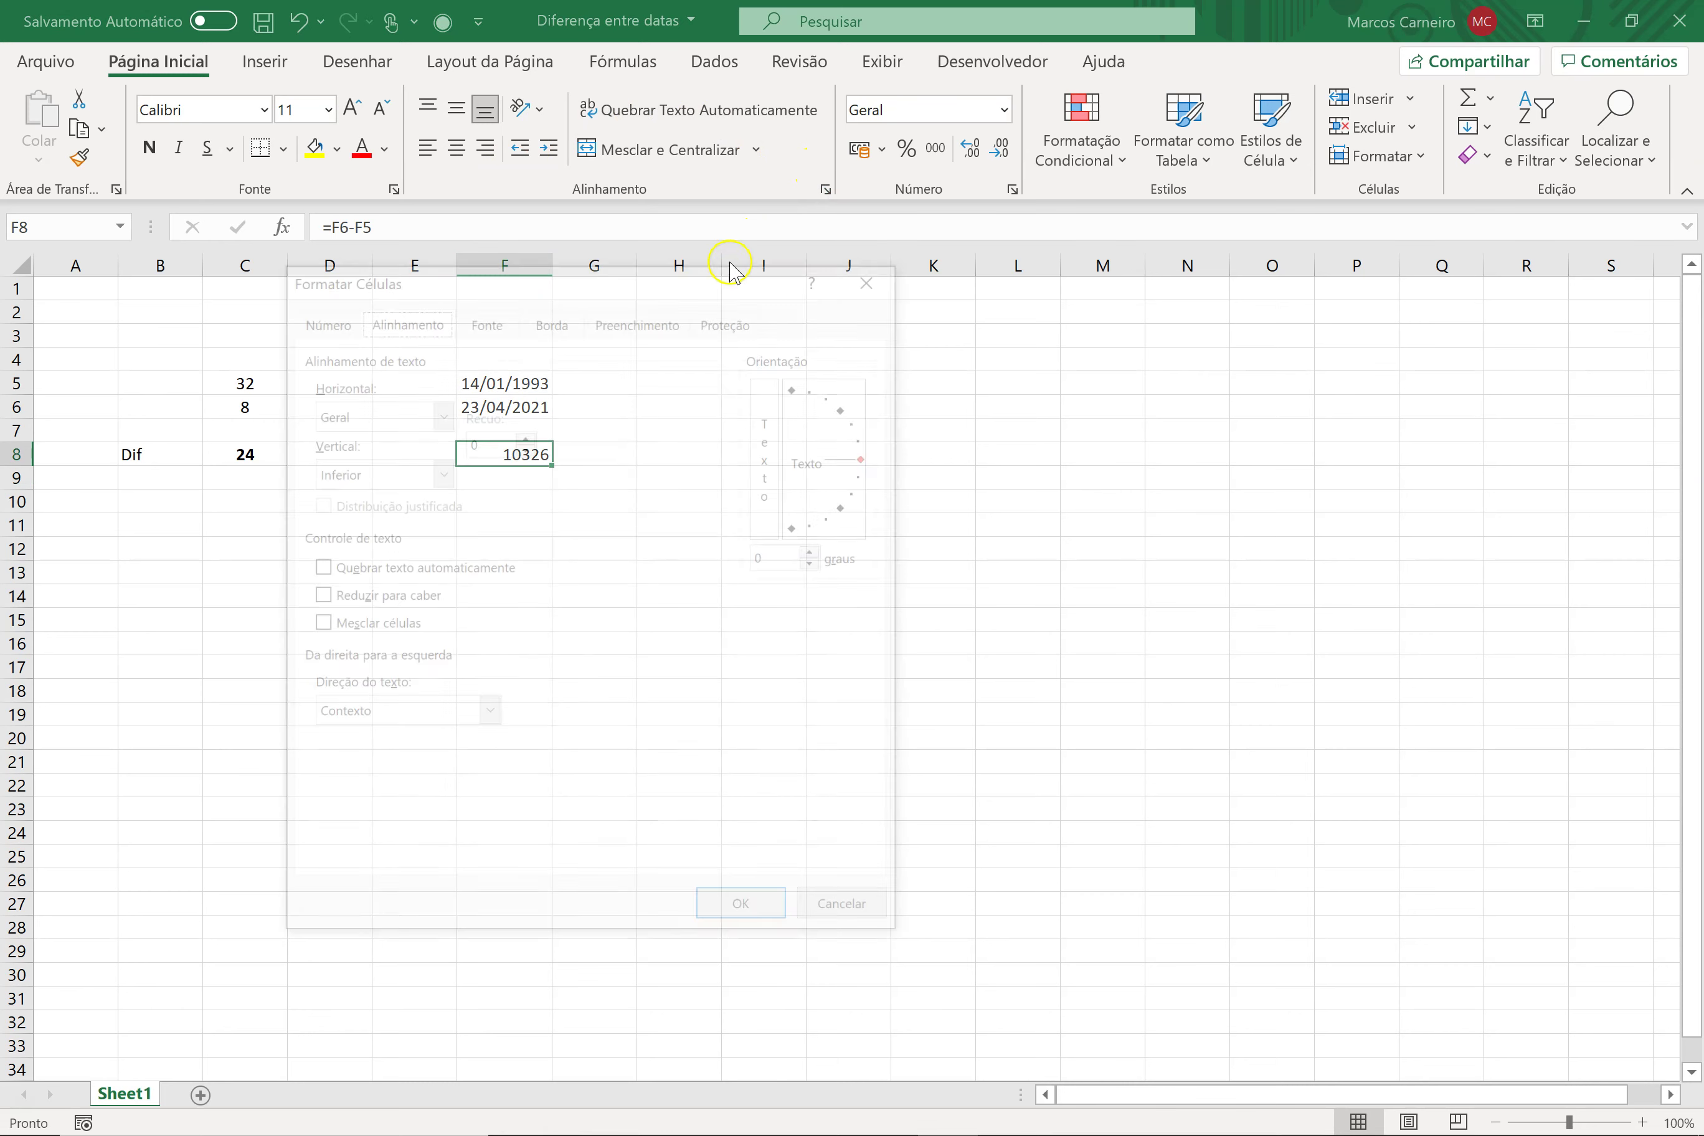
click(319, 315)
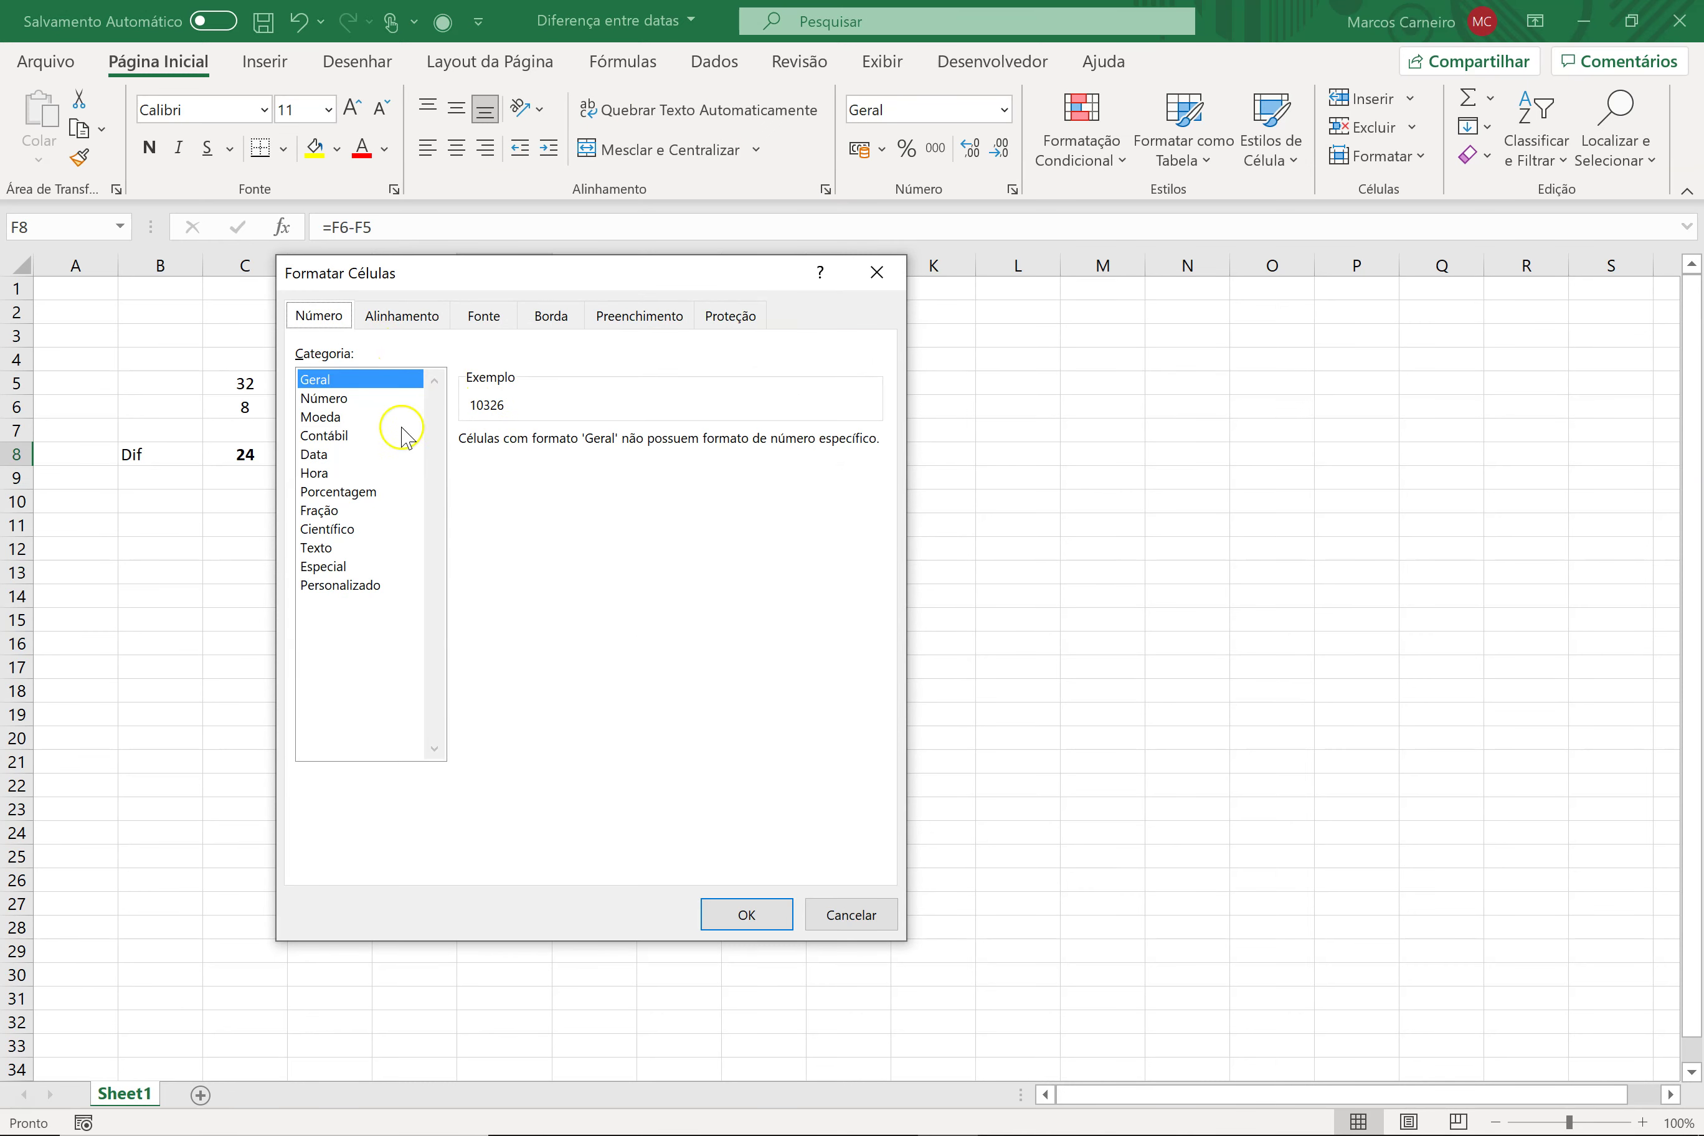
click(345, 416)
click(345, 398)
click(622, 451)
click(622, 451)
click(467, 477)
click(746, 914)
Centre F8 so it reads 10.326, and start a days-to-years formula in F9.
click(539, 522)
click(544, 456)
click(458, 153)
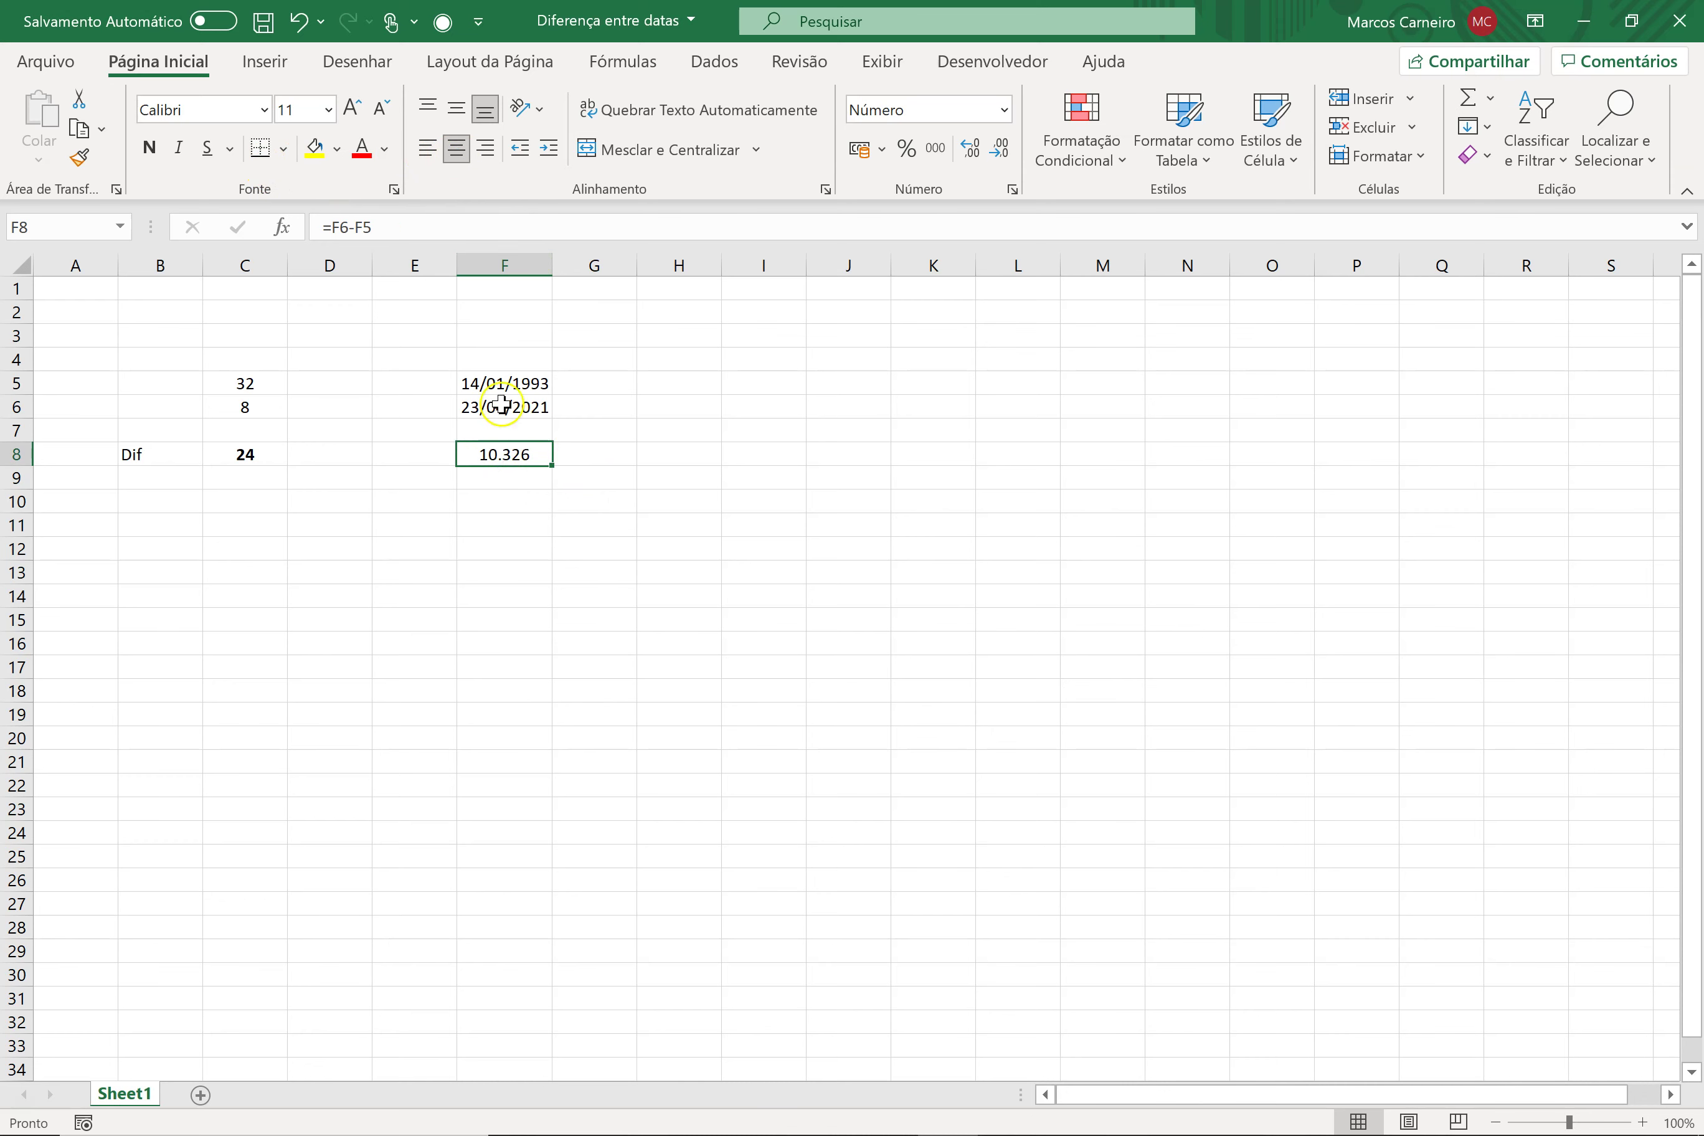
drag(503, 383, 505, 408)
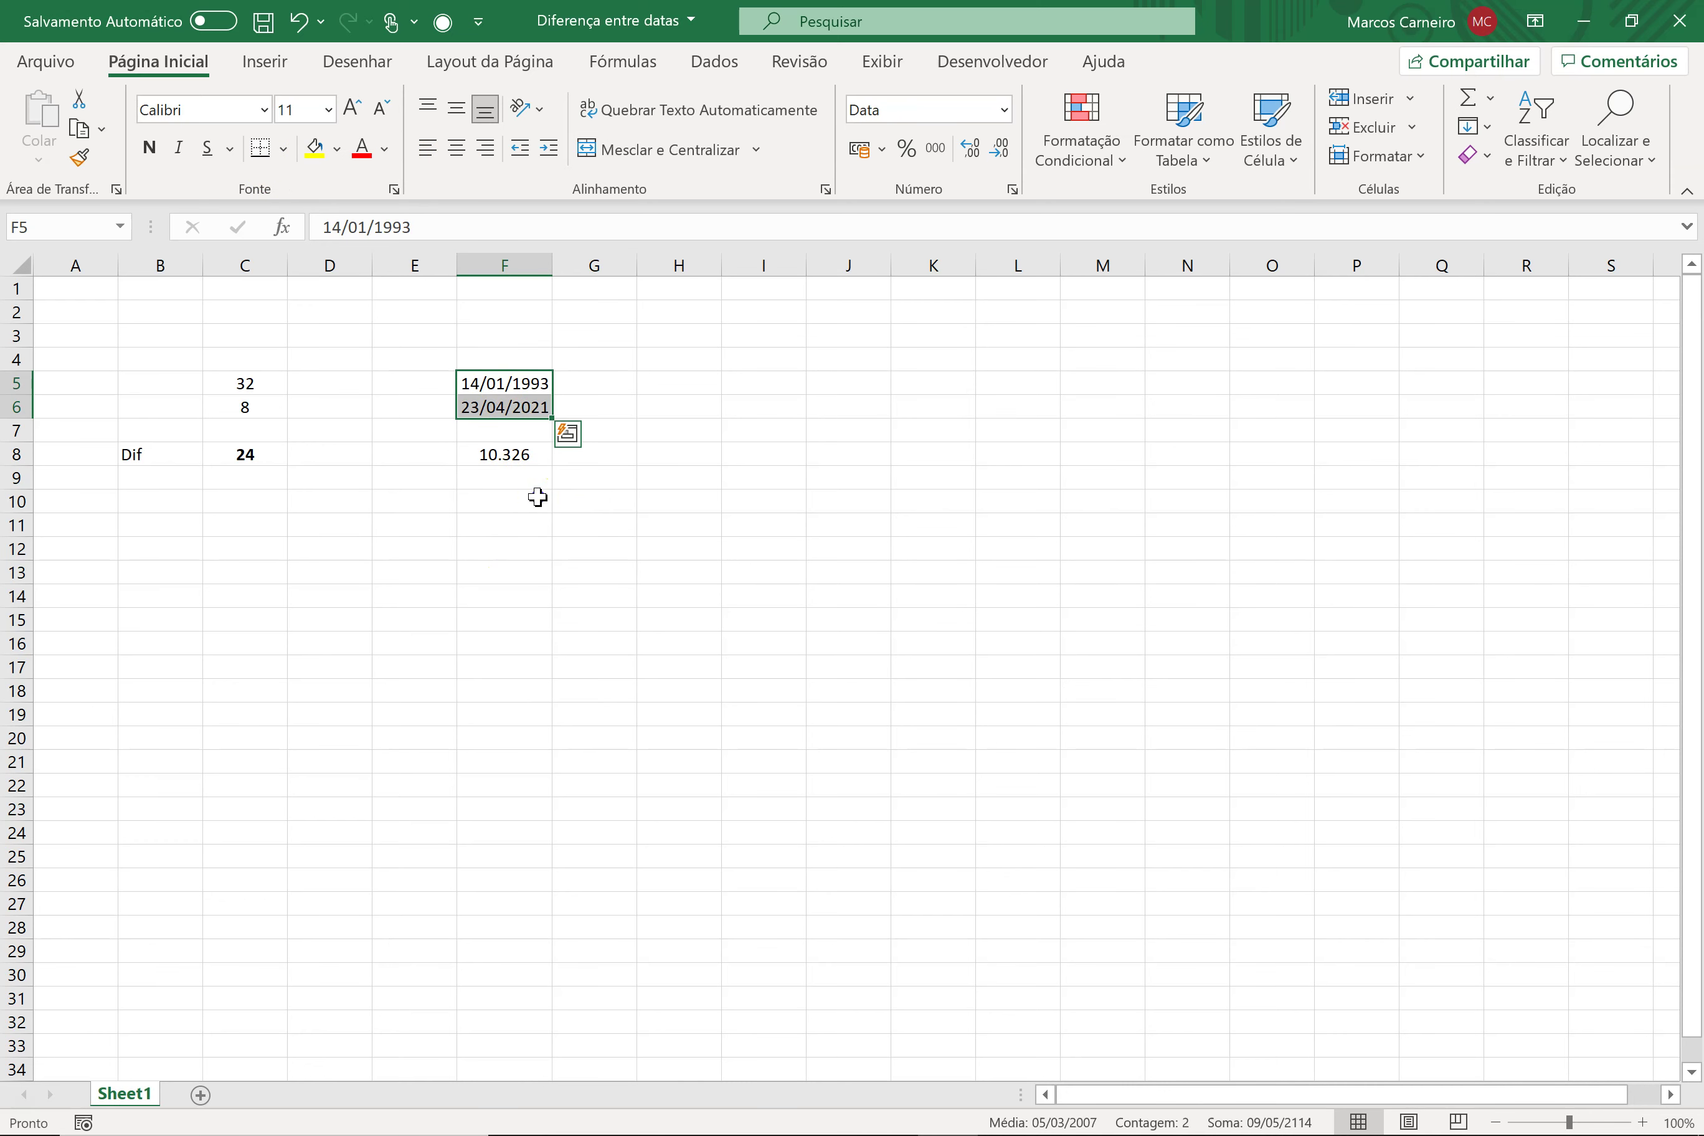
click(534, 477)
text(=)
key(Up)
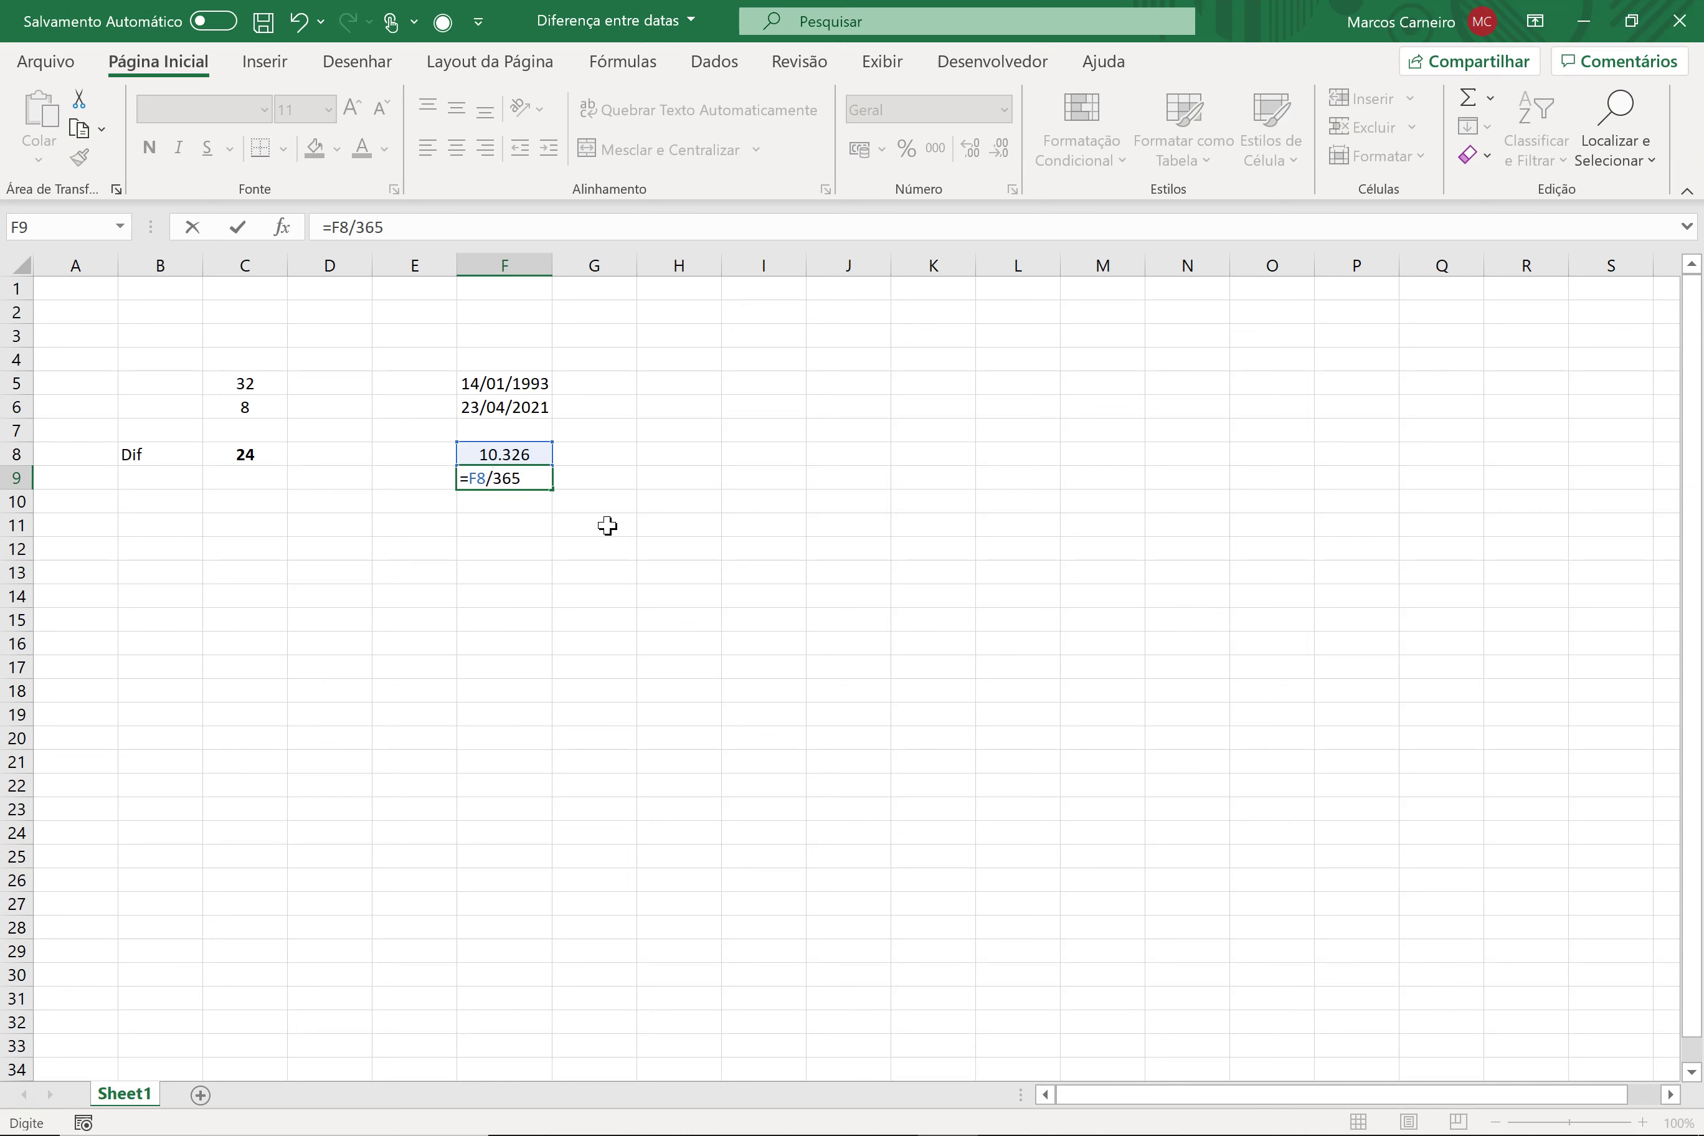
key(Return)
key(Up)
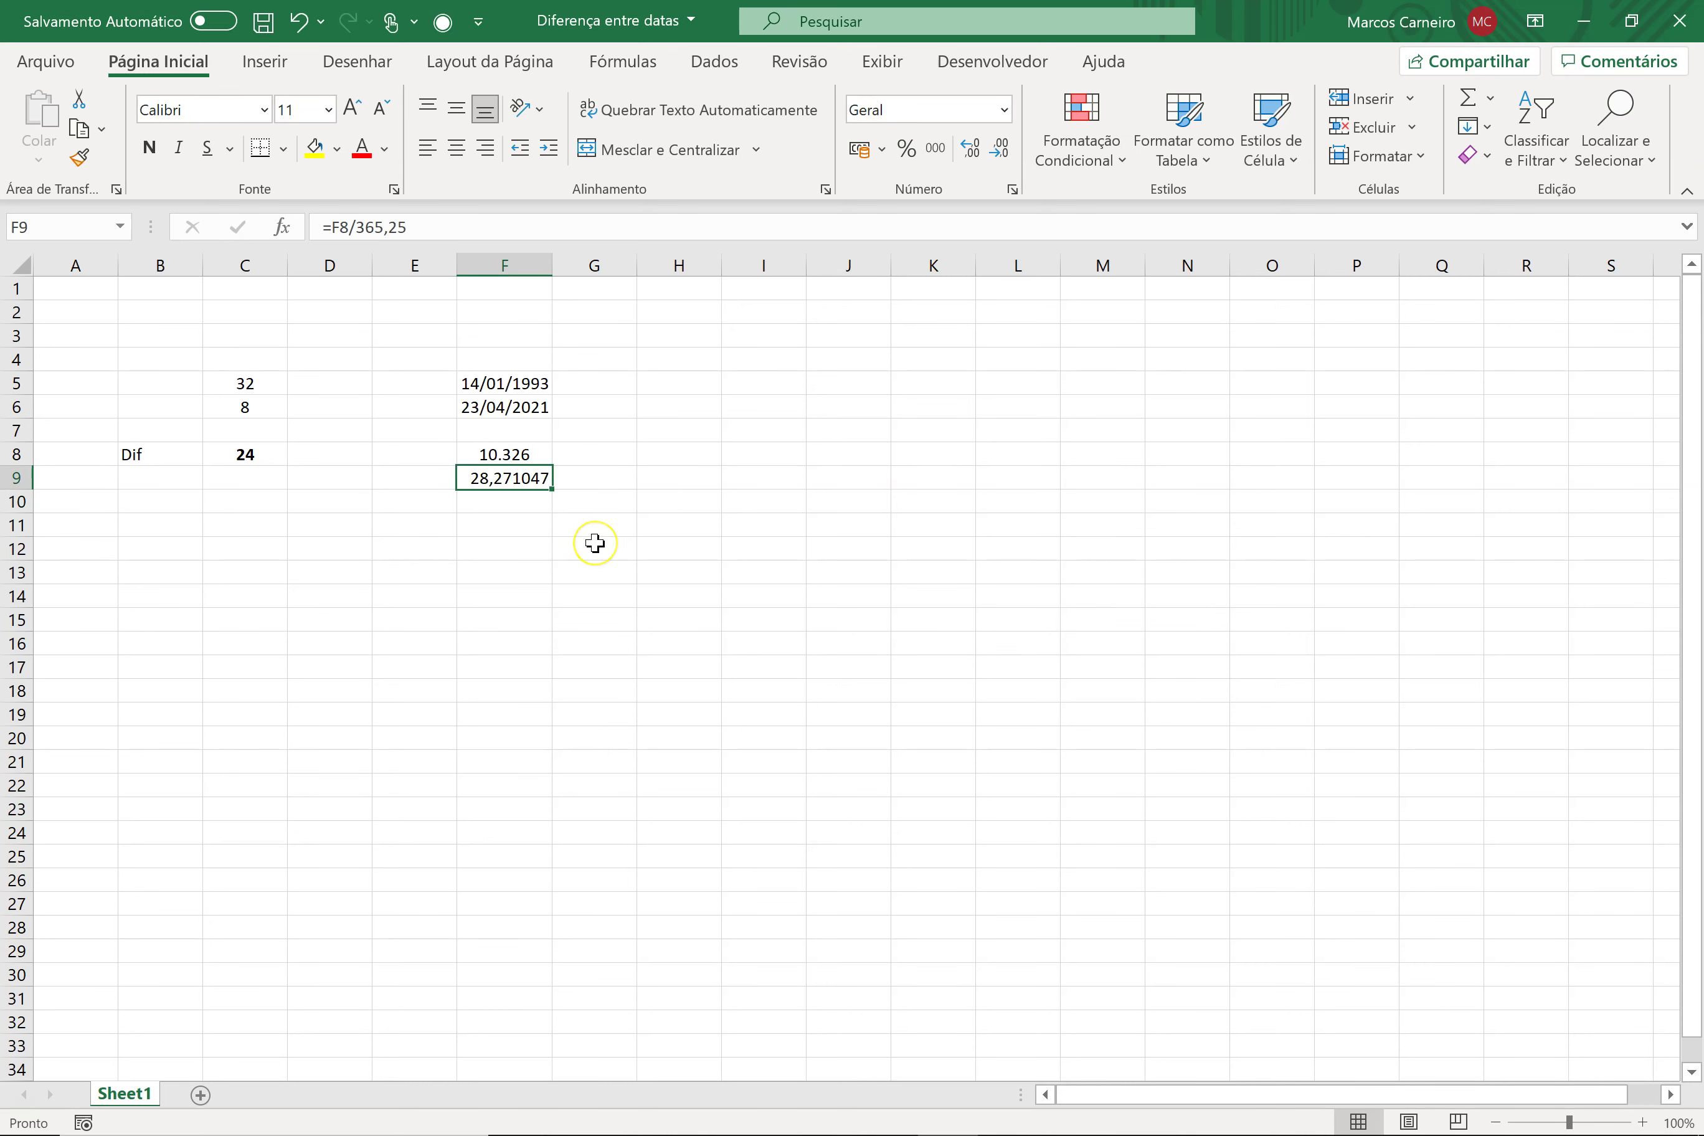
key(Delete)
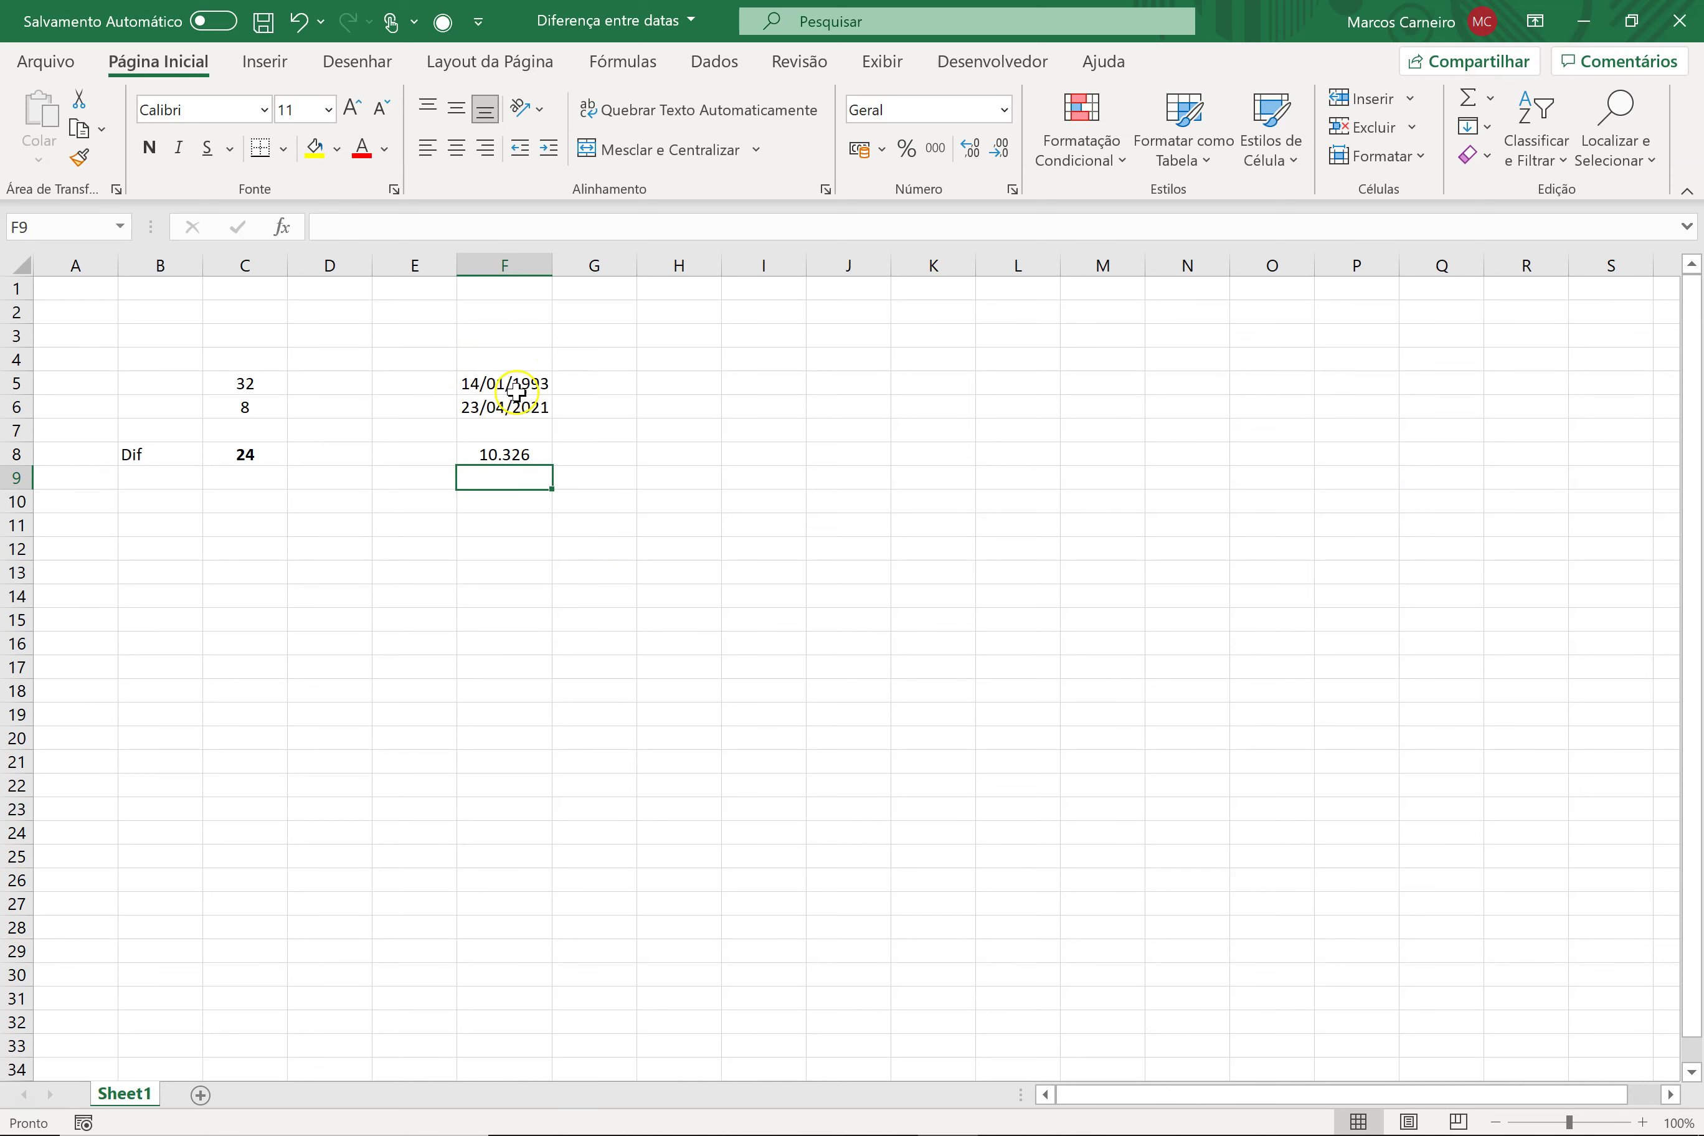
drag(521, 389, 517, 406)
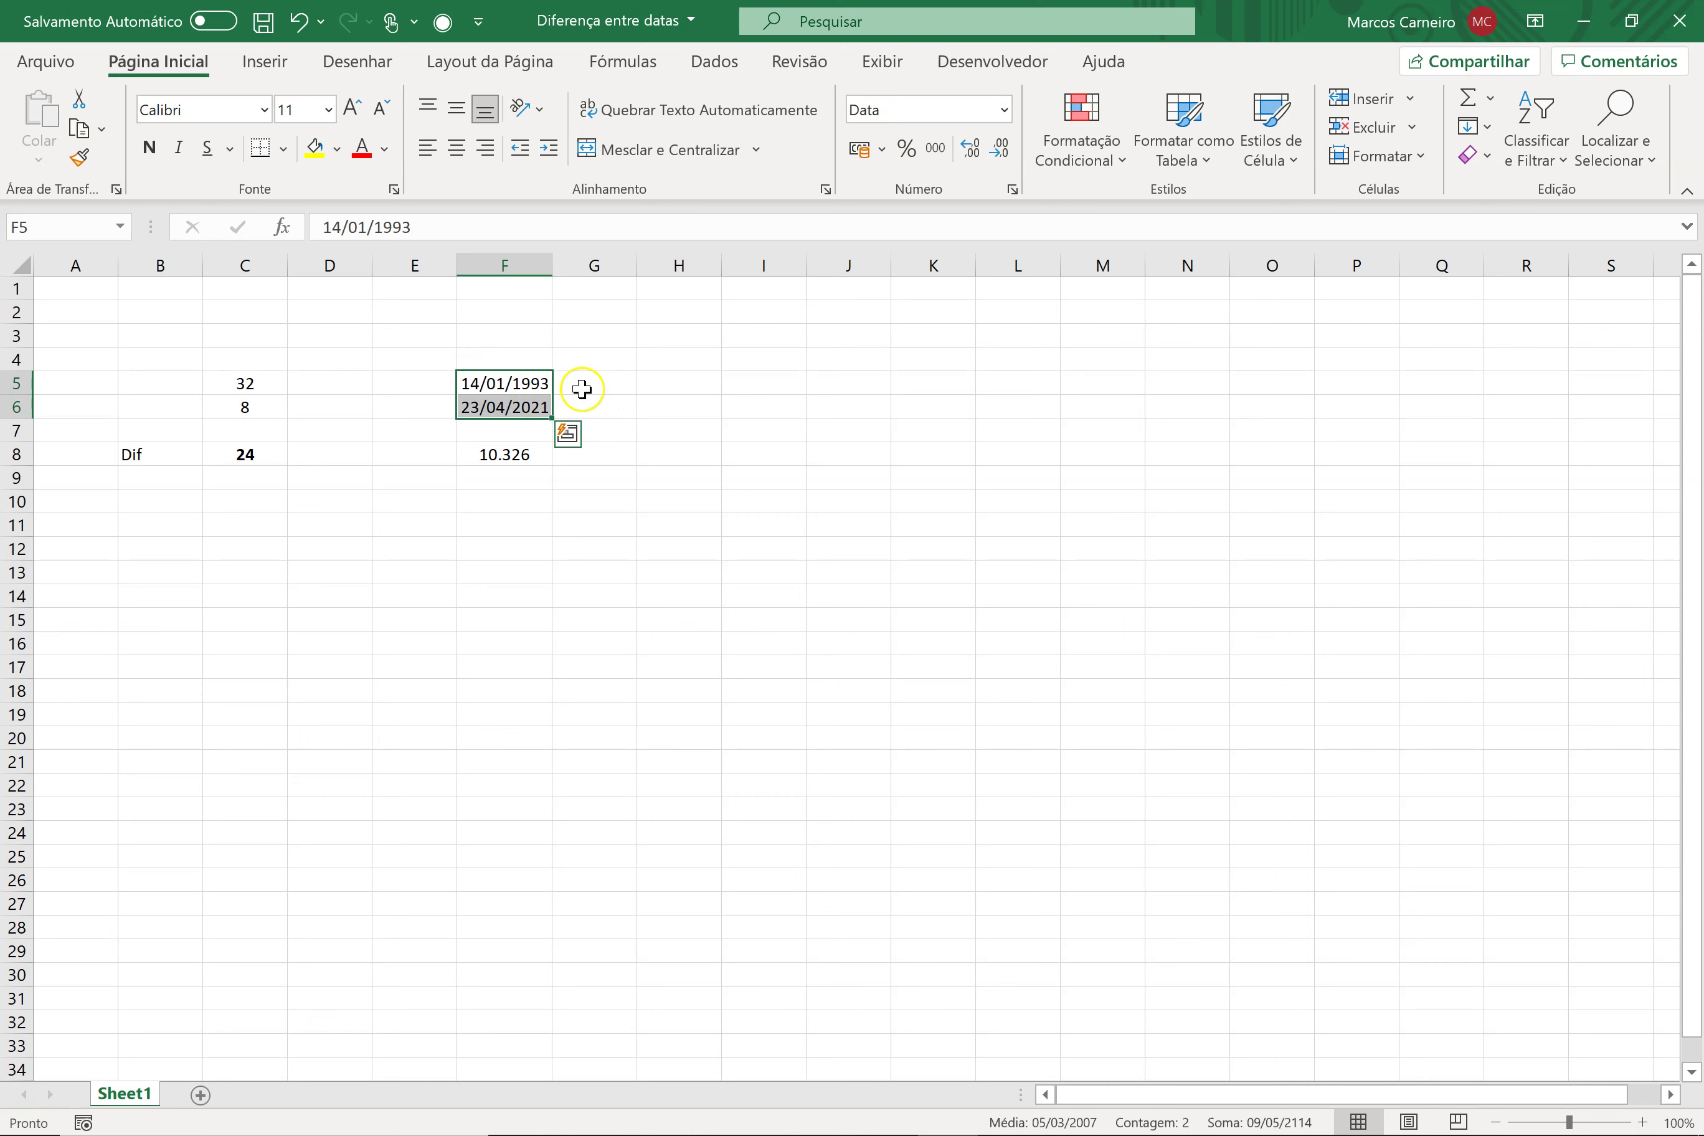
Copy the date in F5 into H5 and widen column H to fit.
key(shift+Up)
key(ctrl+c)
click(660, 383)
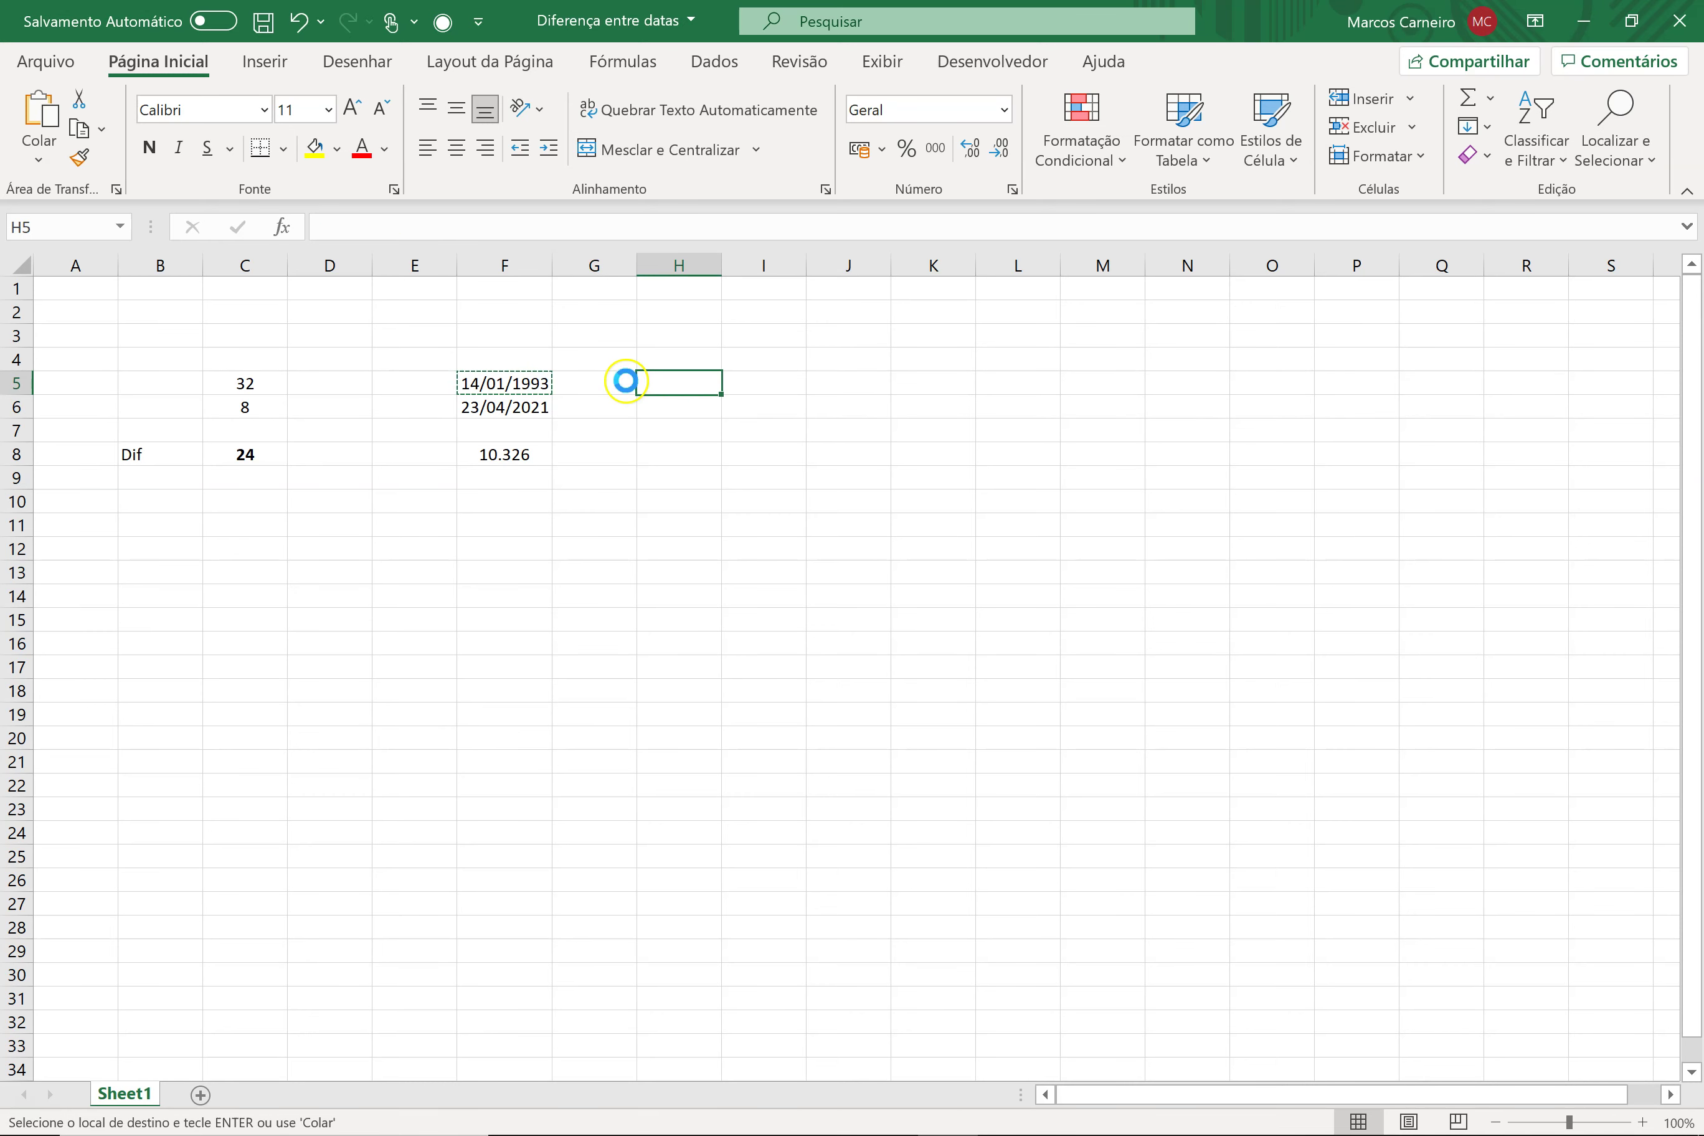
key(Return)
double_click(717, 265)
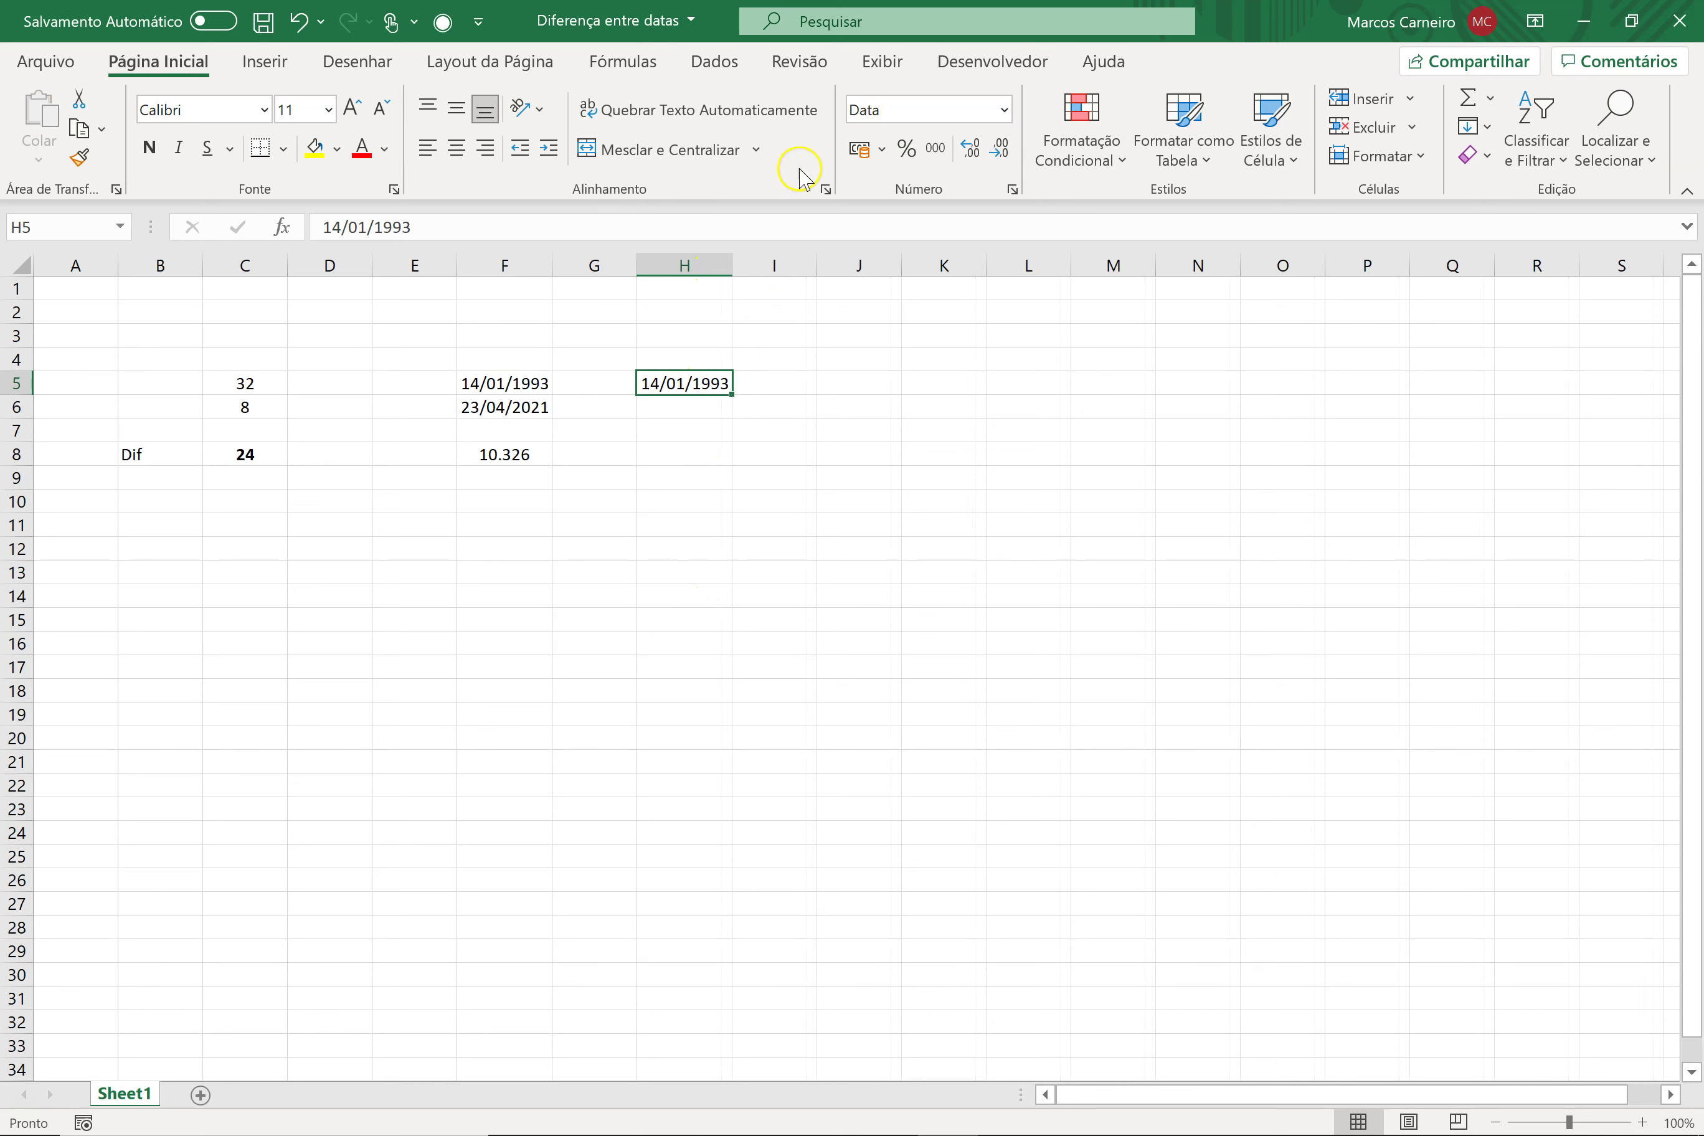
Format H5 as a centred number with F8's formatting, showing 33.983.
click(1004, 109)
click(983, 211)
click(777, 477)
click(719, 388)
click(456, 149)
click(669, 452)
click(671, 385)
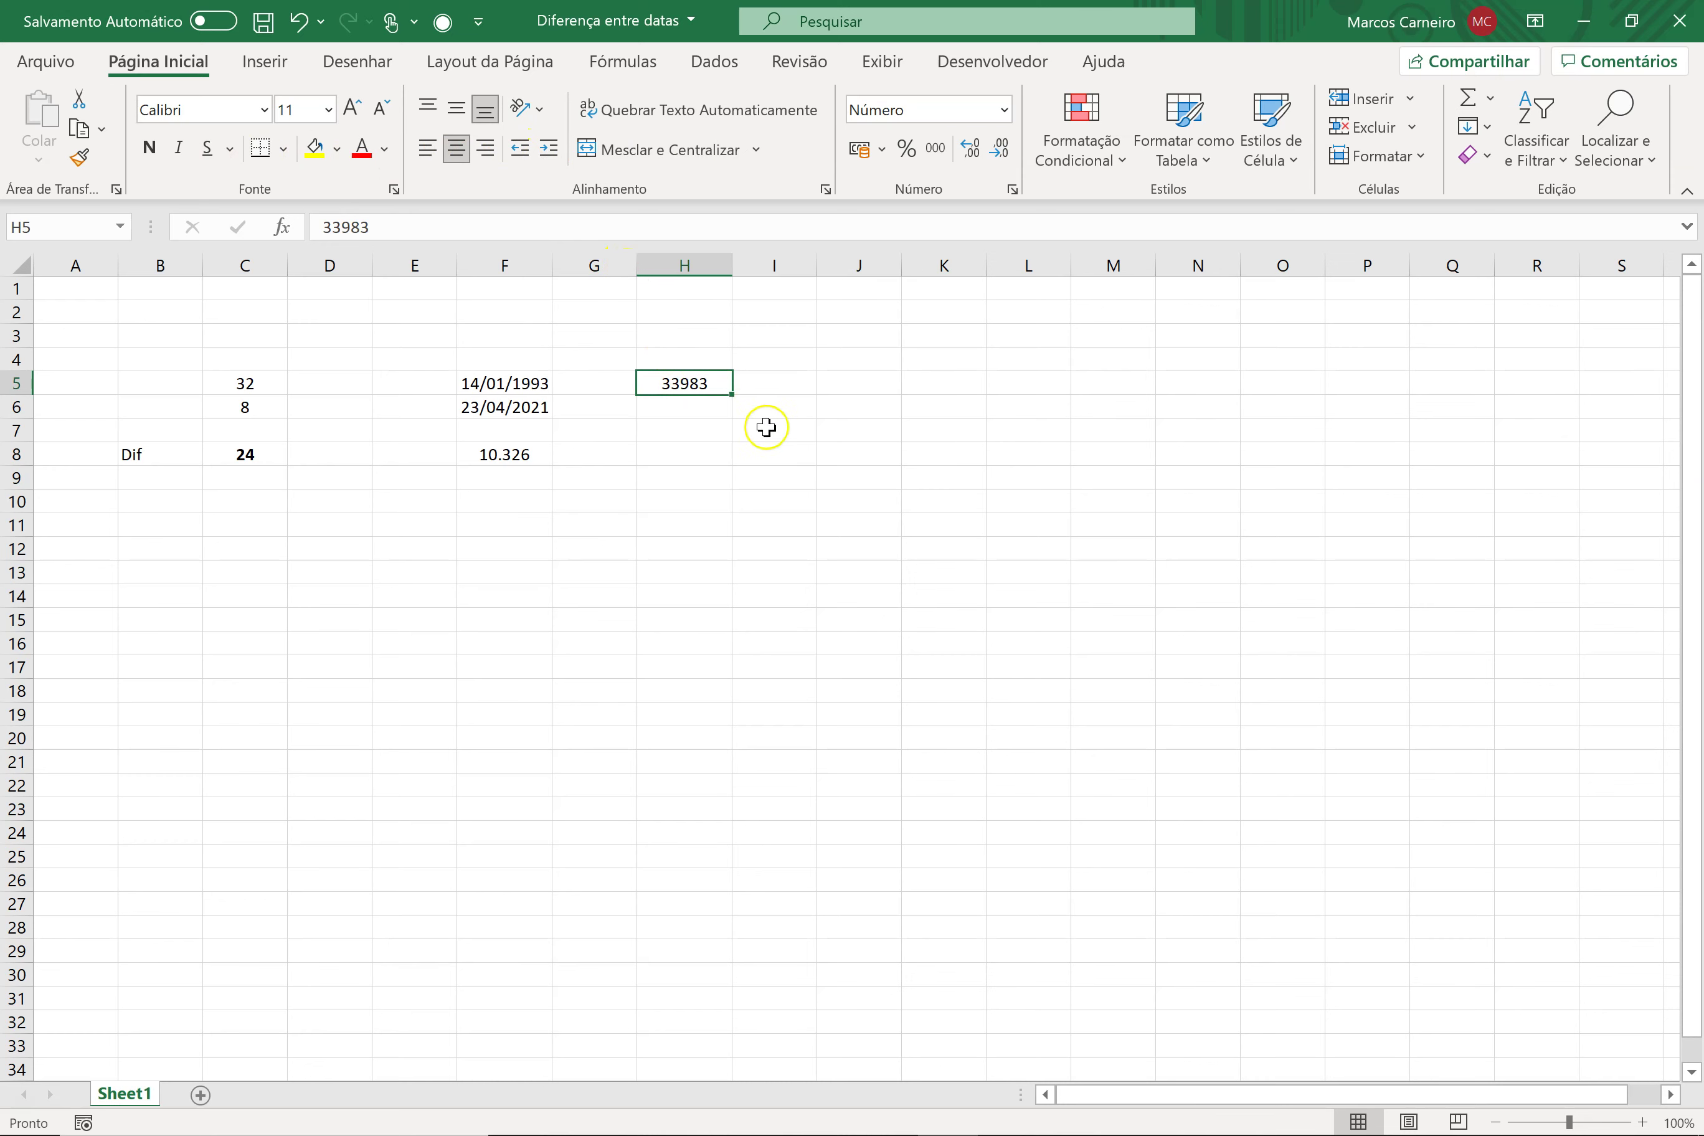
click(517, 453)
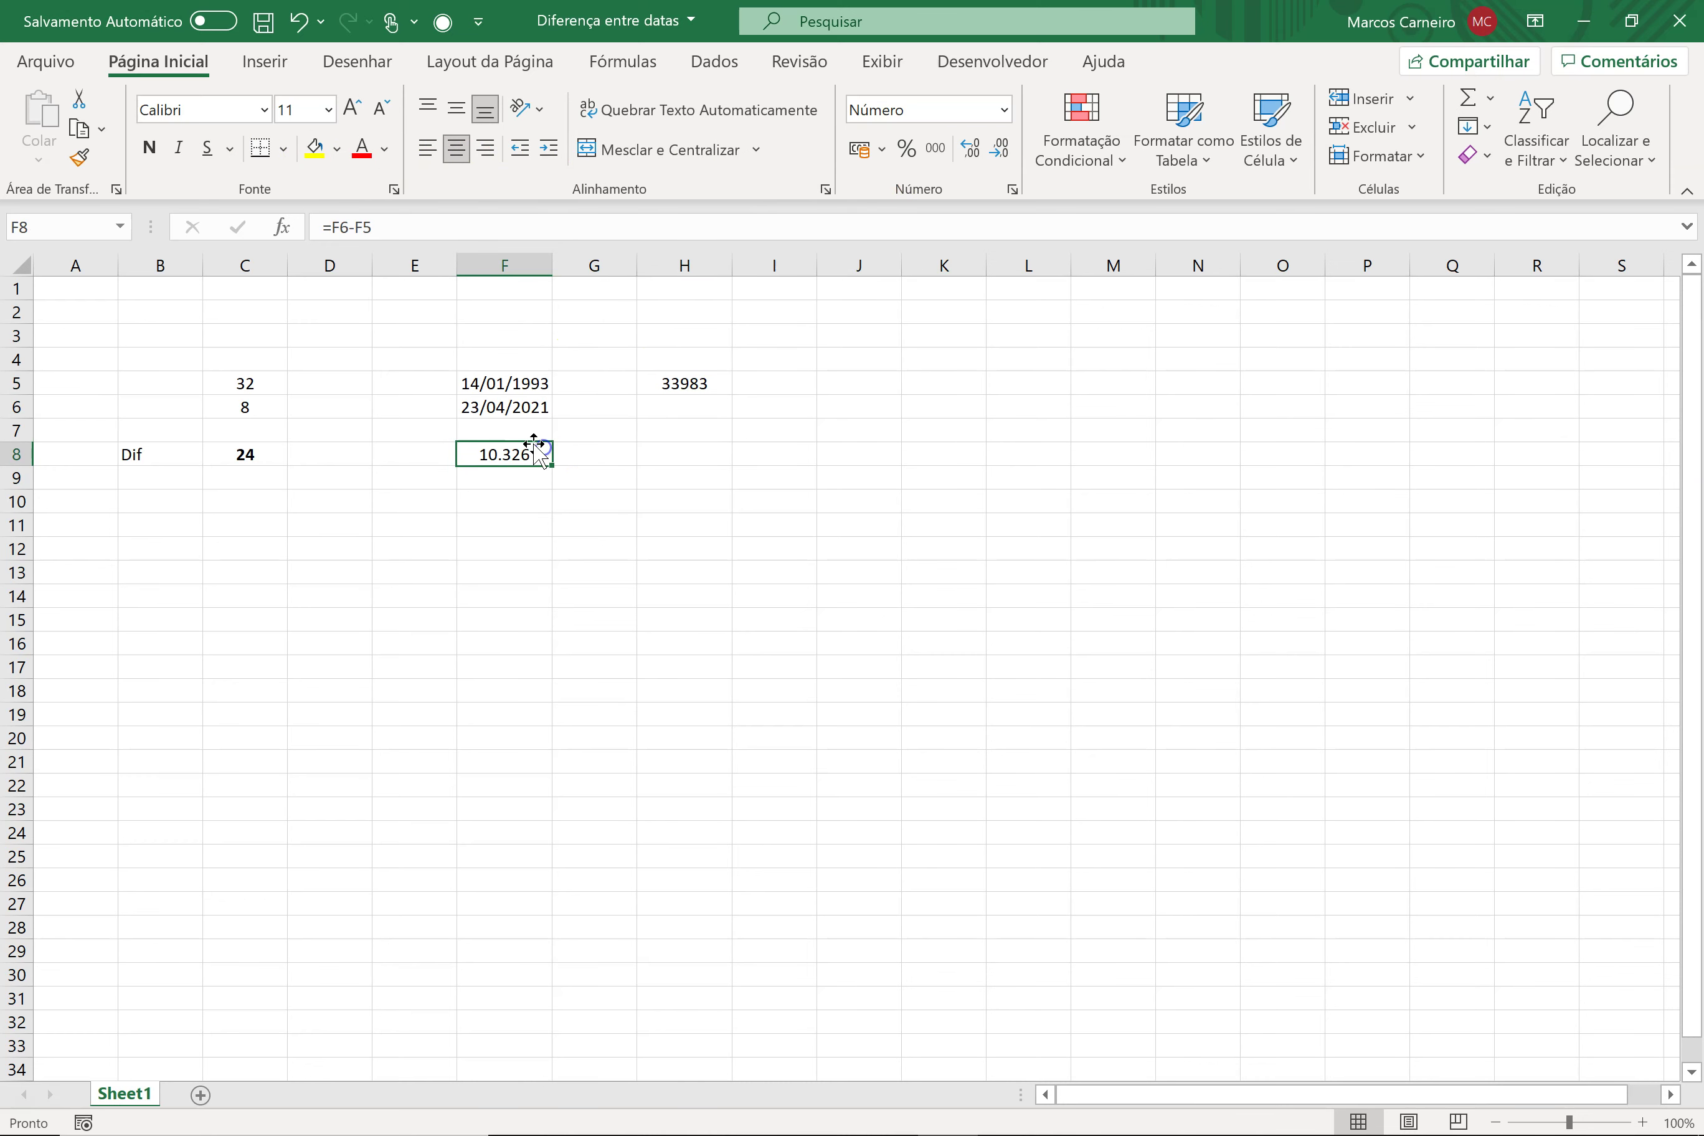
click(78, 157)
click(684, 389)
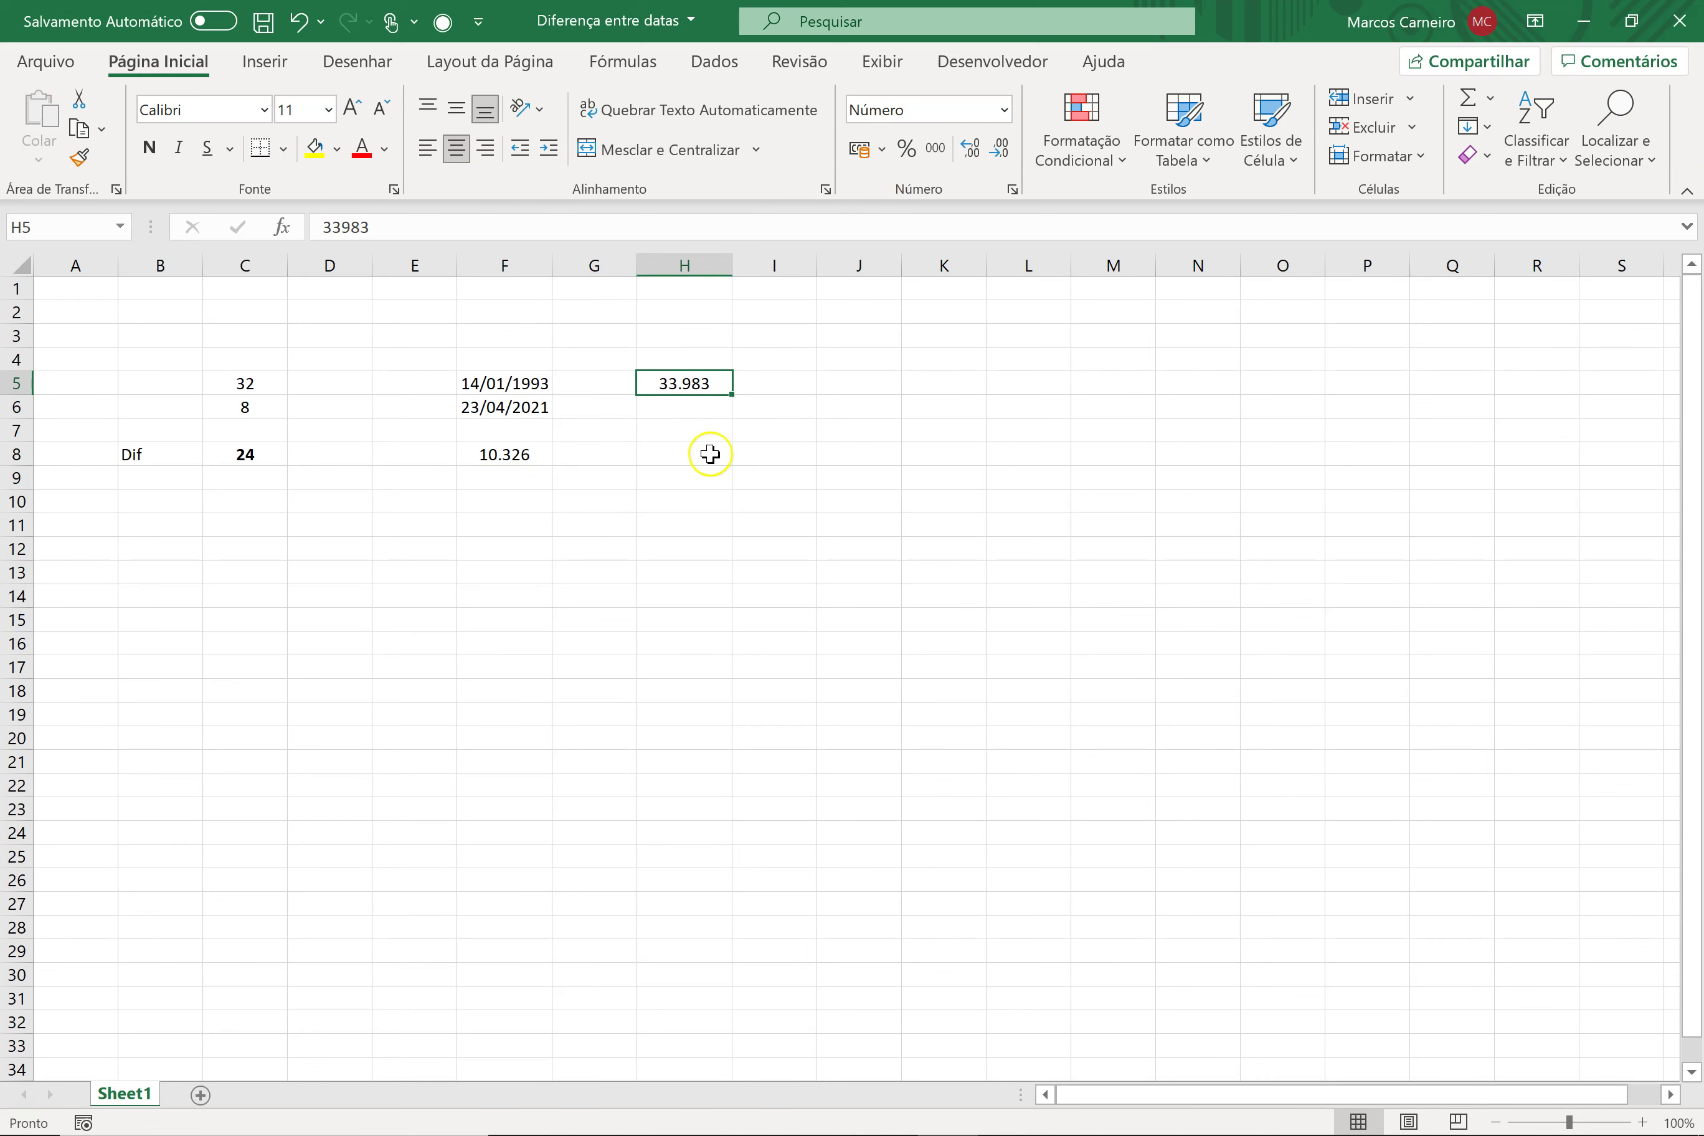
click(715, 432)
drag(690, 387, 475, 381)
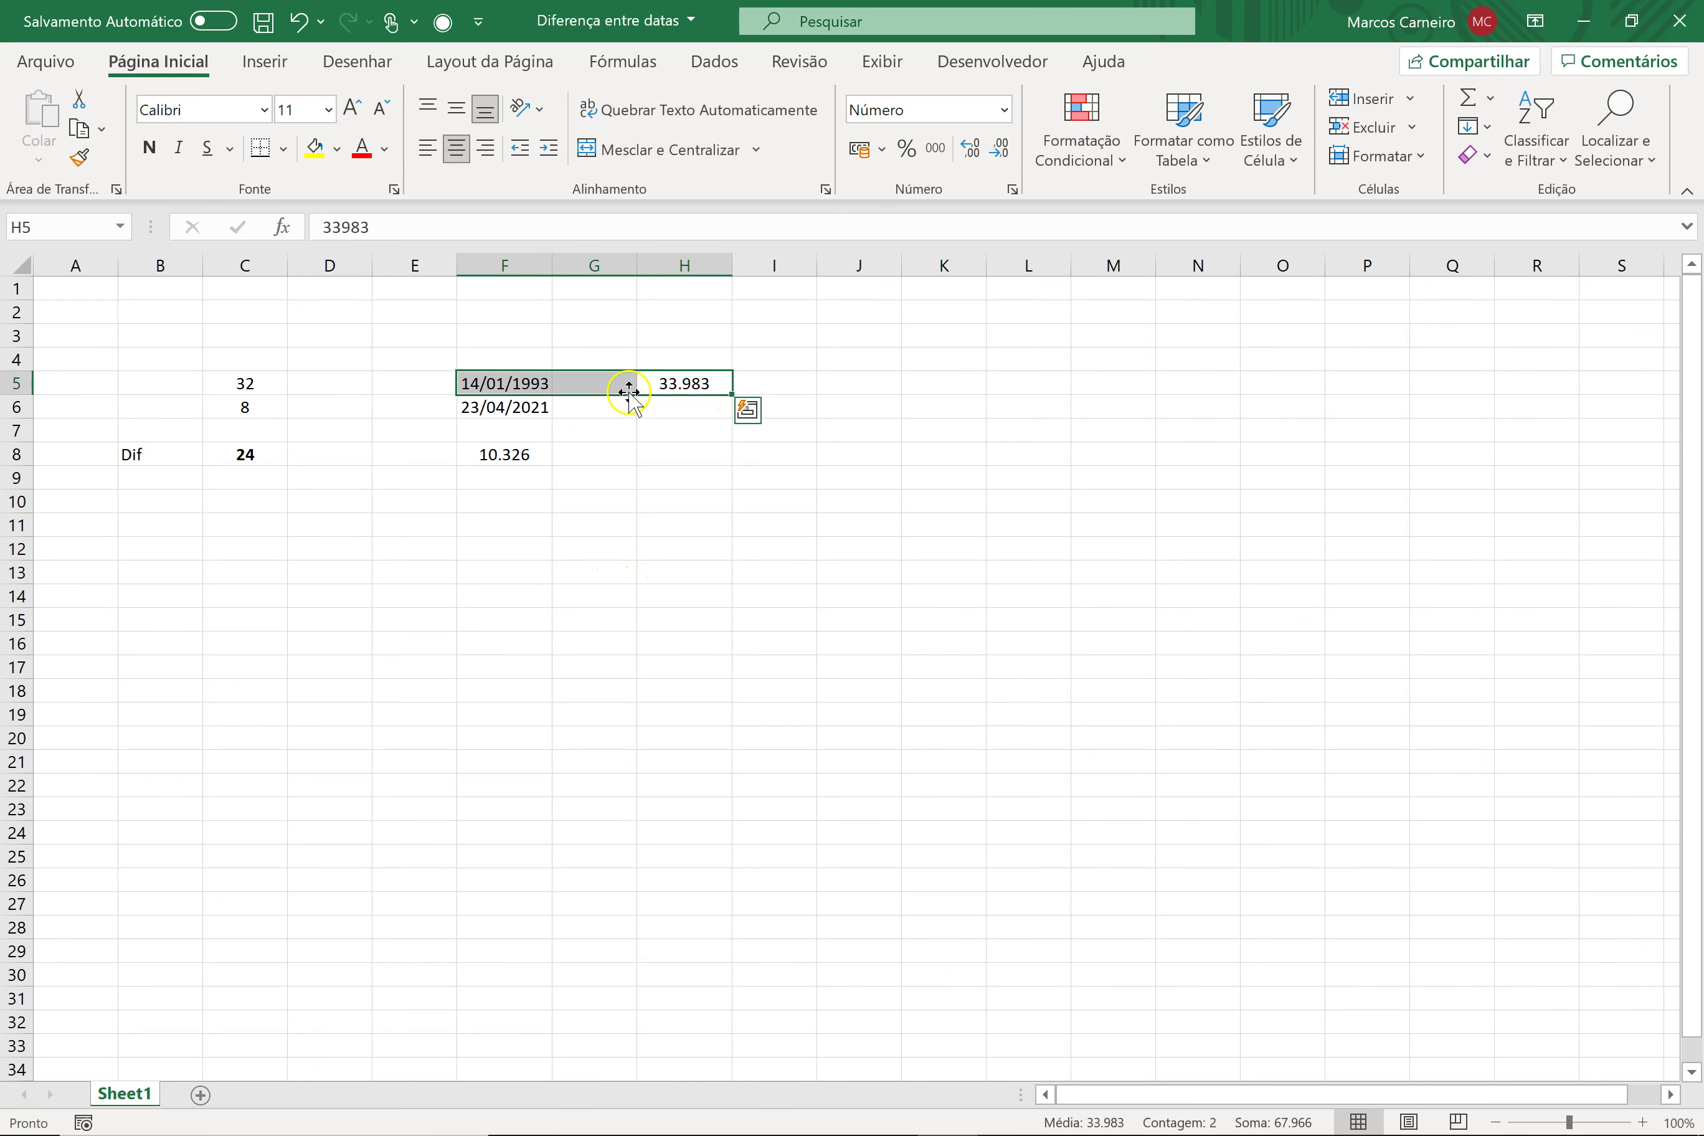
Enter the date 01/01/1900 in F4.
click(505, 359)
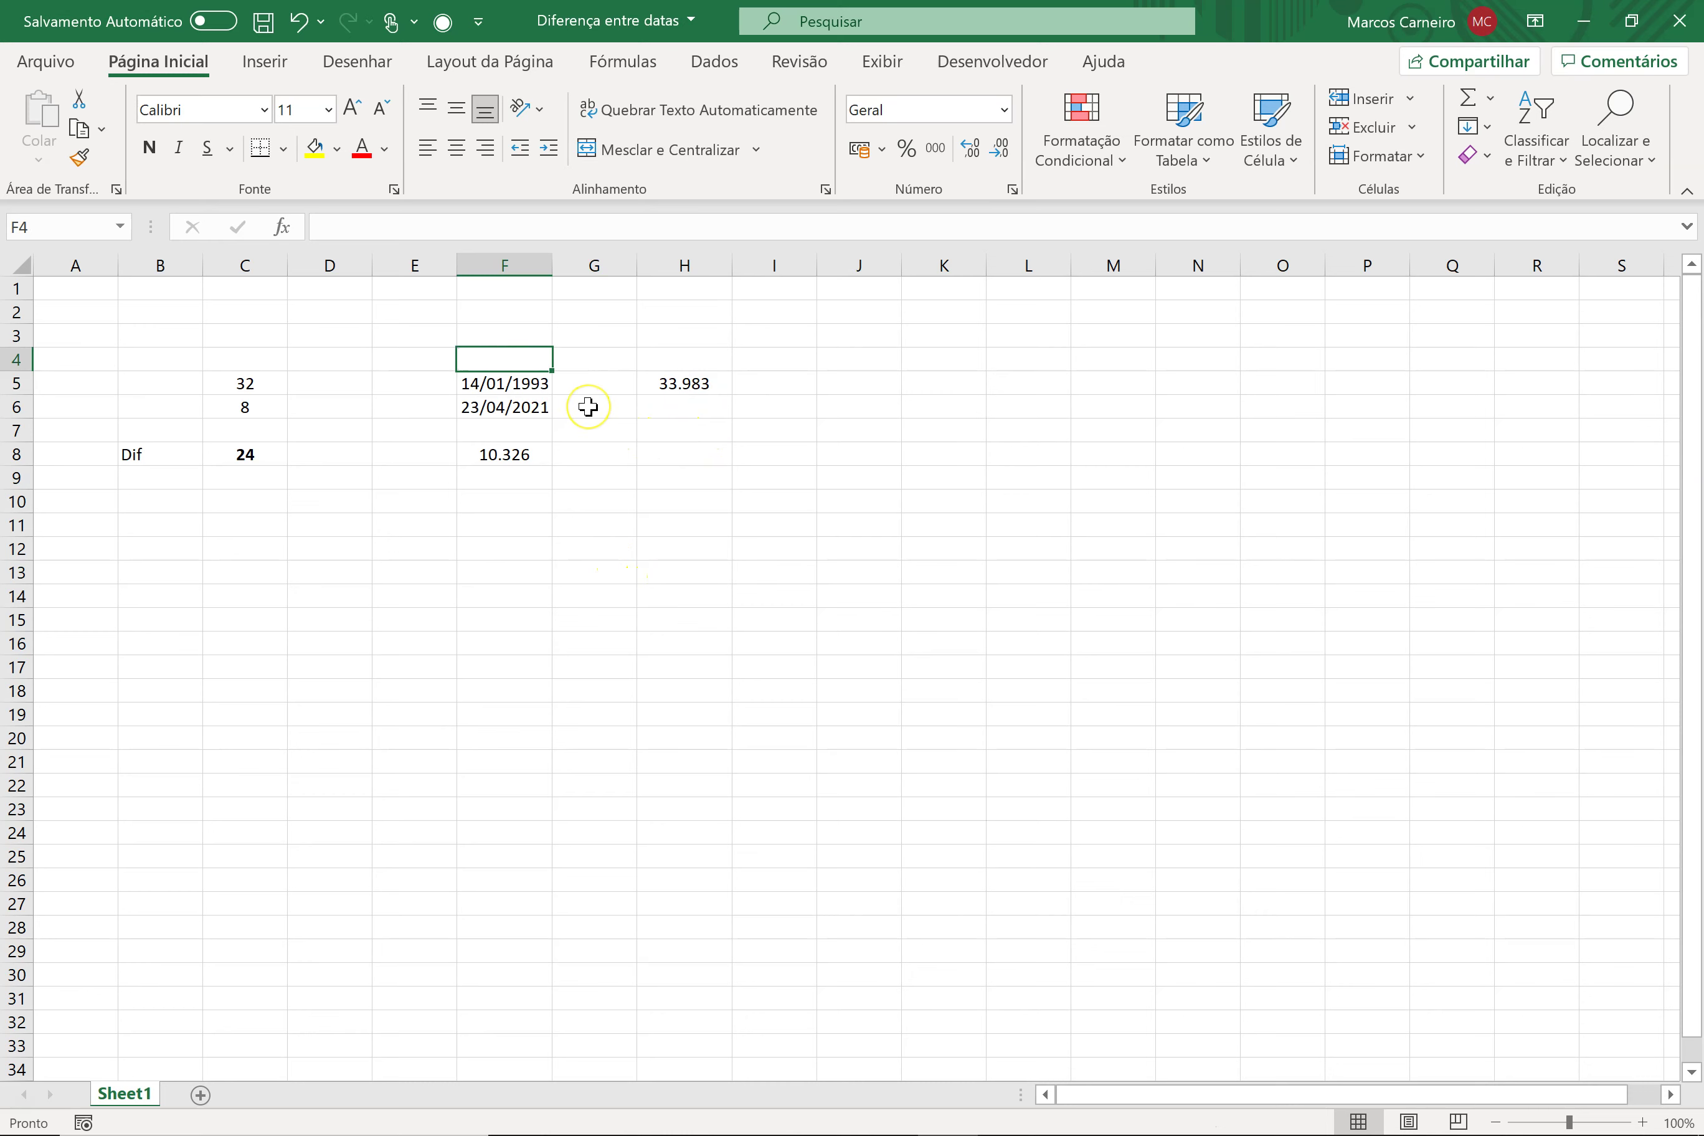
text(01/01/1900)
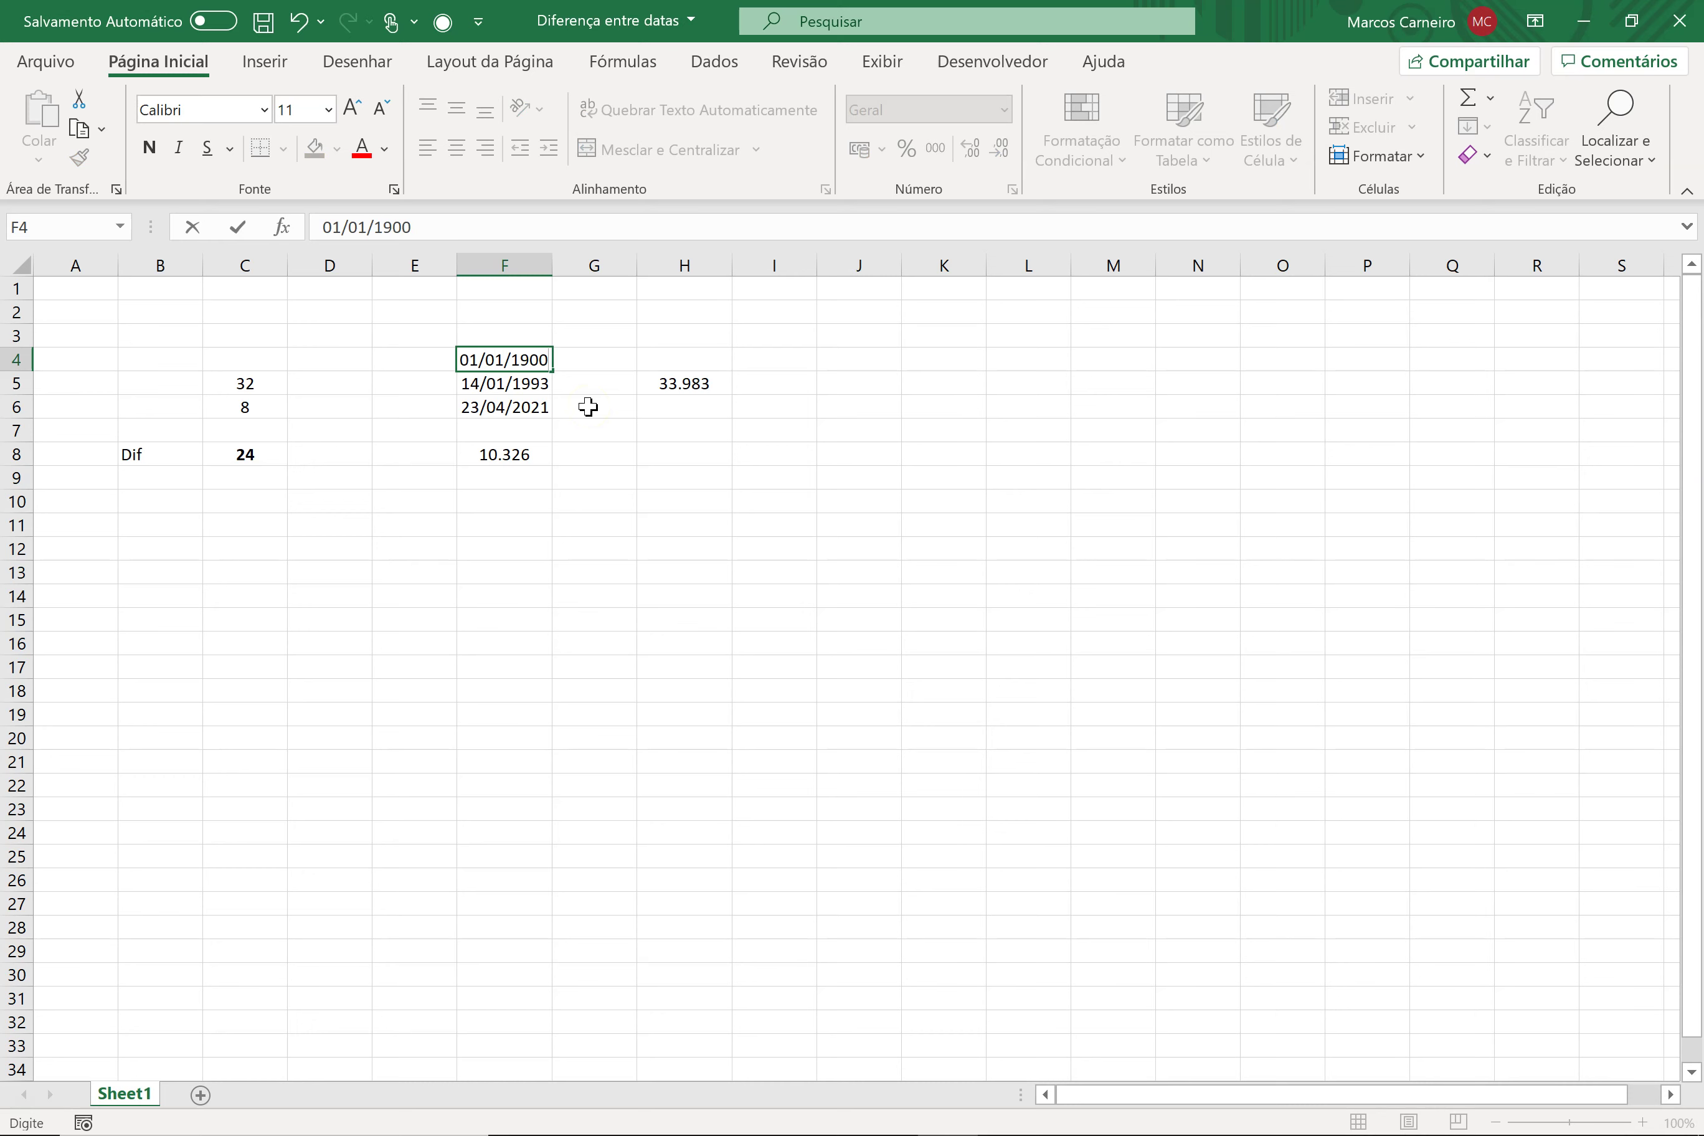
key(Return)
key(Up)
key(Right)
key(Right)
key(Down)
key(Up)
Copy F4 into H4 and apply H5's number format so H4 shows serial number 1.
key(Left)
key(Left)
key(ctrl+c)
key(Right)
key(Right)
key(ctrl+v)
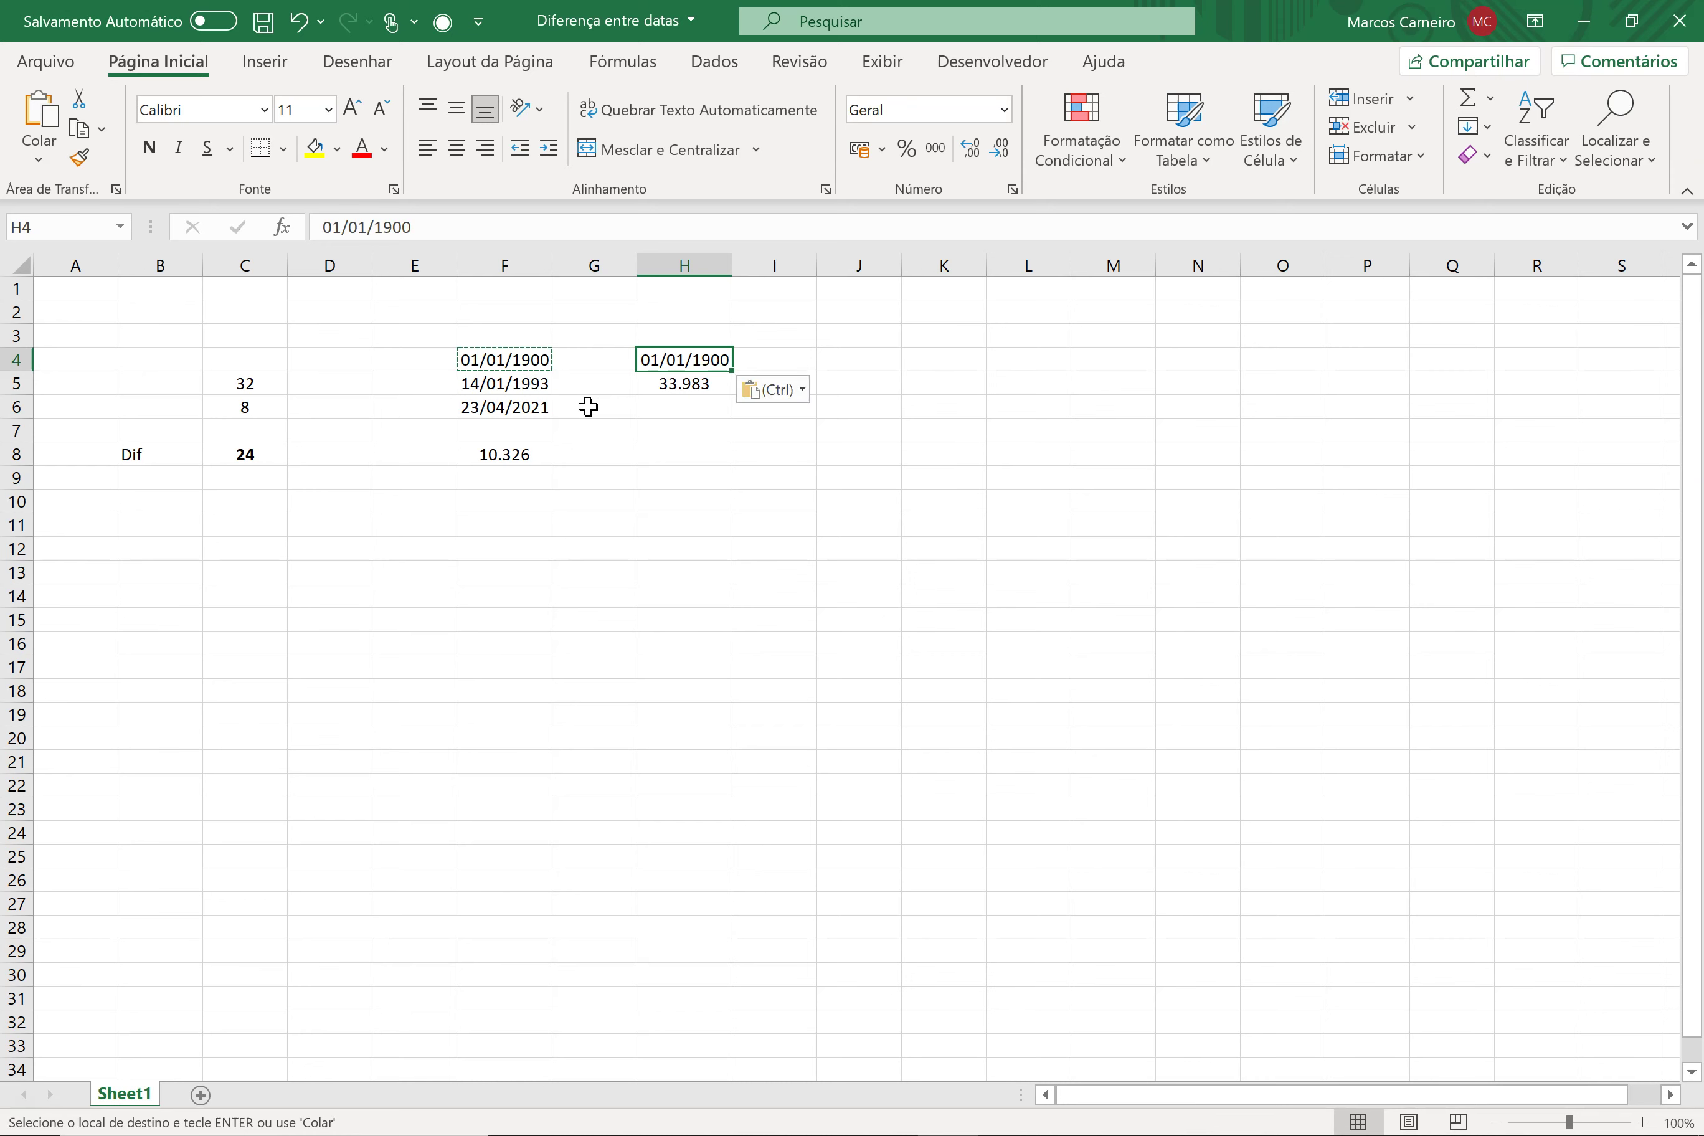
key(Escape)
key(Down)
click(80, 157)
click(684, 360)
click(775, 477)
mouse_move(695, 366)
mouse_down()
mouse_move(684, 383)
mouse_move(550, 361)
mouse_up()
click(597, 405)
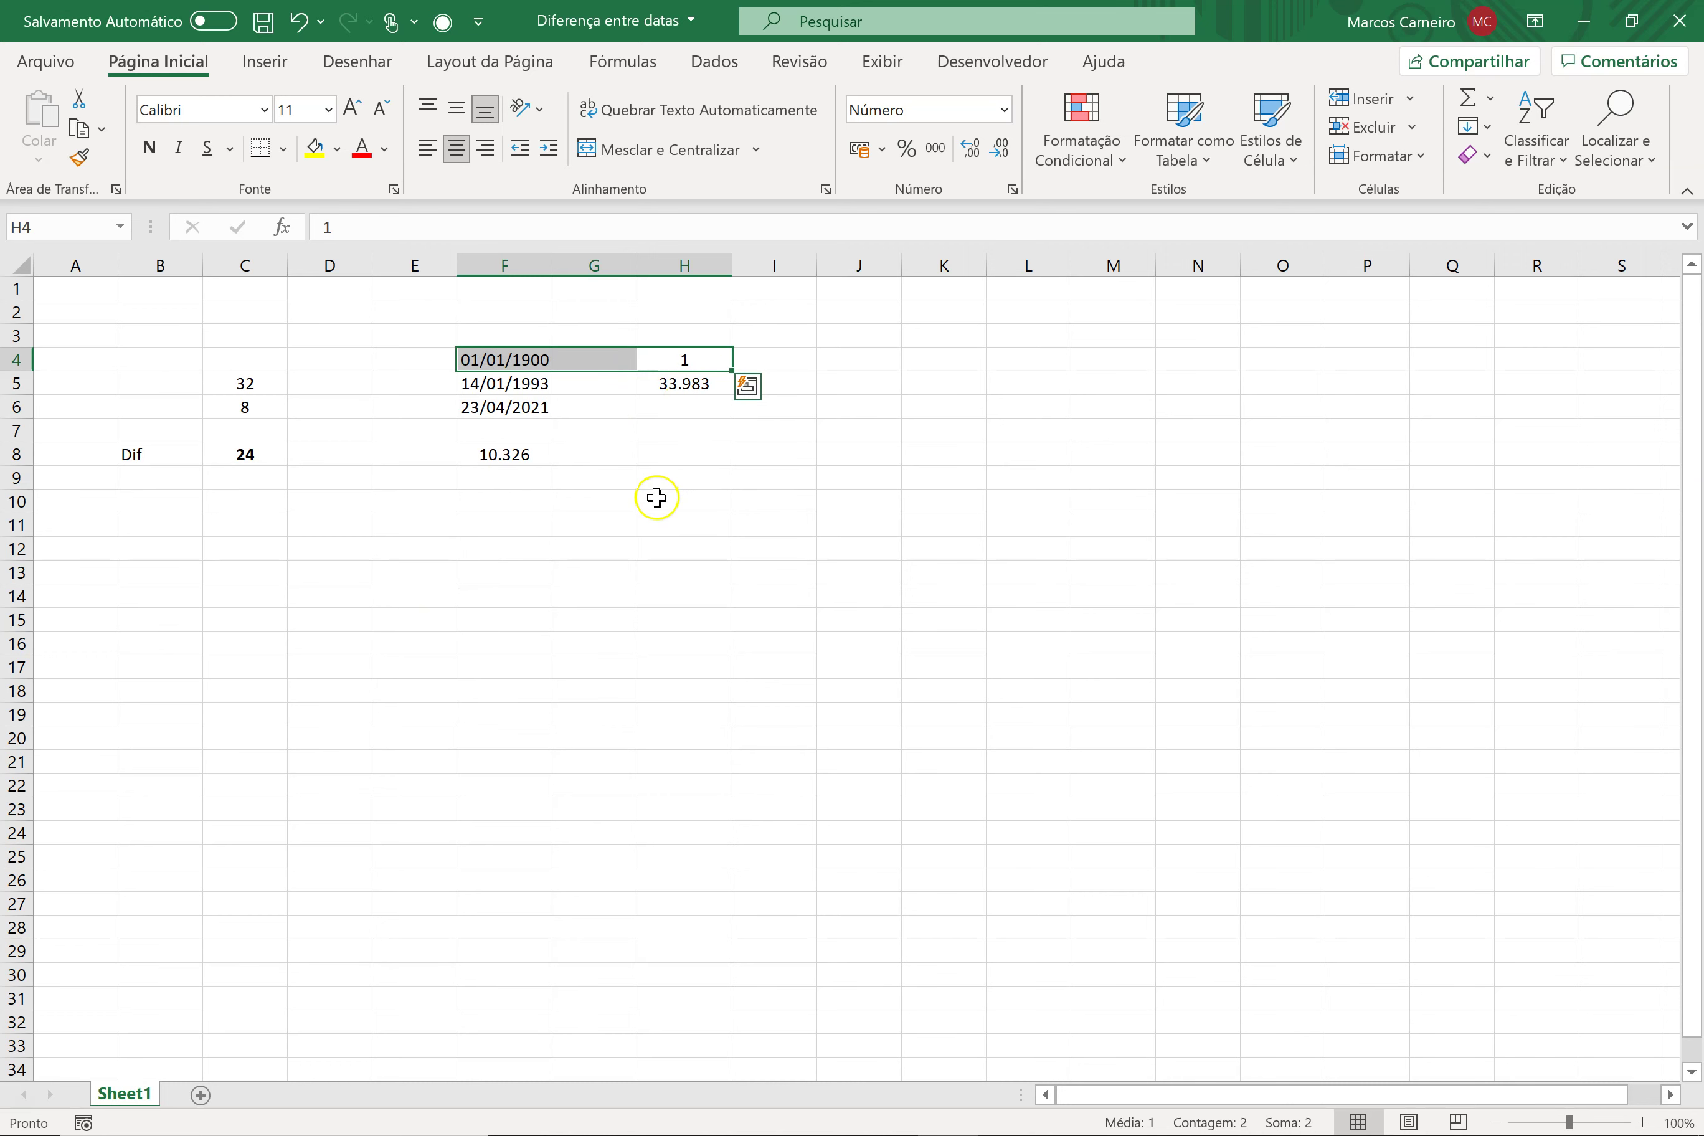
Paste the value of the F6 date into H6 using Paste Special > Values.
click(649, 408)
click(546, 385)
click(682, 389)
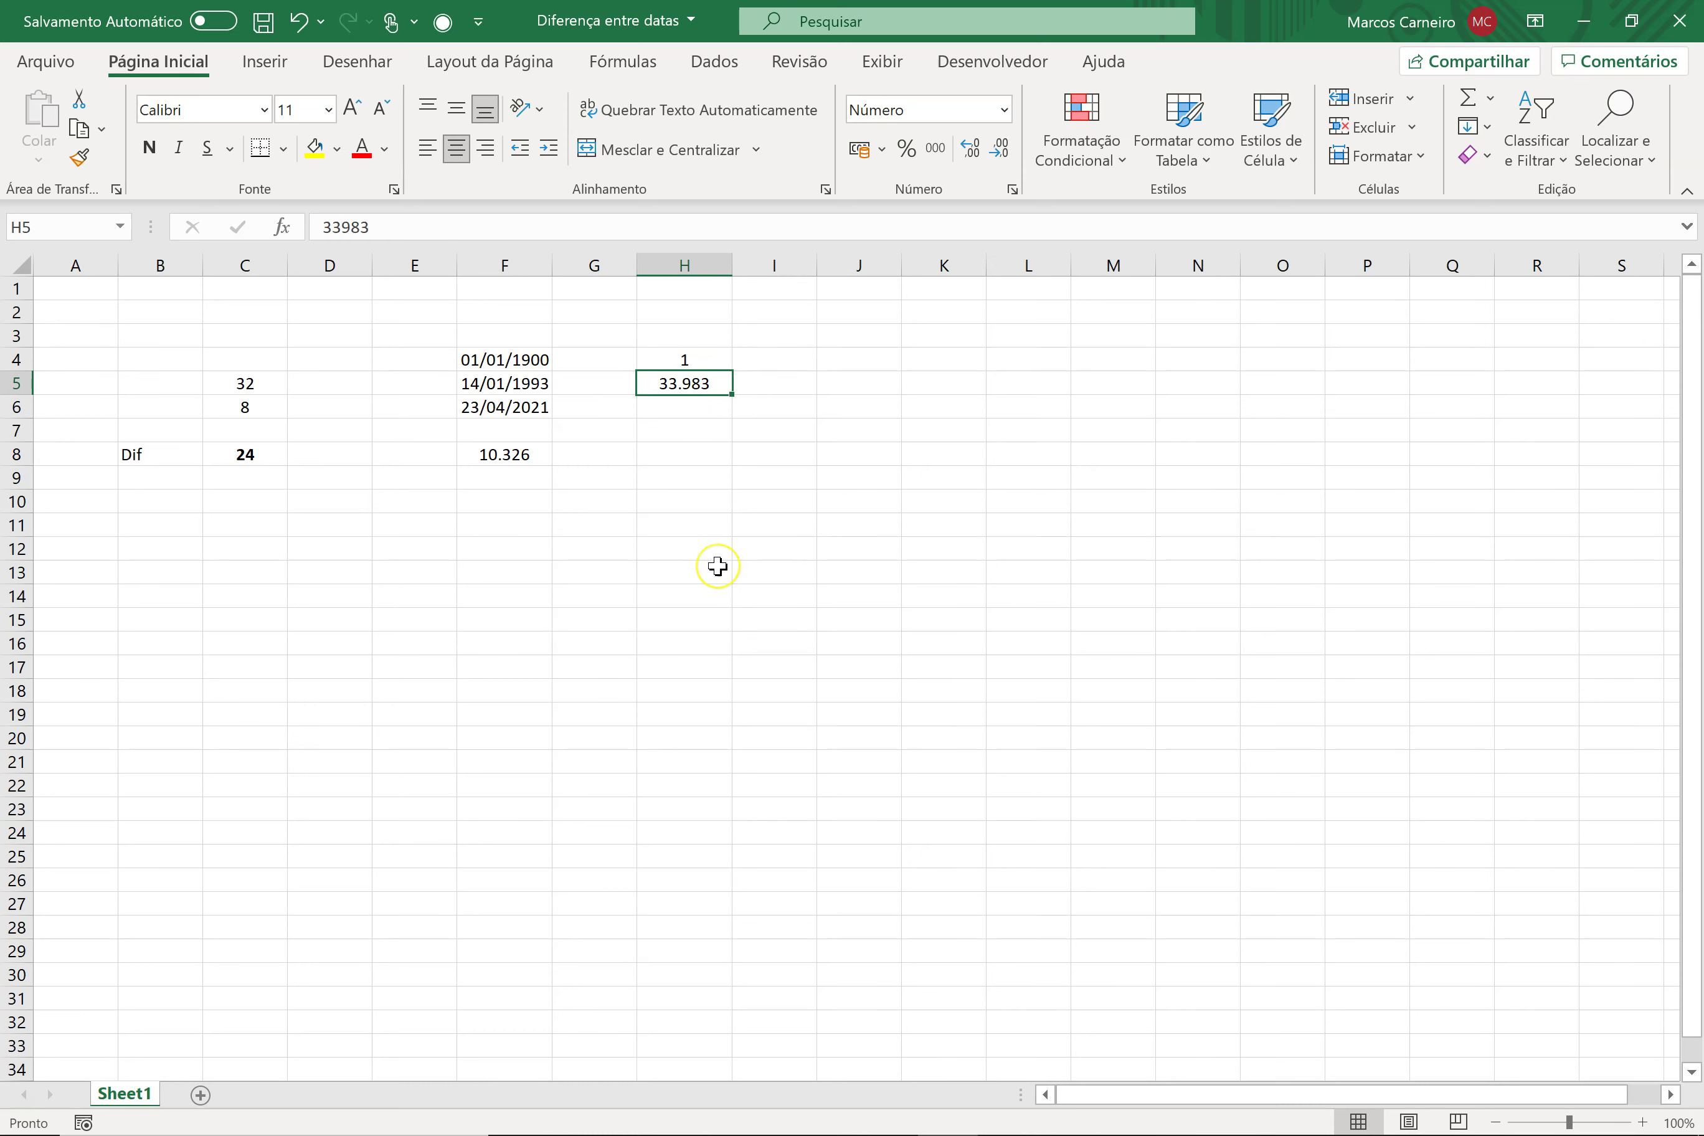
key(Down)
key(Left)
key(Left)
key(ctrl+c)
key(Right)
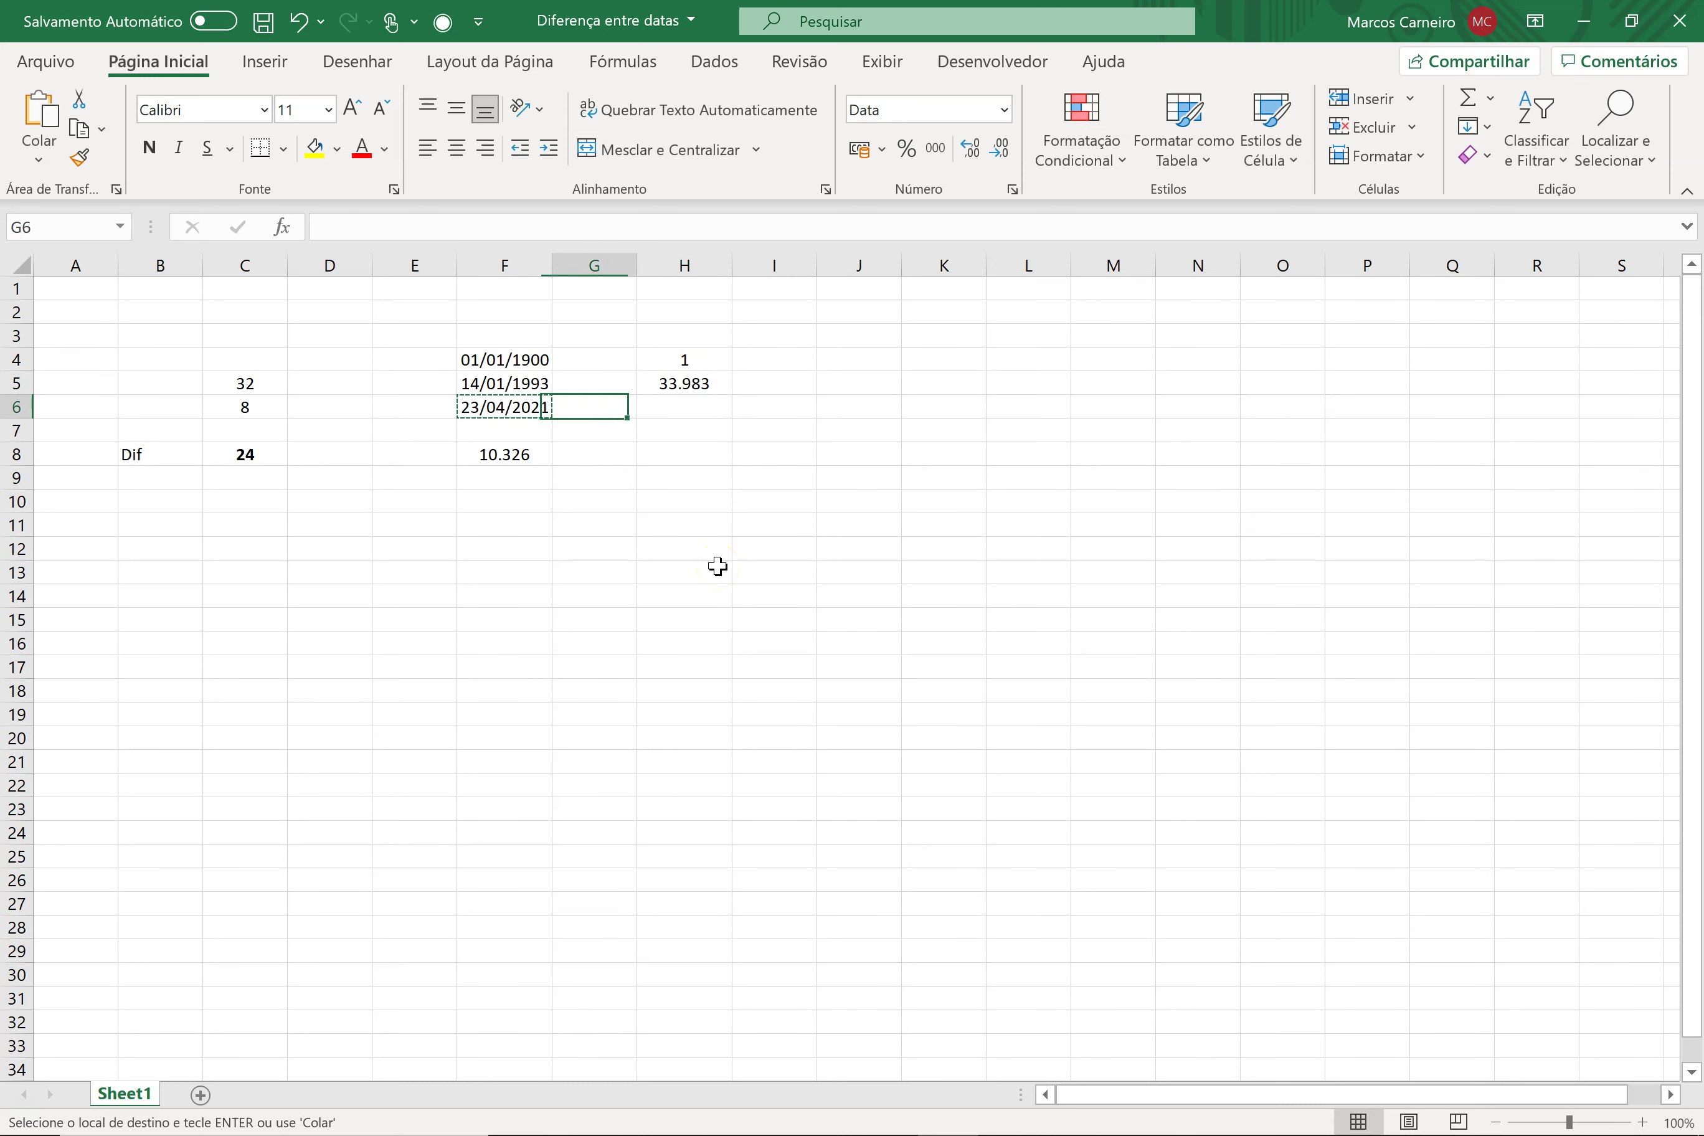
key(Right)
key(ctrl+alt+v)
key(v)
key(Return)
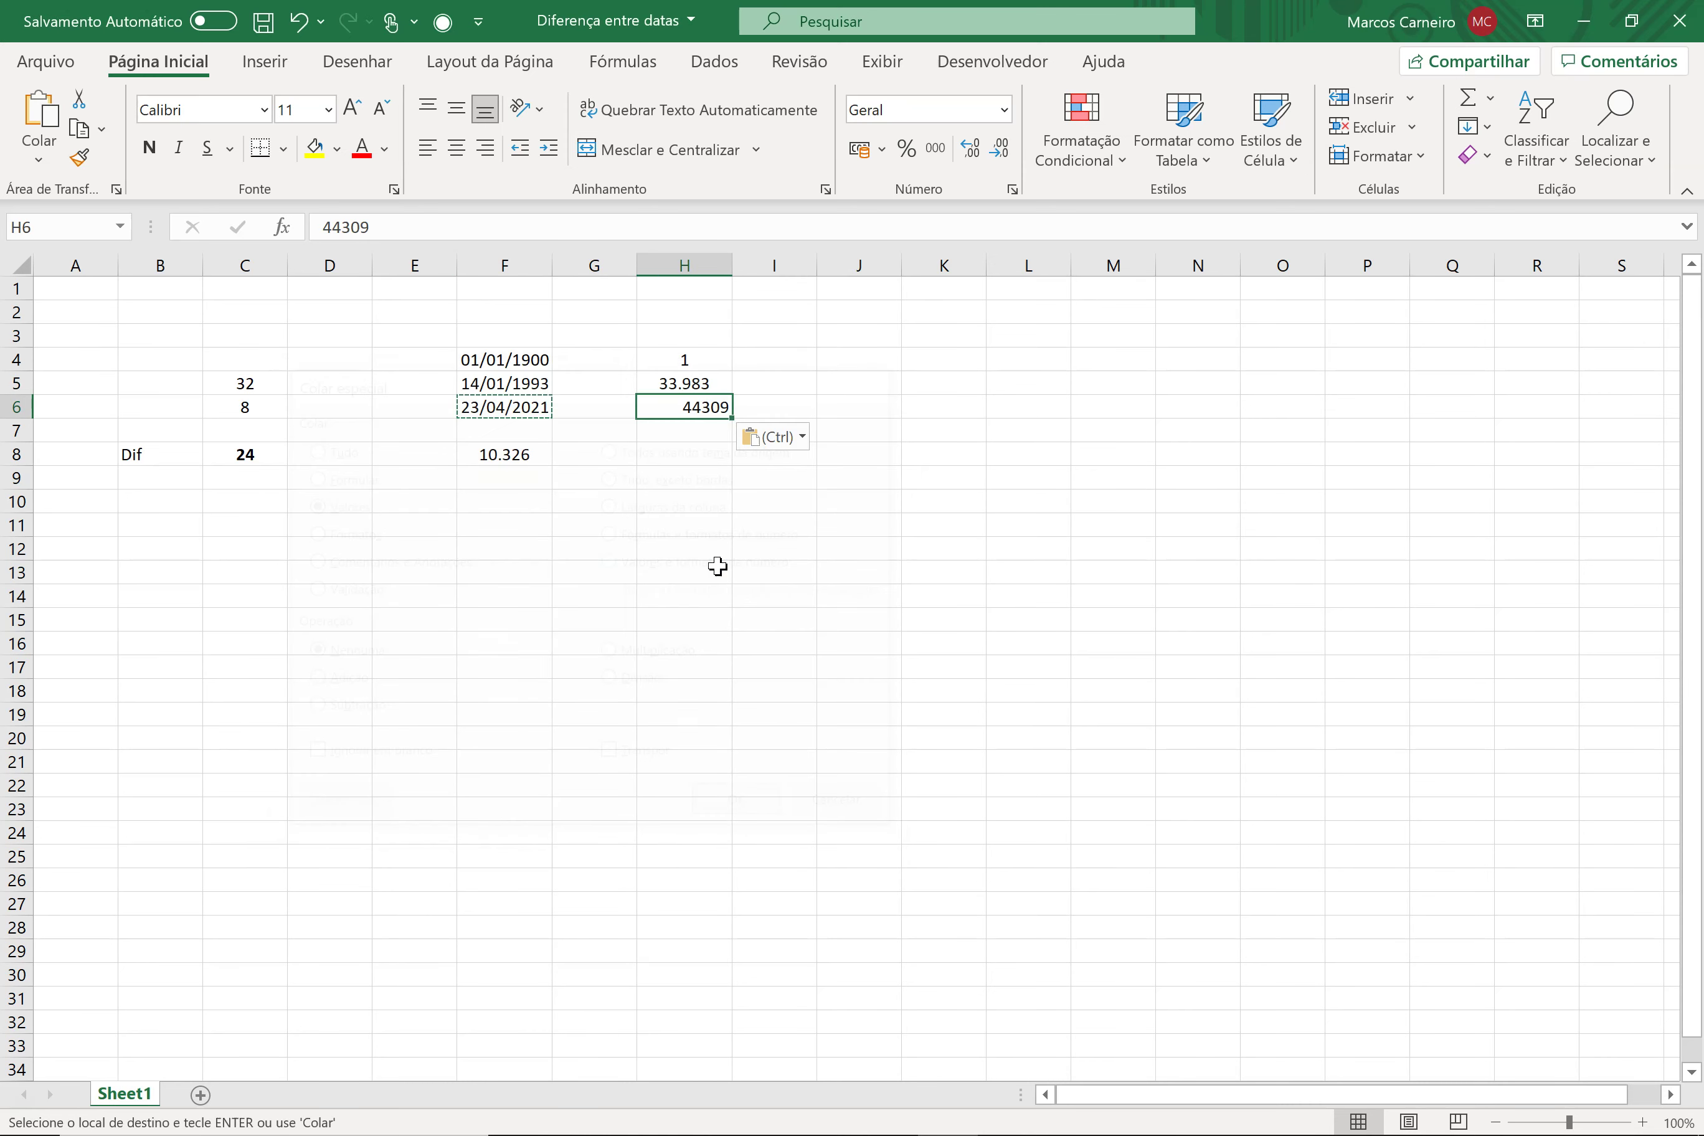
Centre H6 and copy H5's formatting onto it, showing 44.309.
click(456, 148)
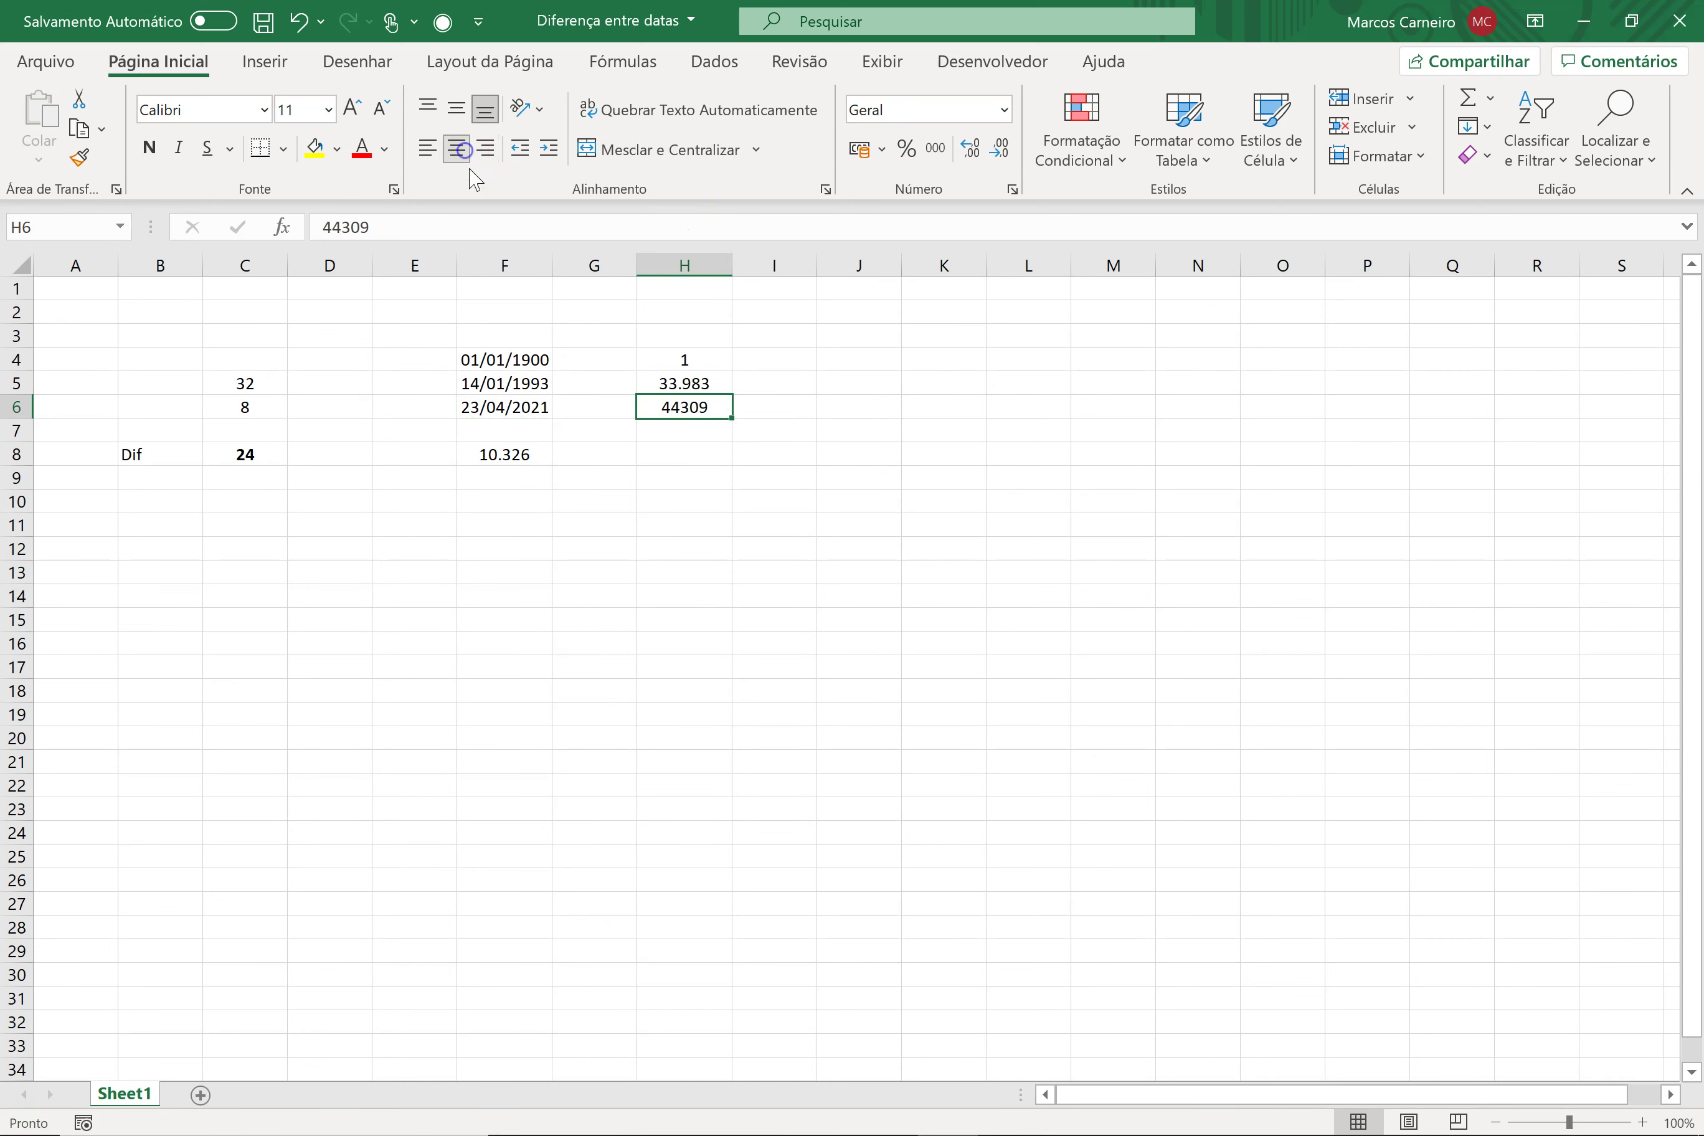
click(711, 378)
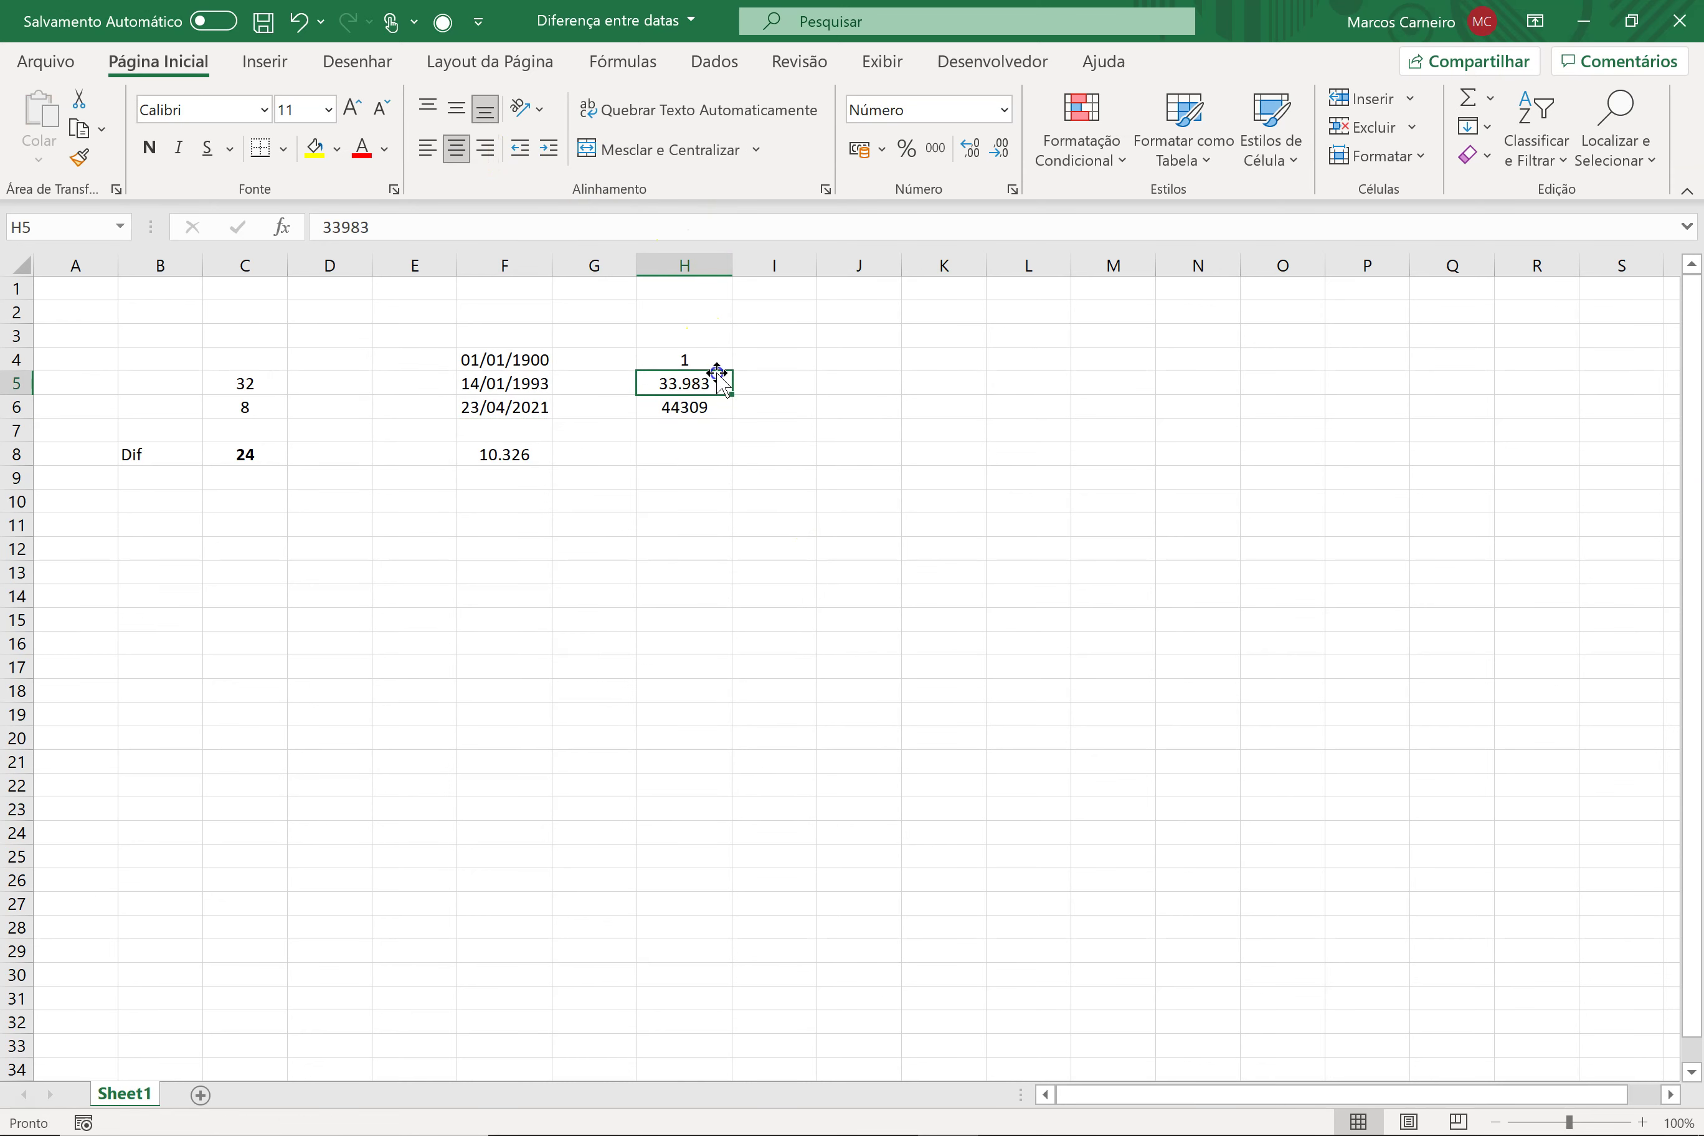
click(78, 157)
click(704, 401)
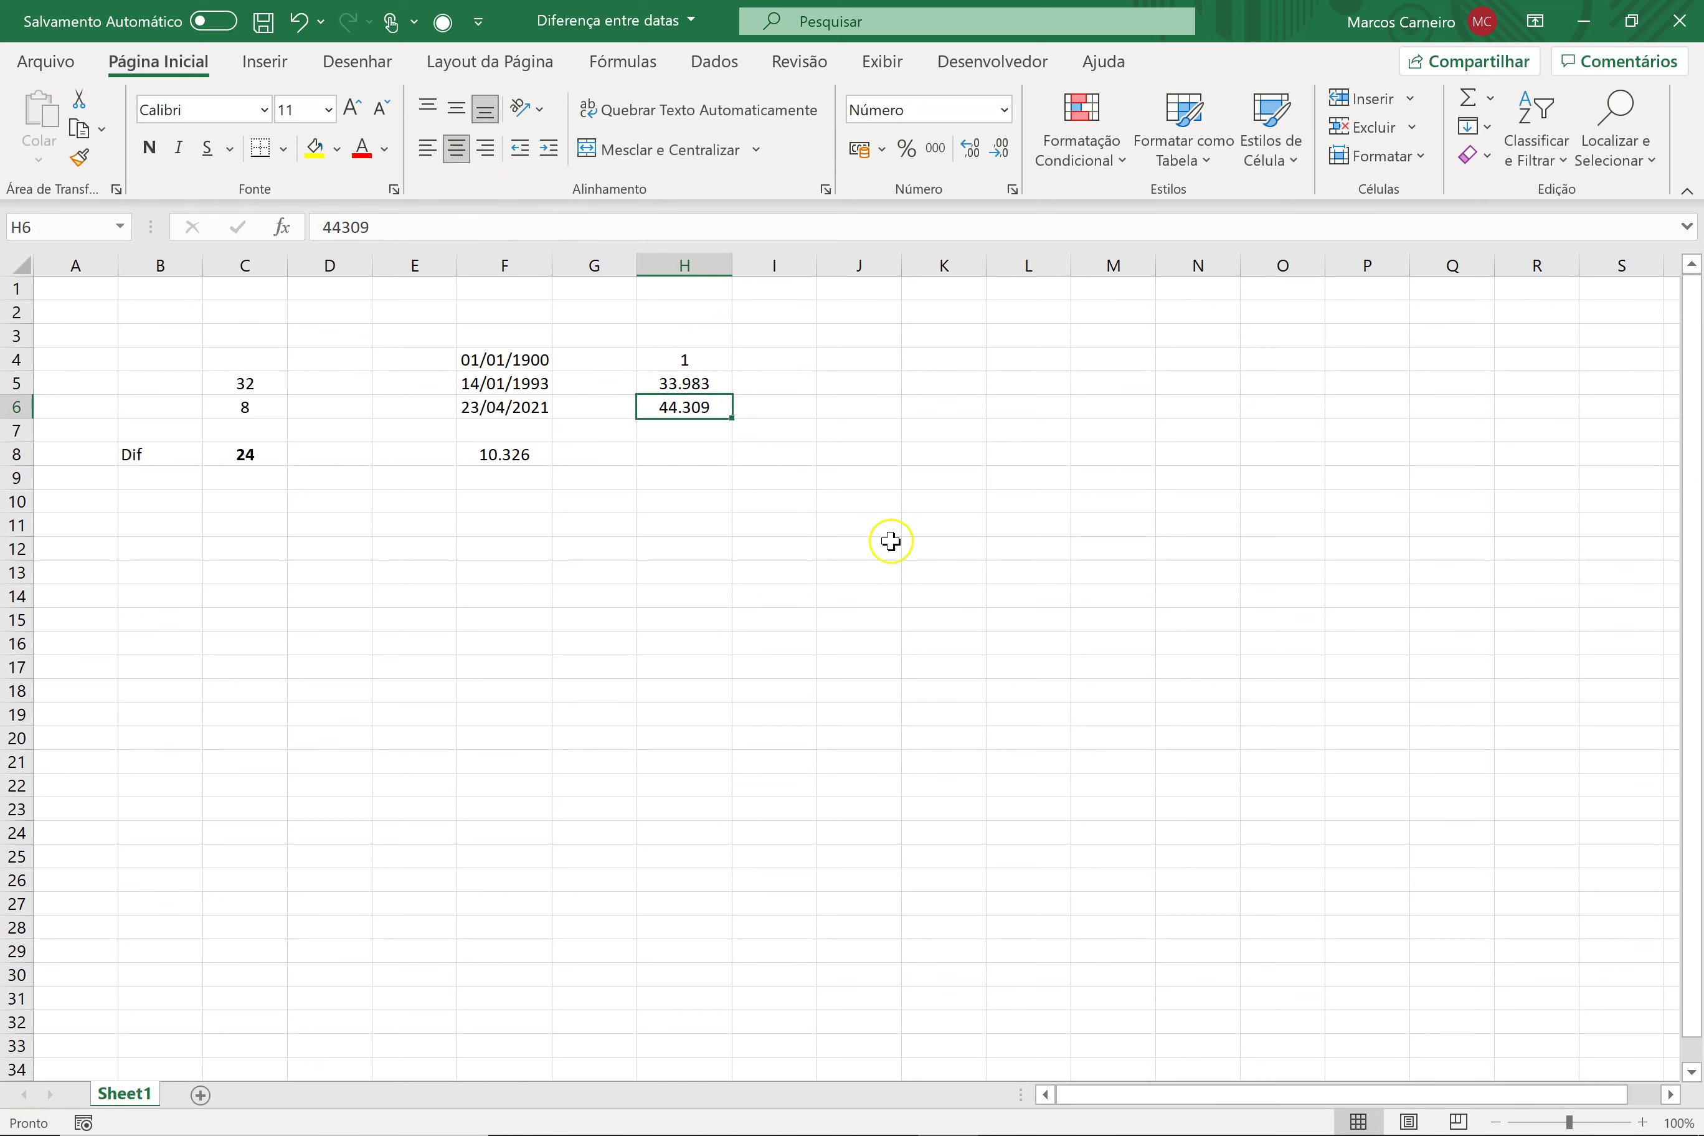
click(884, 546)
click(502, 480)
Enter the times 10:30 in J5 and 11:45 in J6.
click(565, 458)
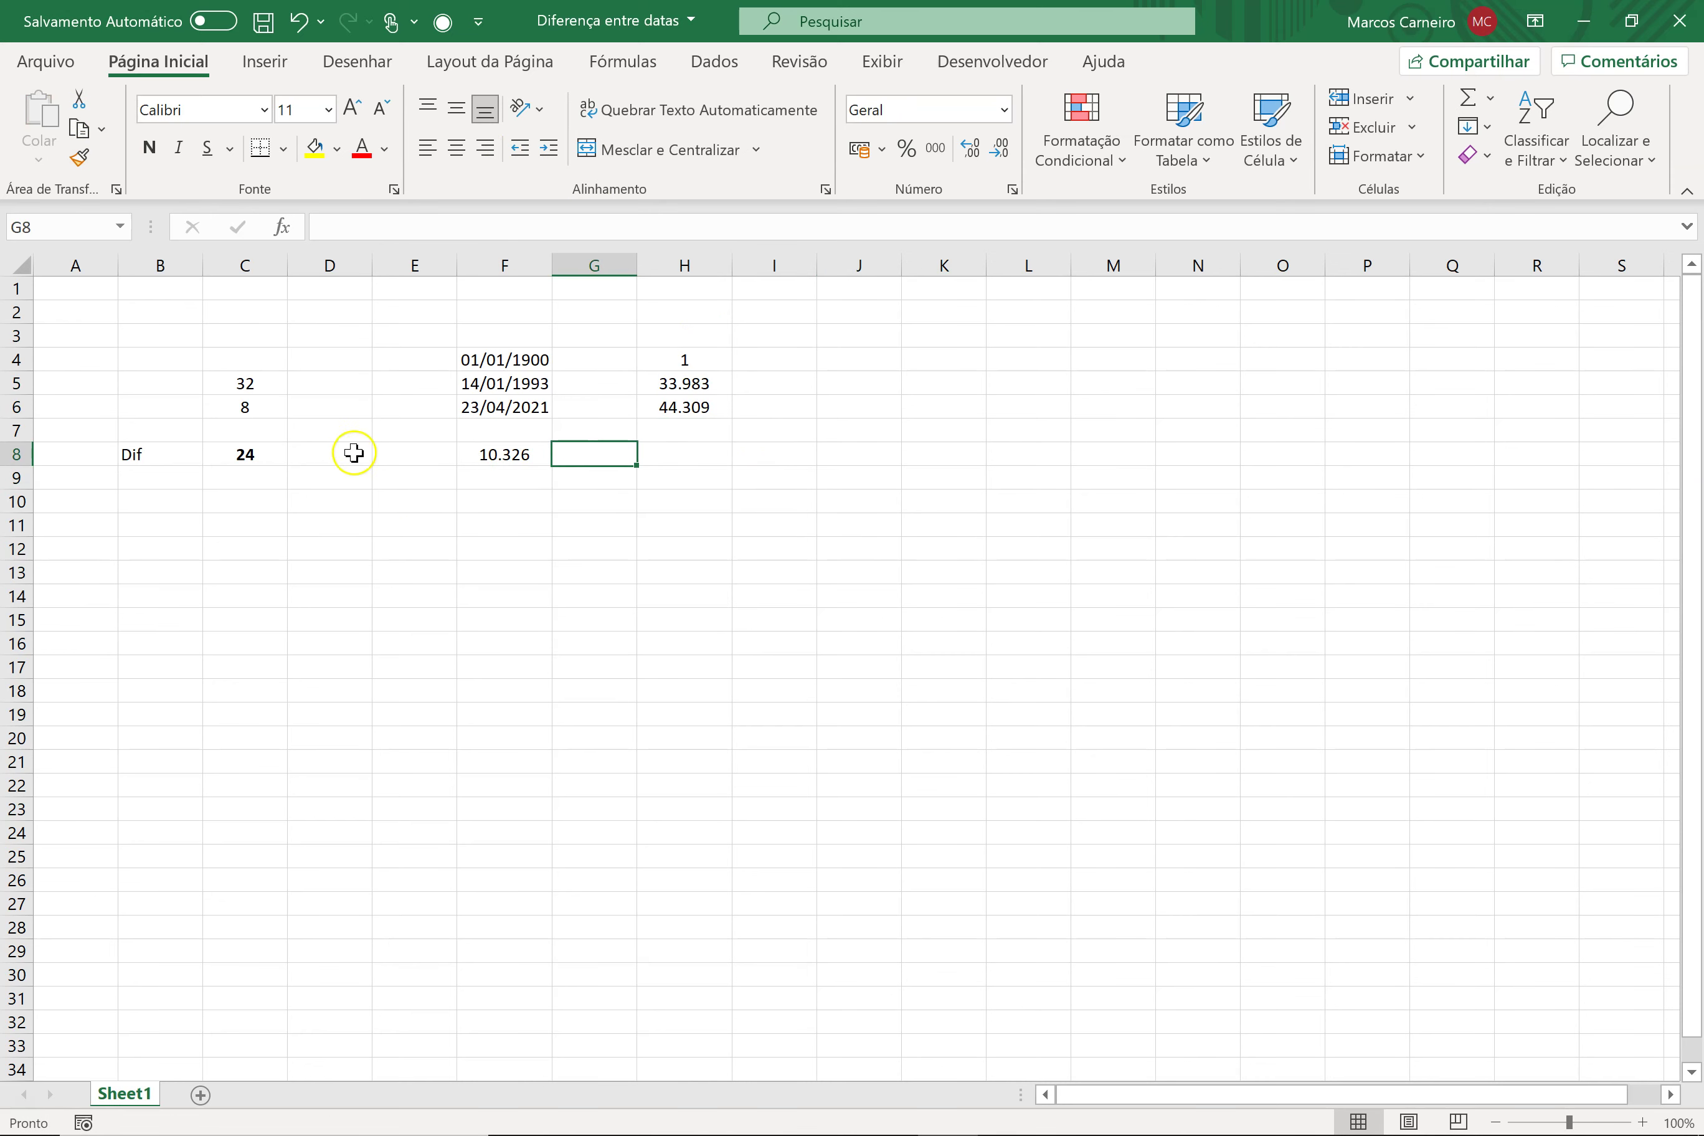
drag(234, 377, 245, 407)
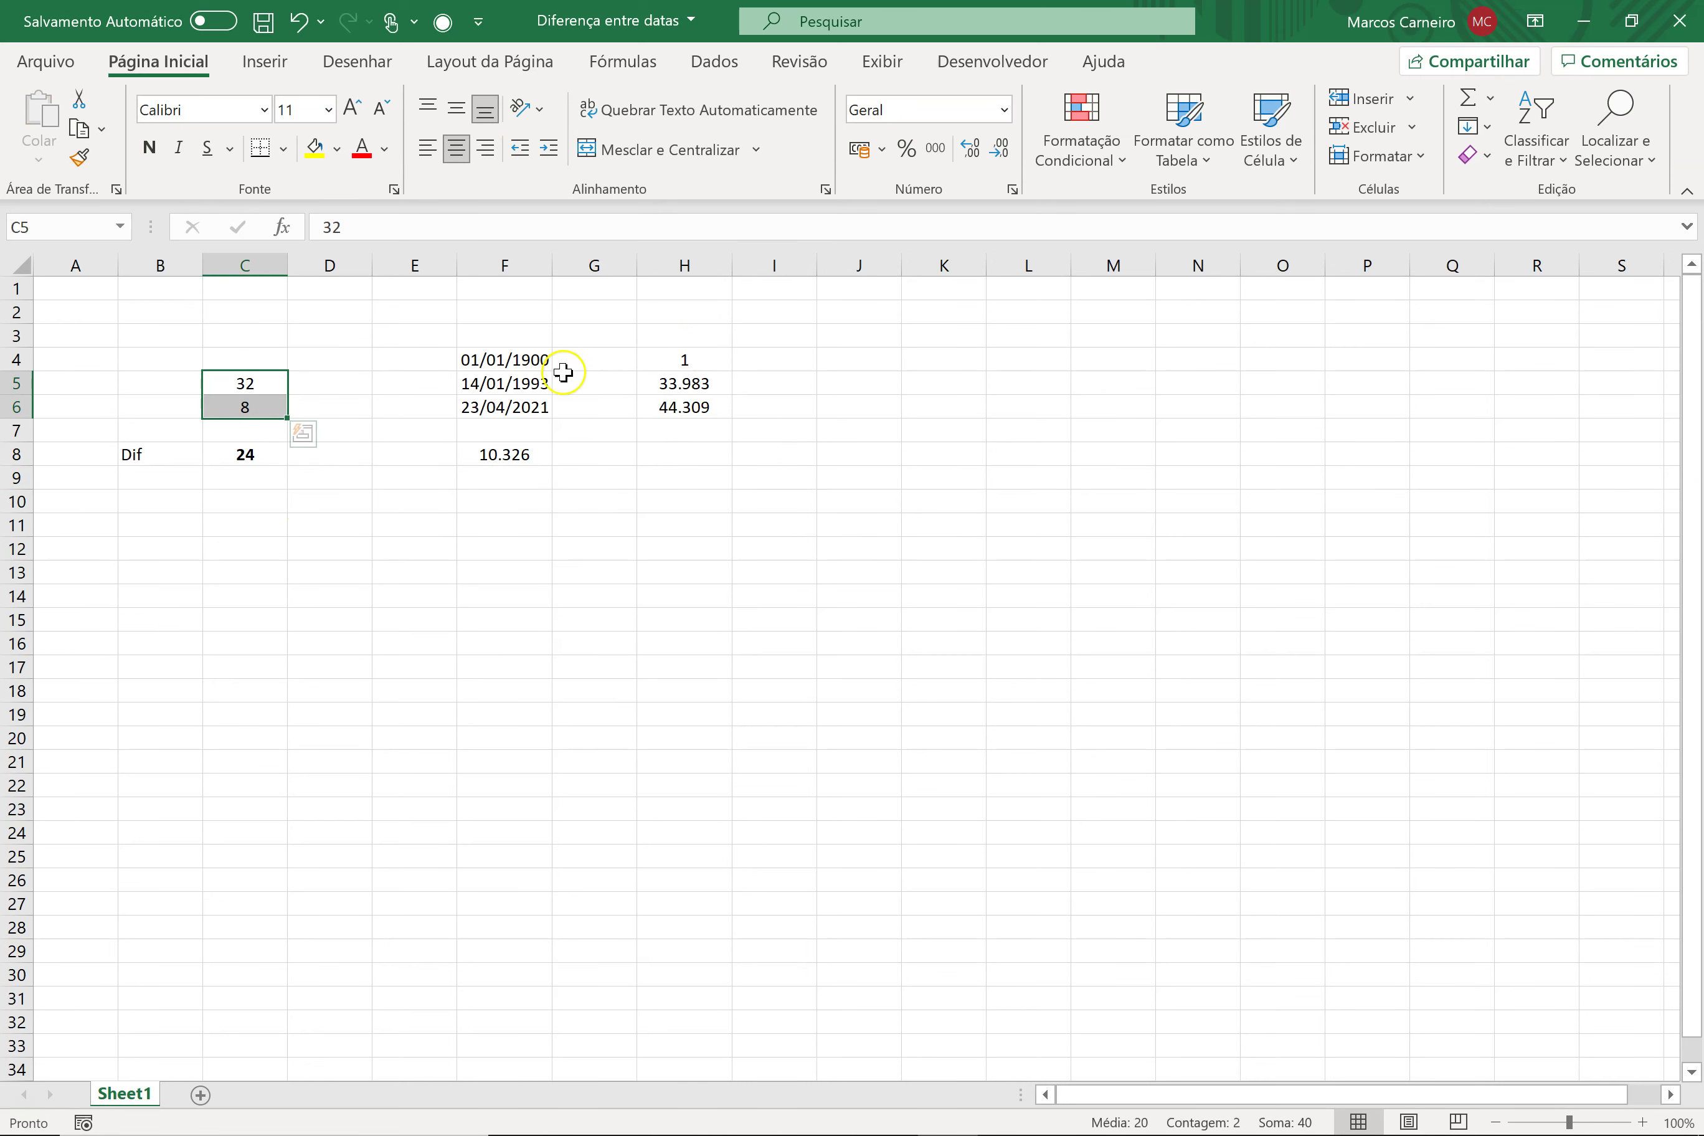
drag(522, 383, 533, 404)
click(575, 571)
click(464, 530)
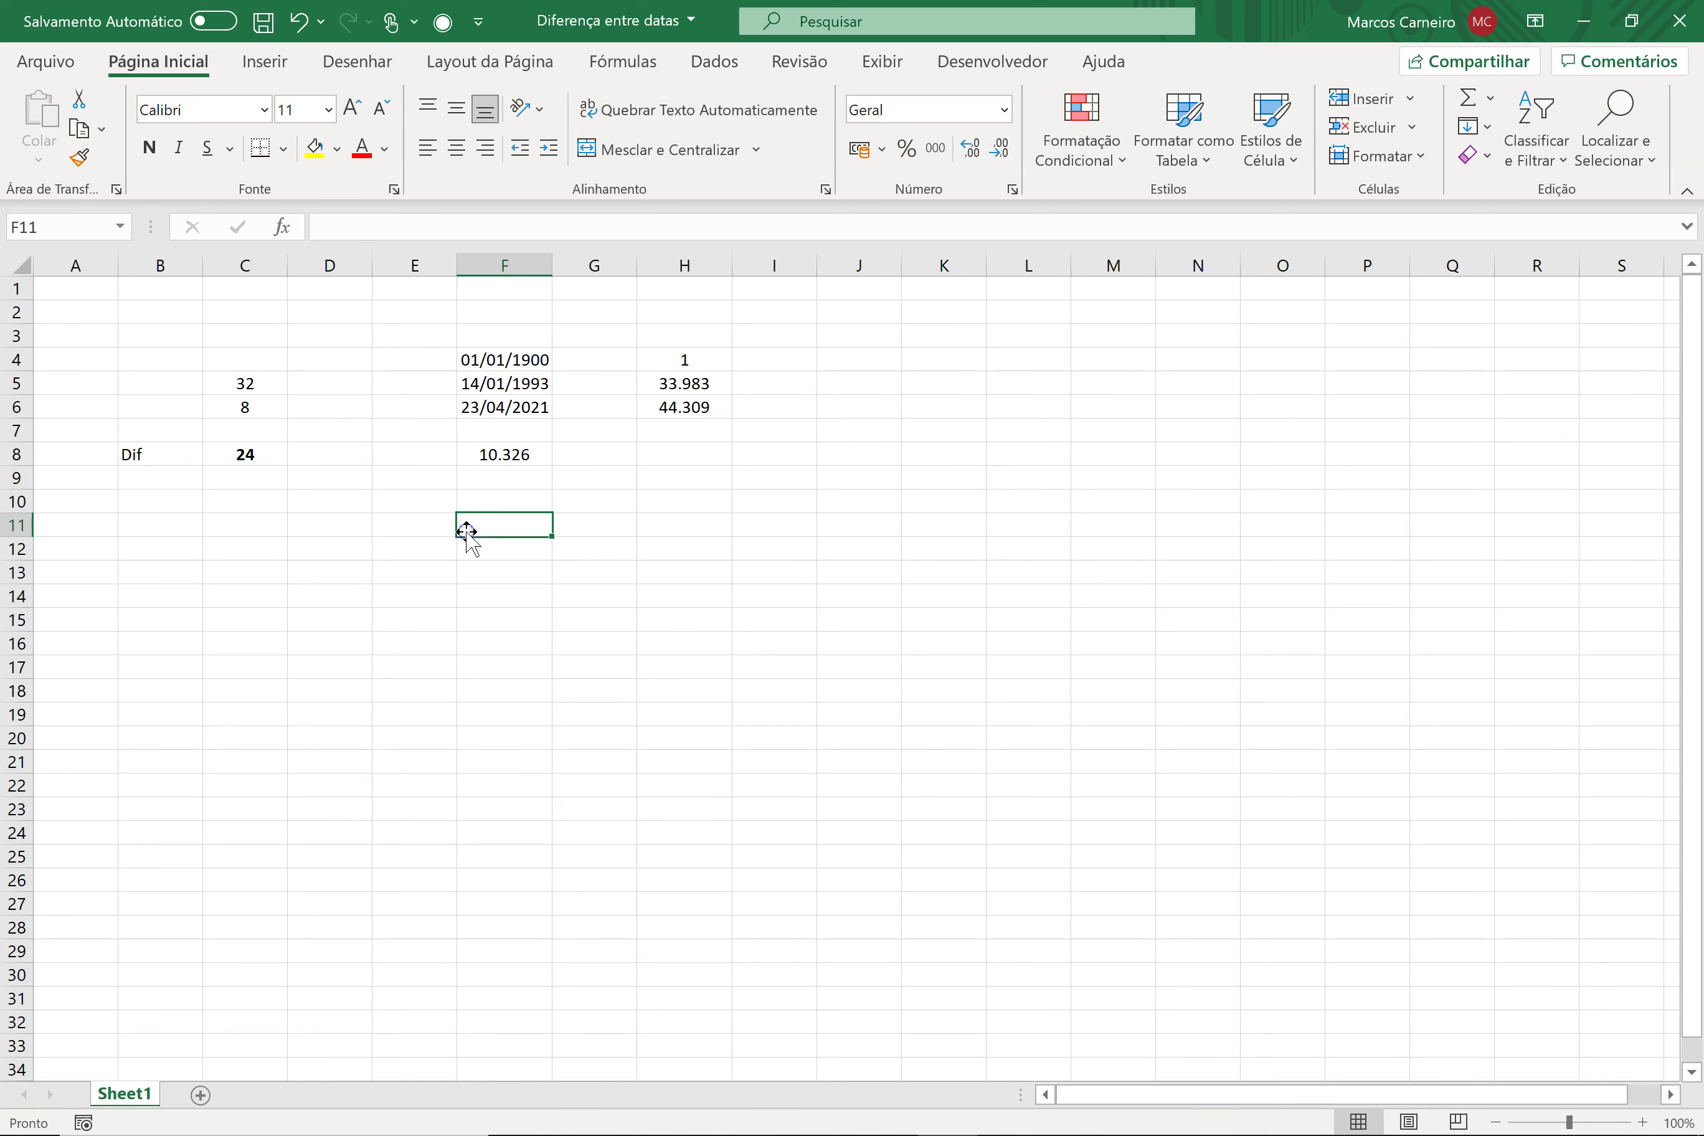
click(878, 401)
click(881, 389)
text(10:30)
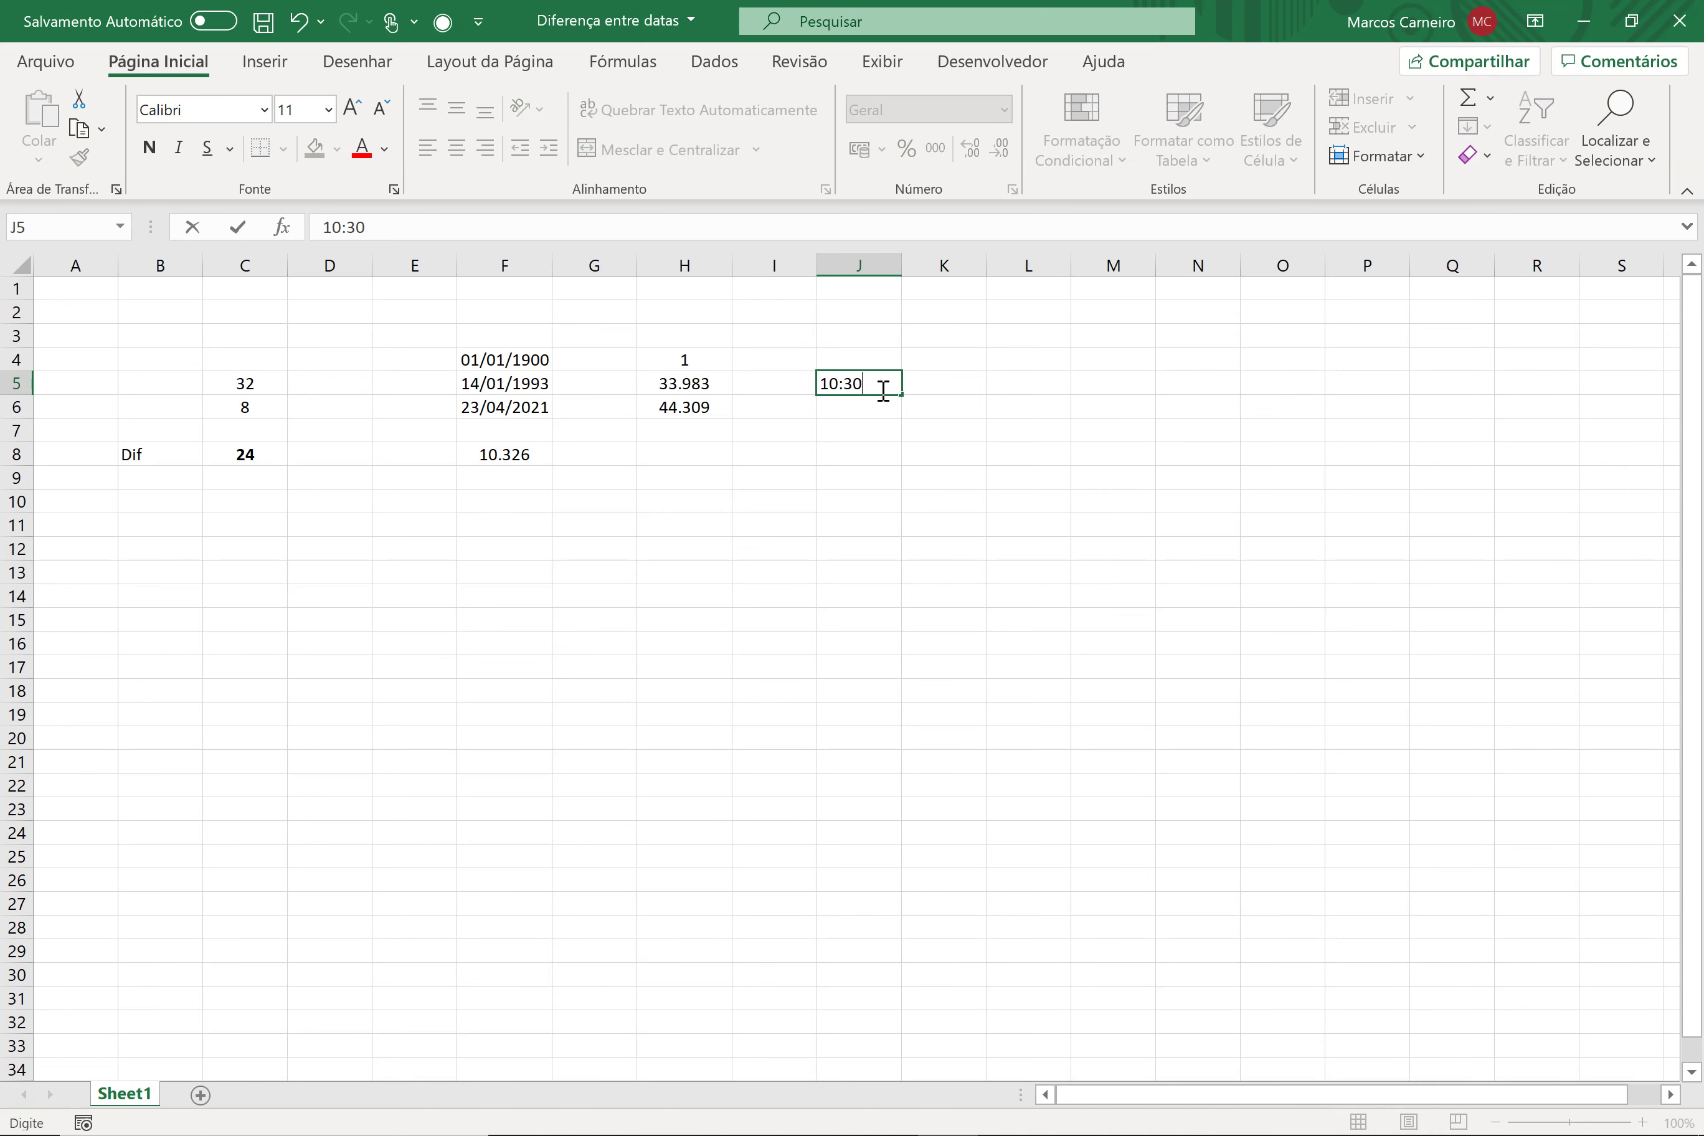
key(Return)
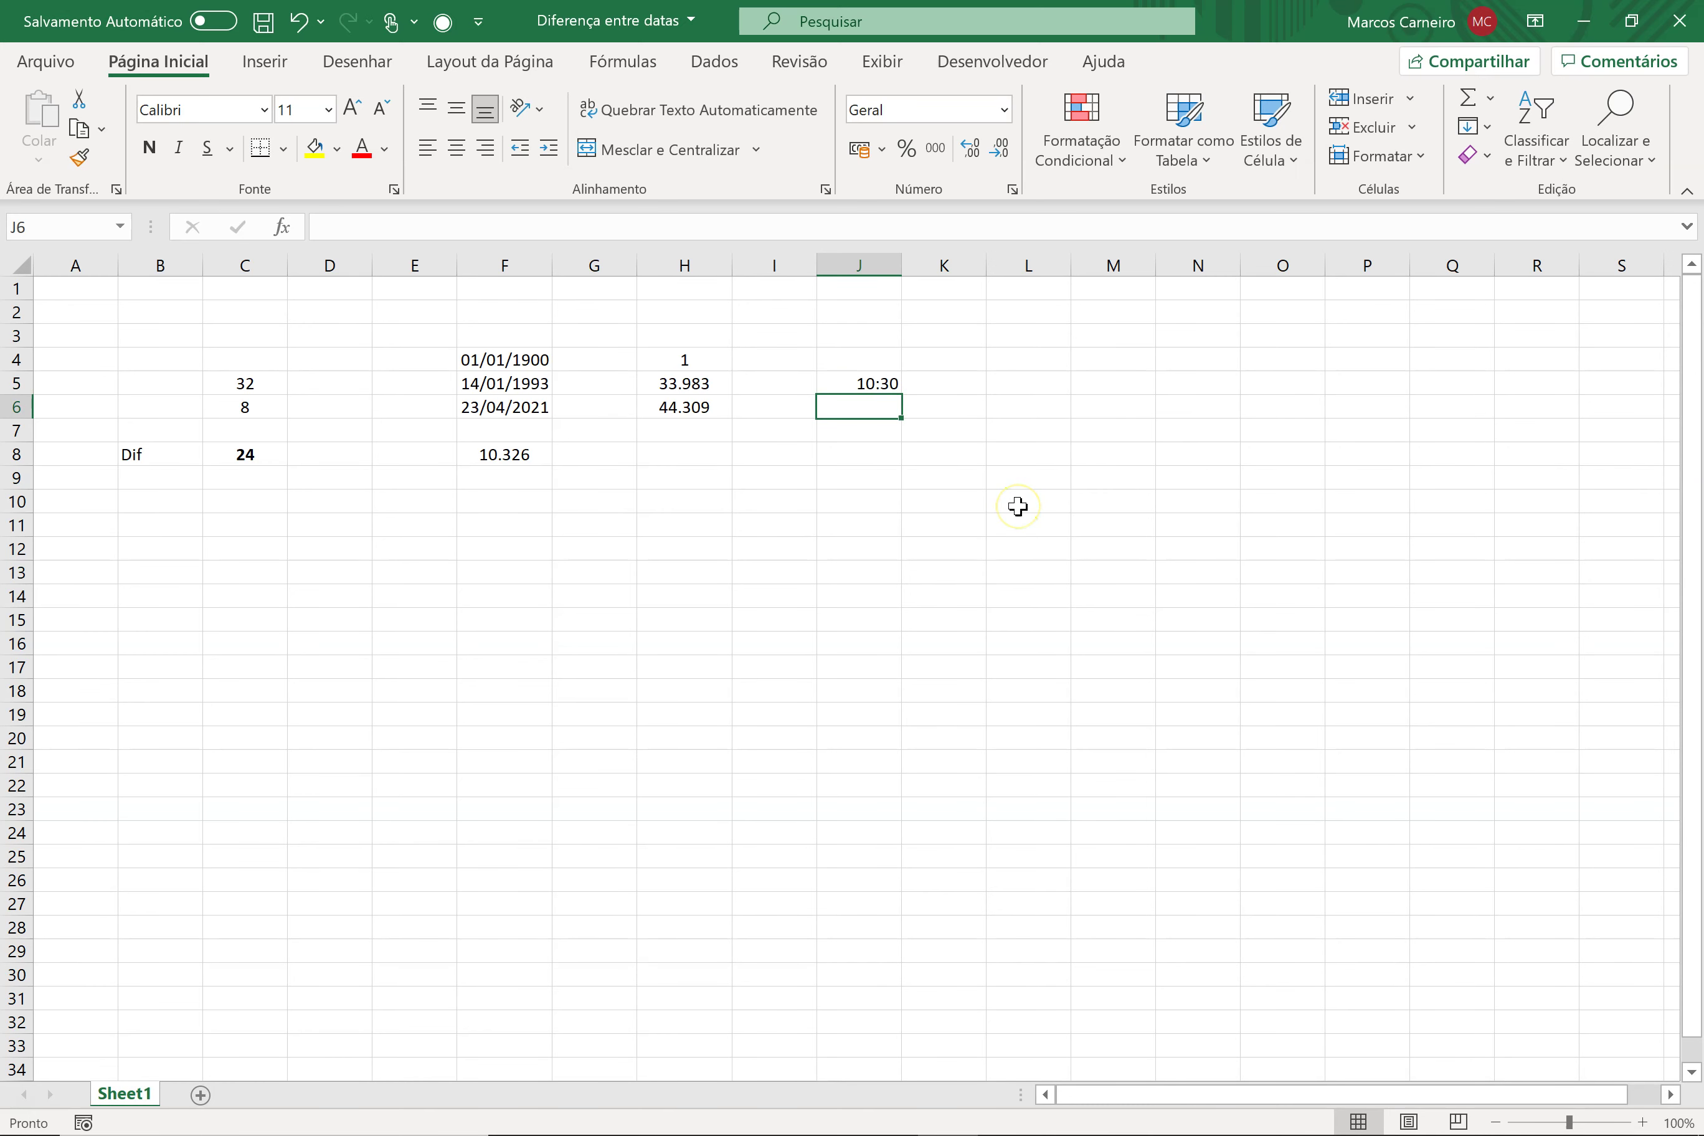
text(11:45)
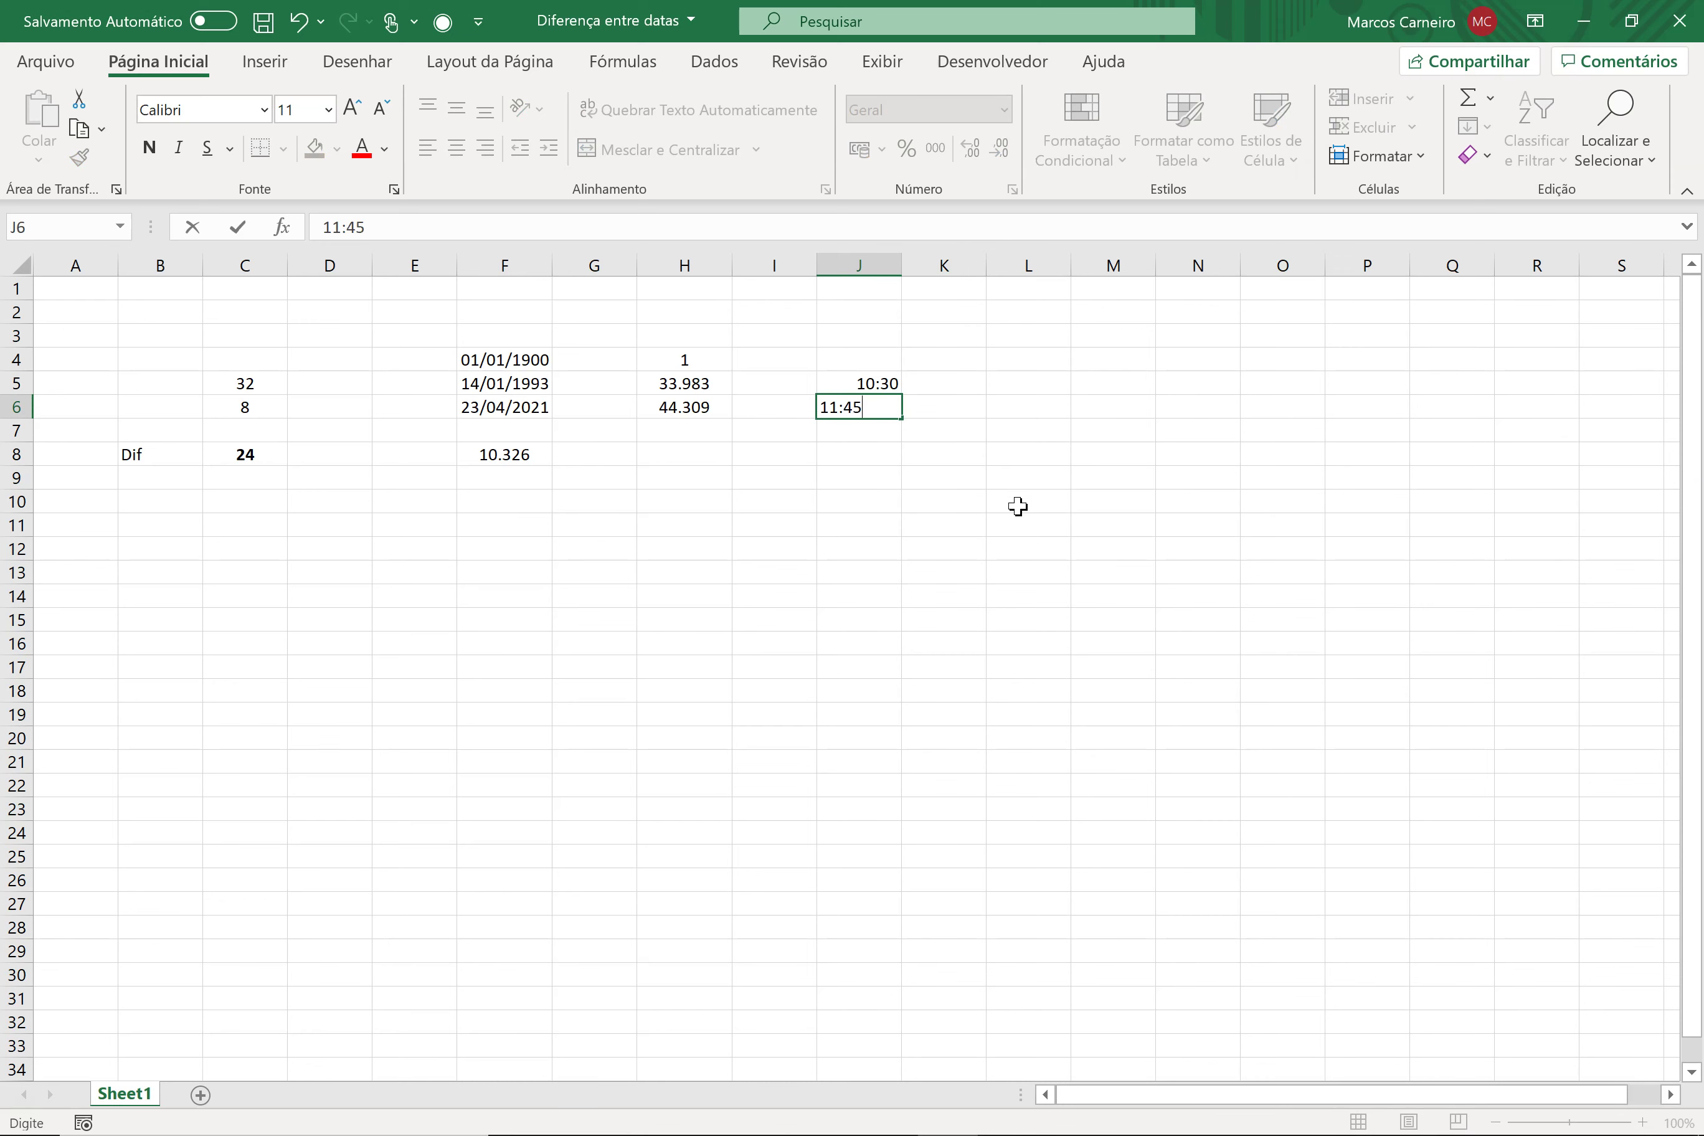
key(Return)
Enter =J6-J5 in J8 to get the time difference 01:15.
key(Return)
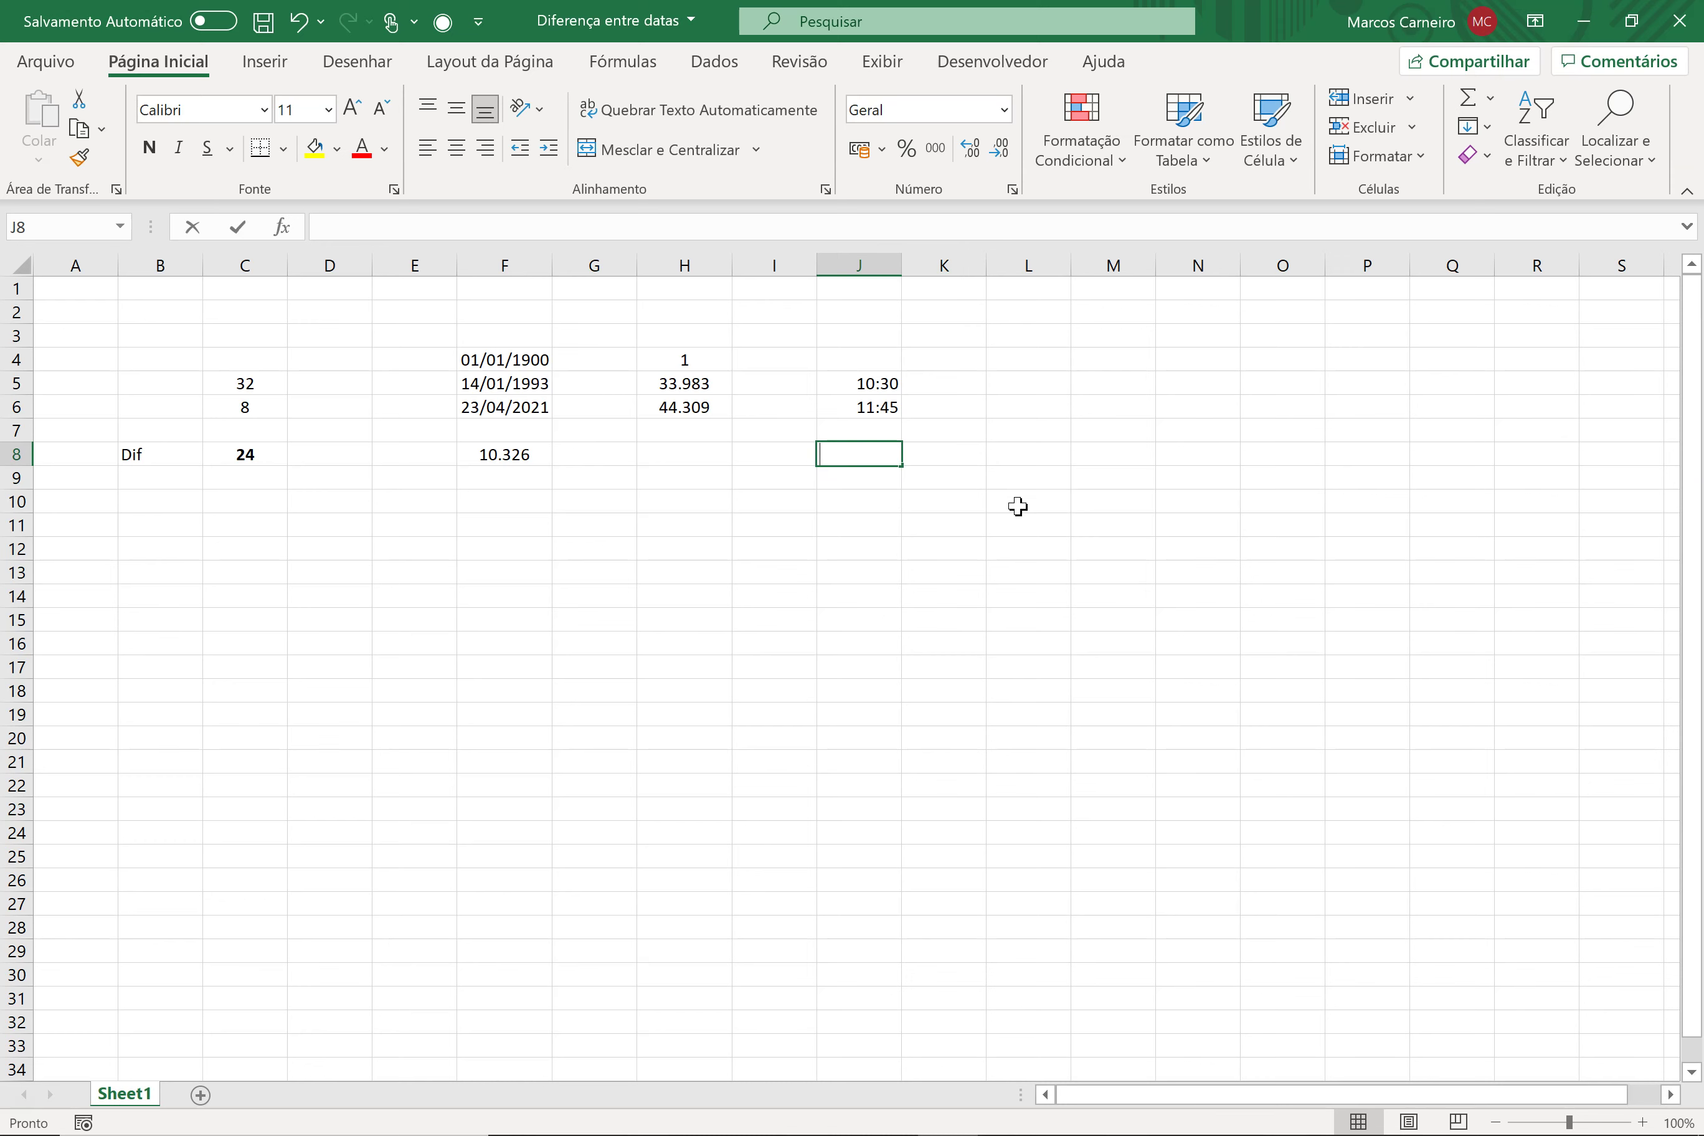
text(=)
key(Up)
key(Up)
key(Up)
key(Up)
key(Up)
key(Return)
key(Up)
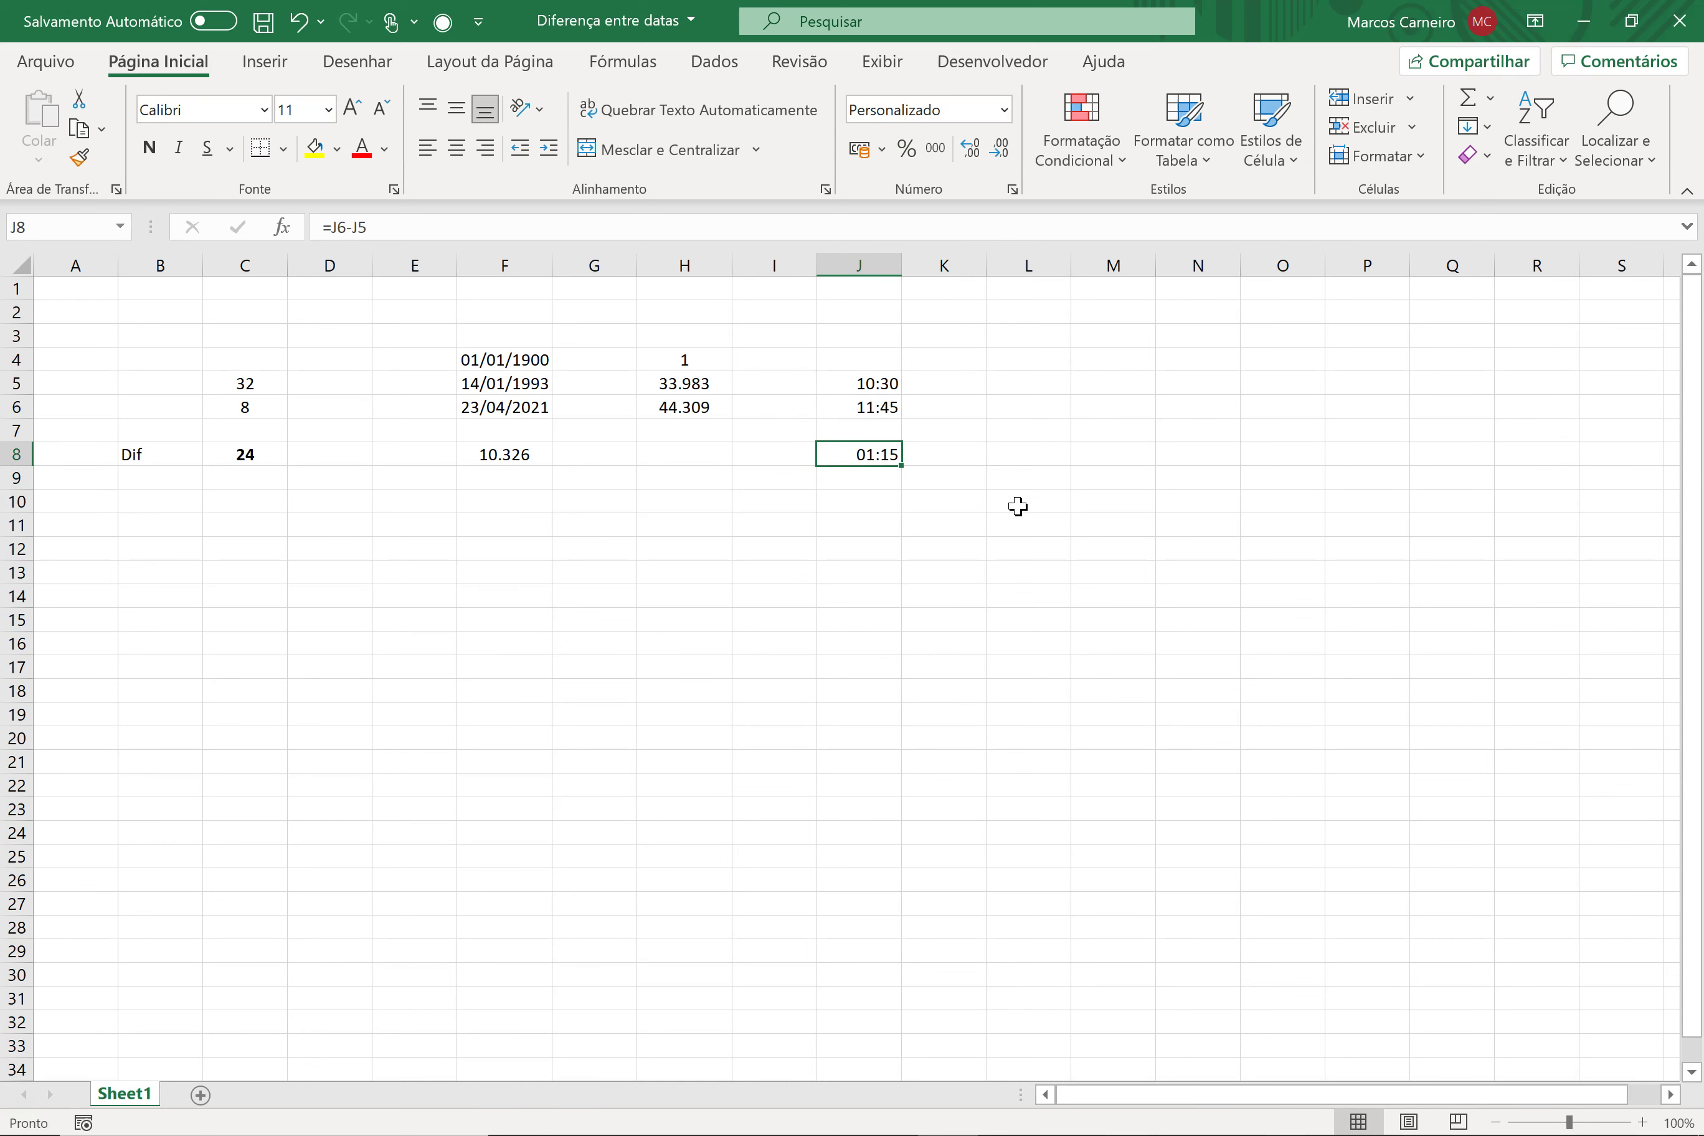
Fill J8 (01:15), F8 (10.326) and C8 (24) with yellow.
click(306, 145)
click(561, 458)
click(473, 431)
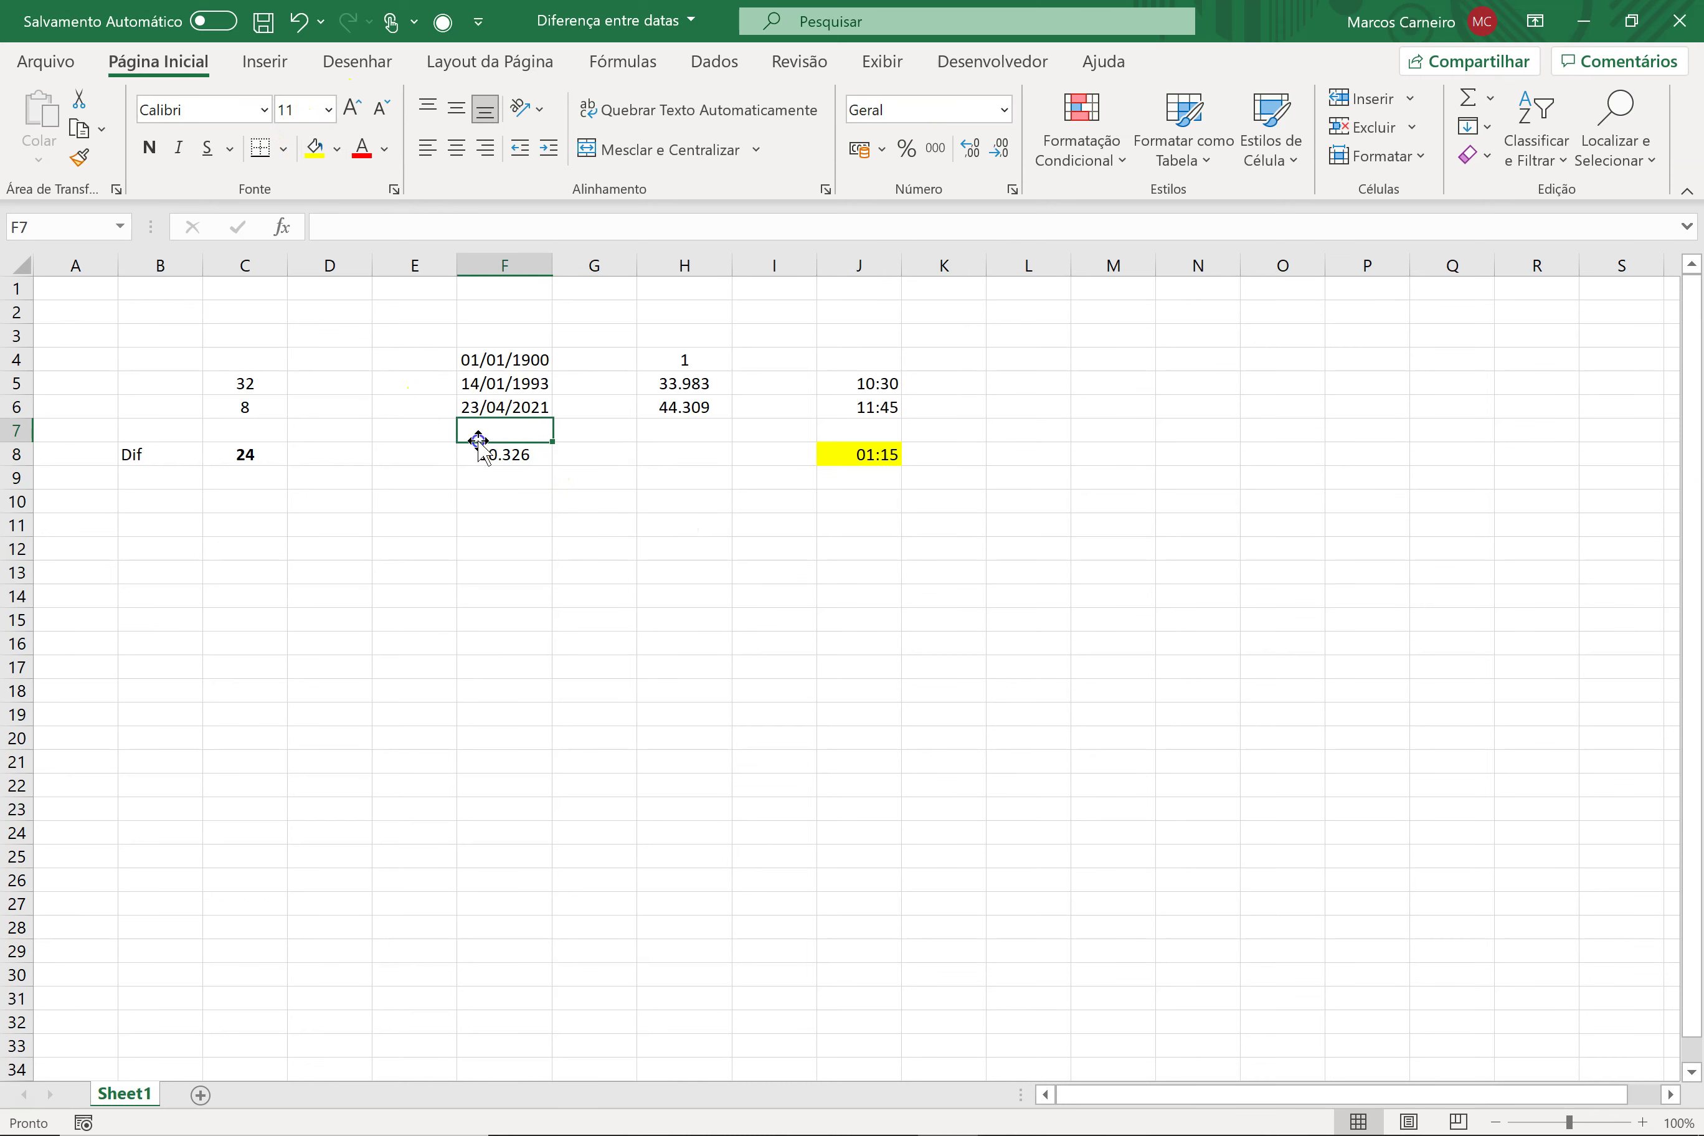
click(498, 452)
click(315, 149)
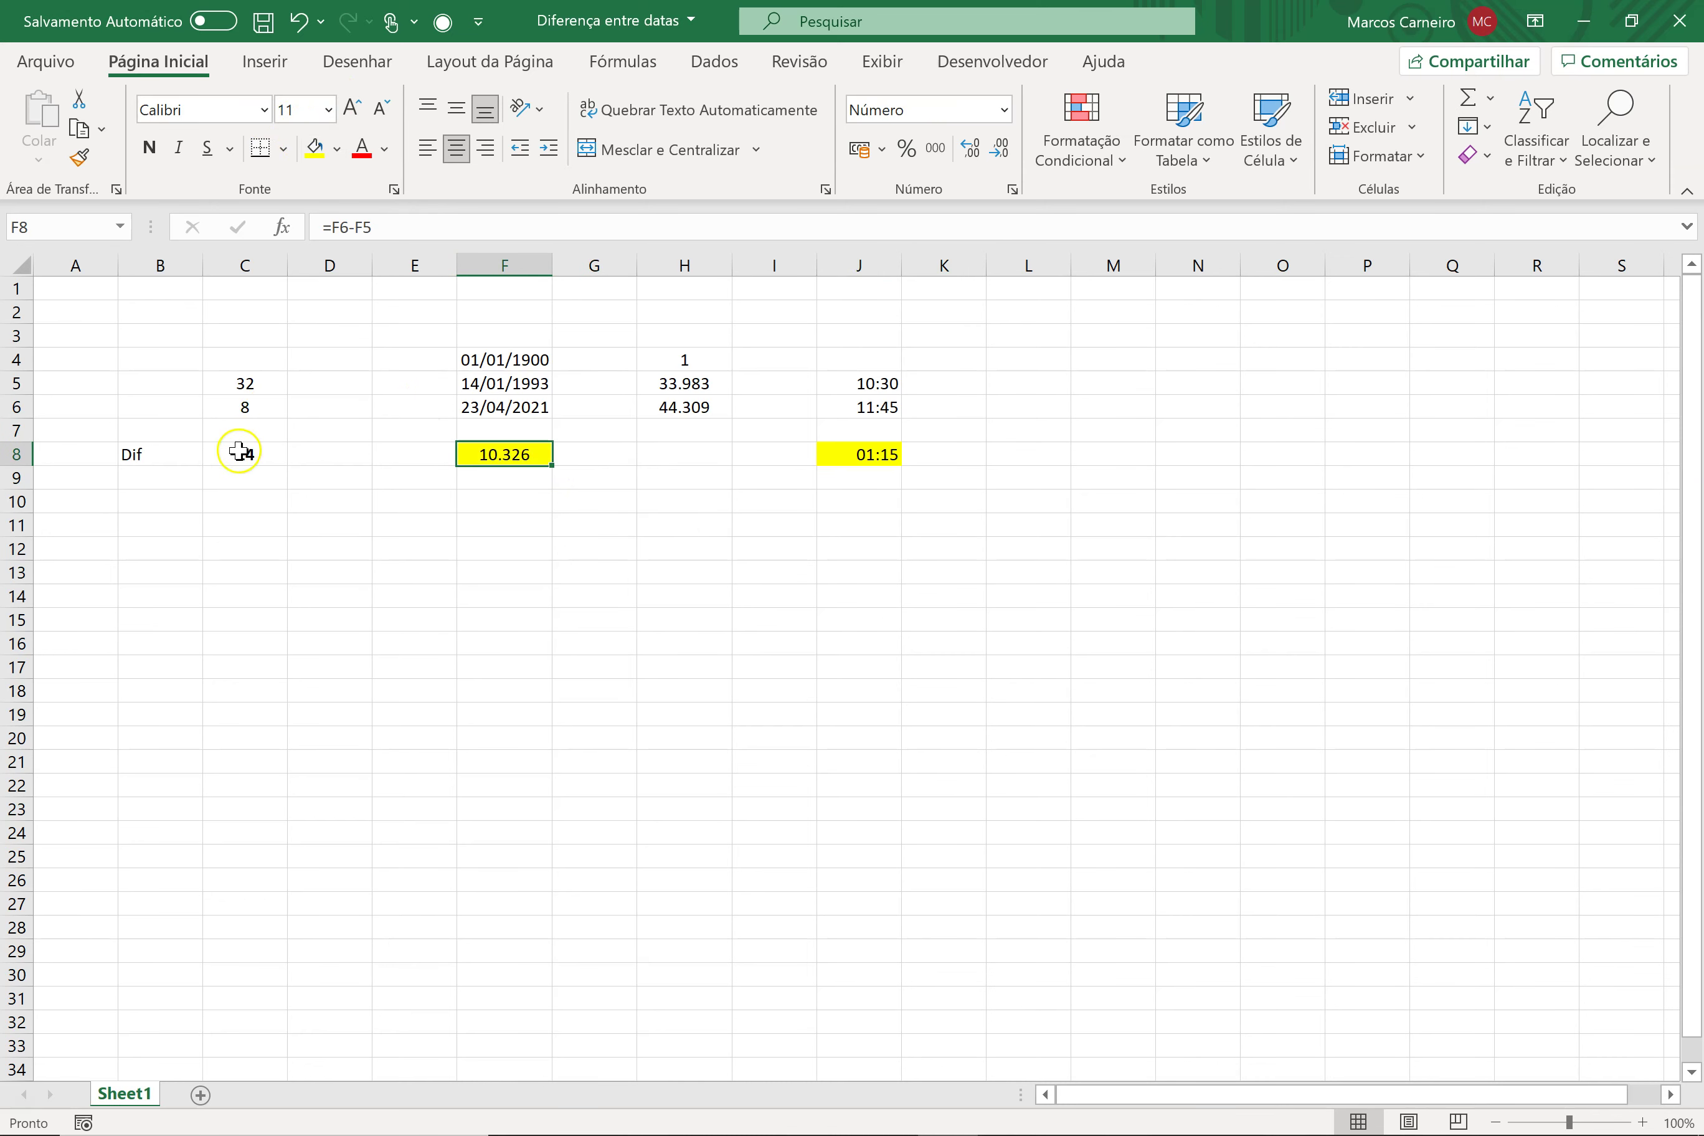
click(241, 450)
click(319, 156)
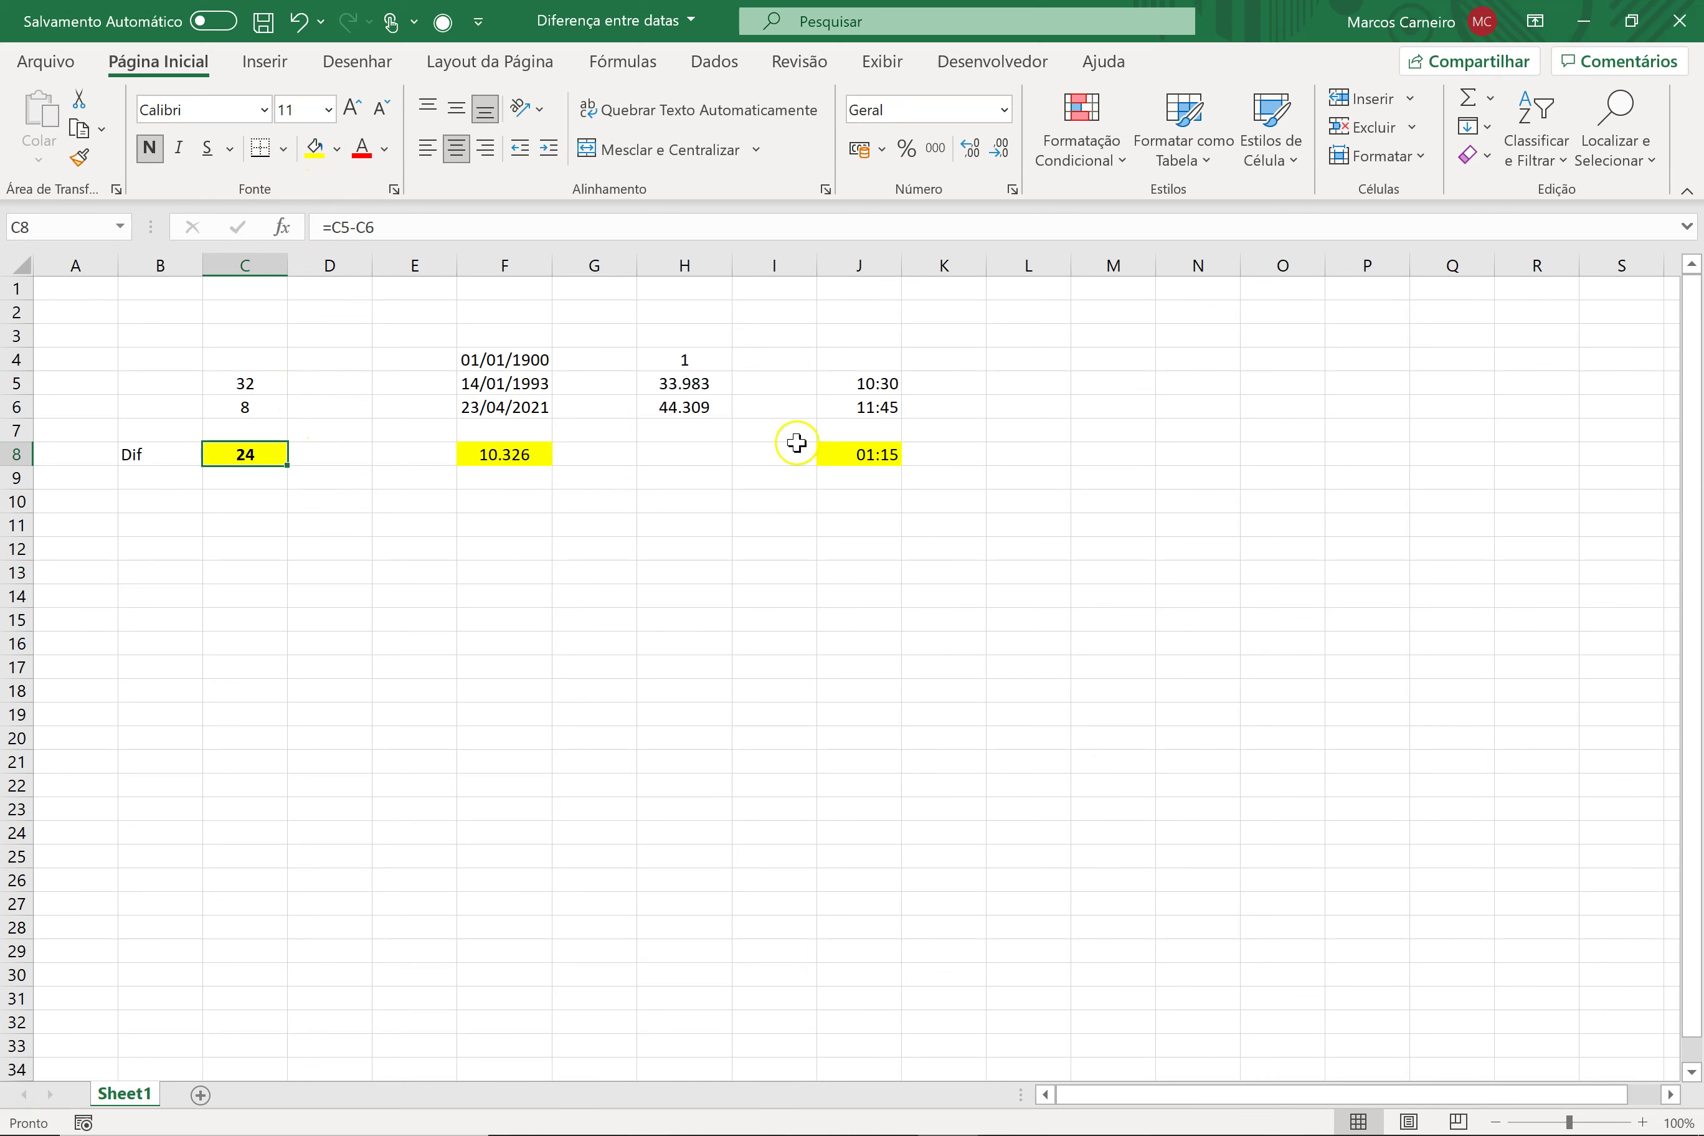
click(836, 453)
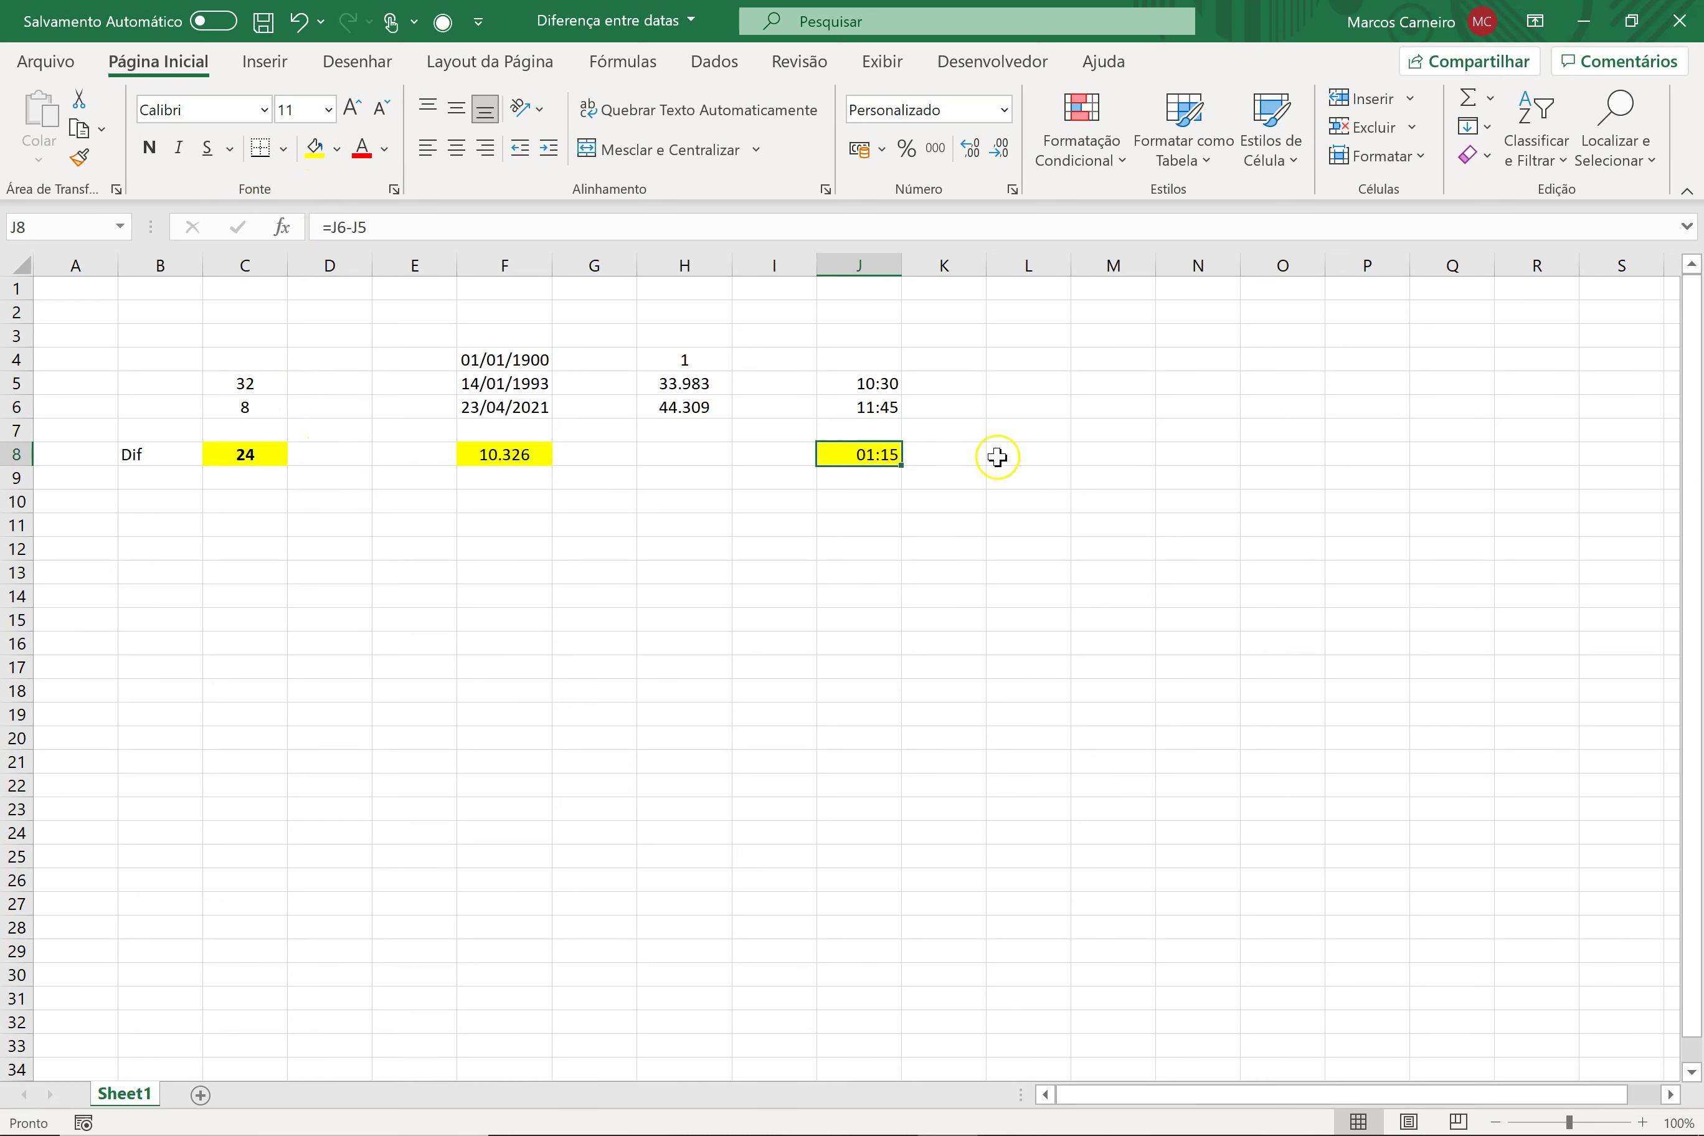
Select the range C4:J9 covering the number, date and time differences.
drag(220, 360, 859, 478)
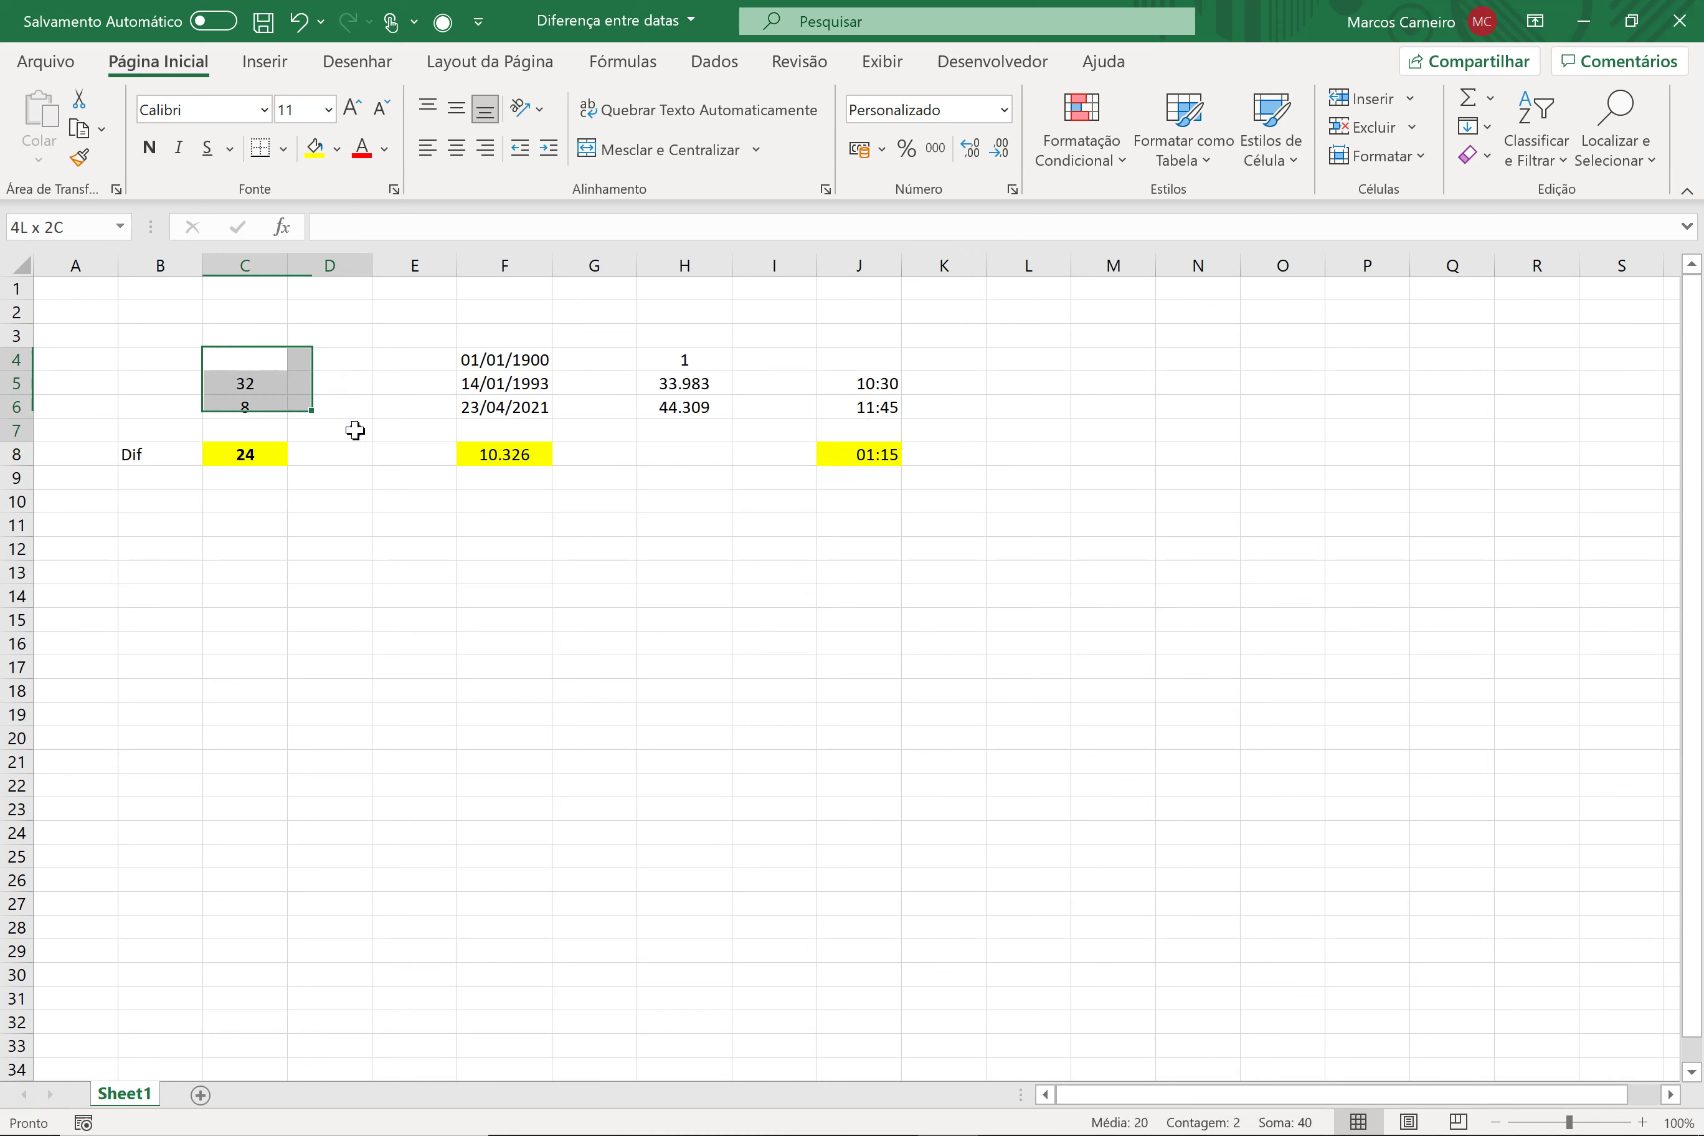